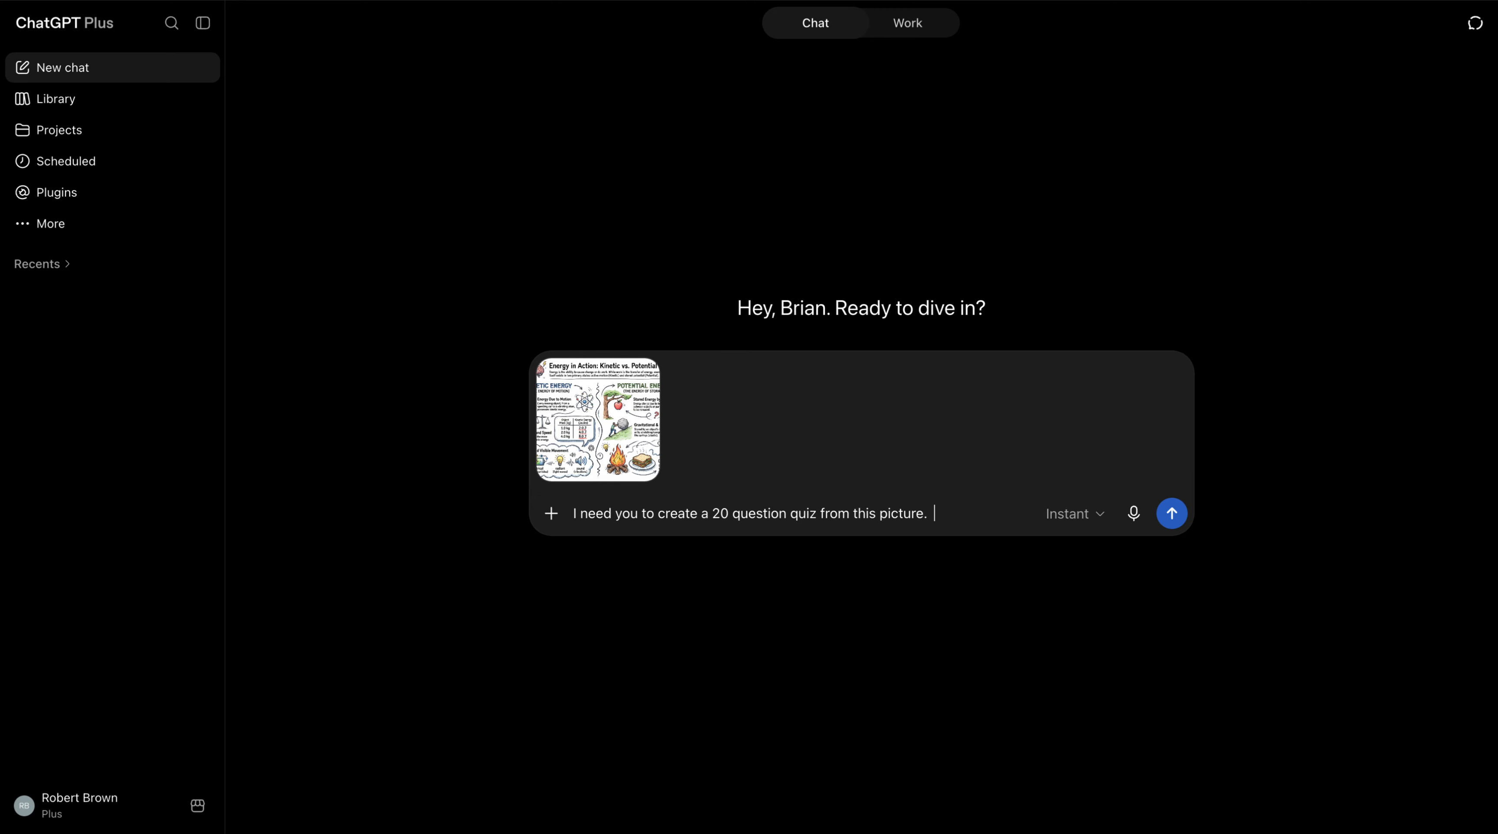
Finish the 20-question quiz prompt by asking for multiple choice, and submit it with the attached infographic
text(ake it mu)
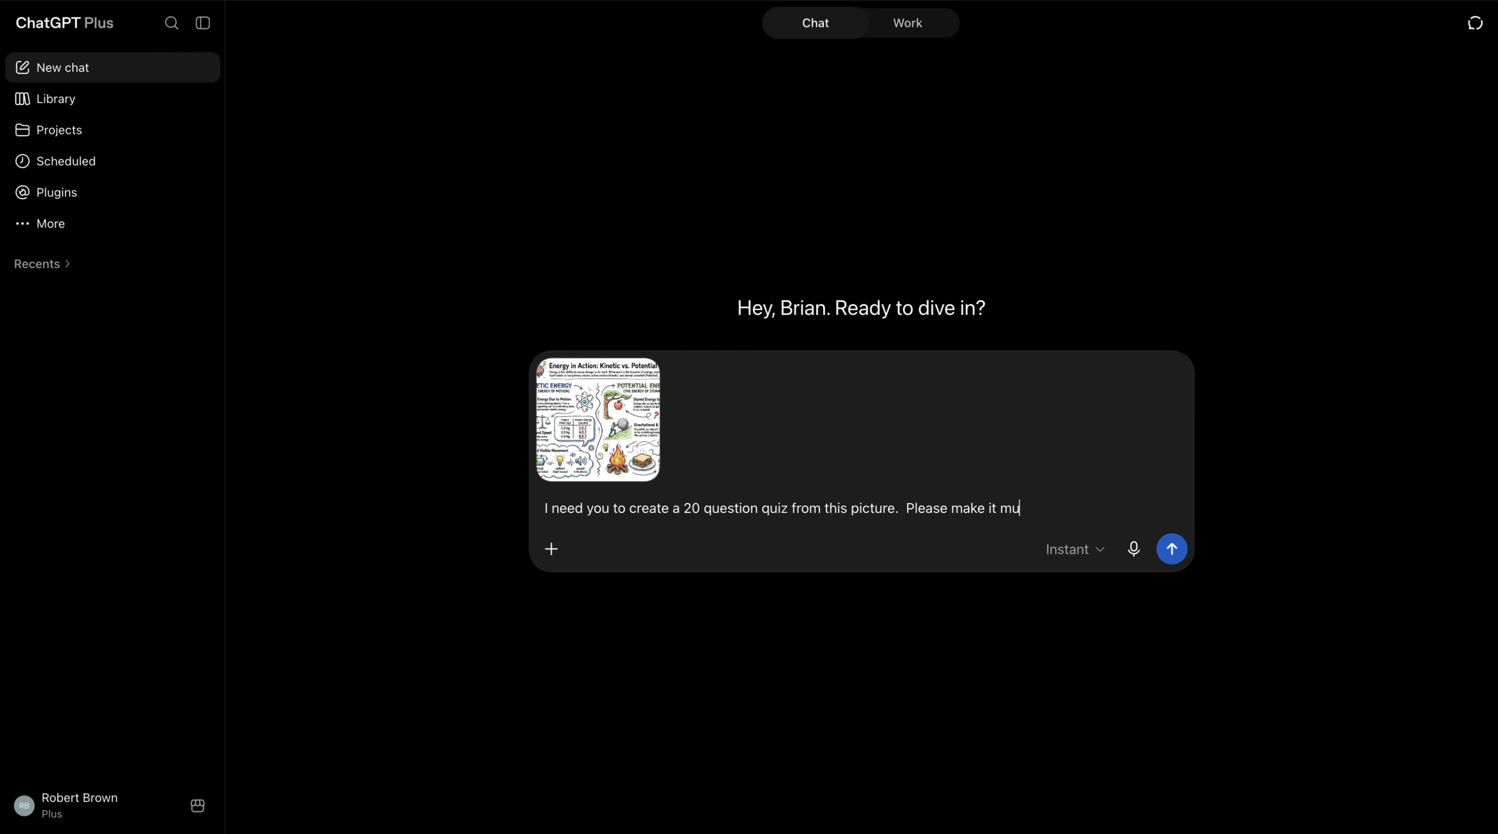
text(ltiple choi)
key(Return)
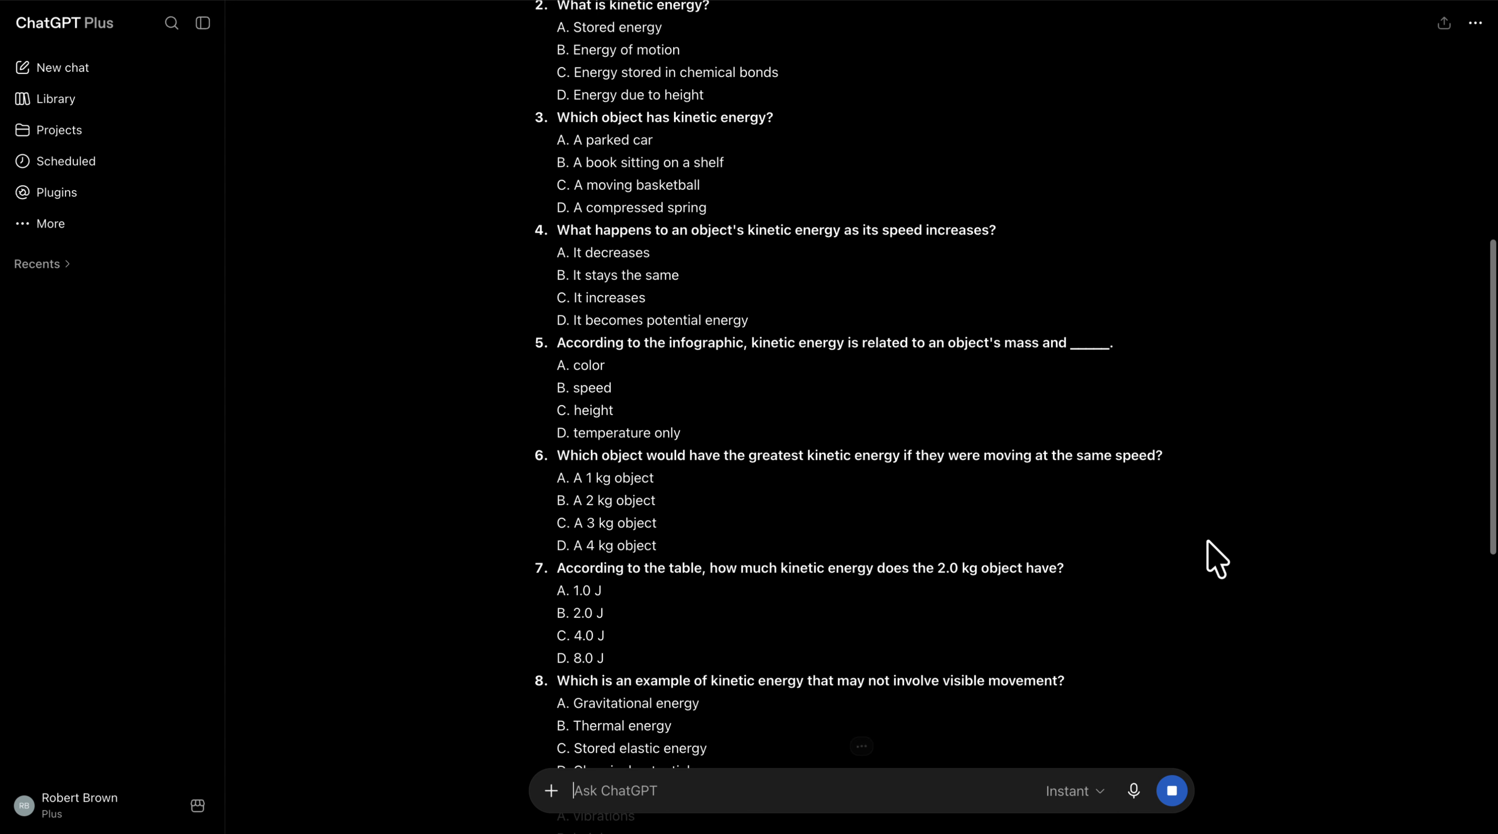
Review the generated kinetic and potential energy quiz from the first question through the answer key
scroll(1207, 558, up, 10)
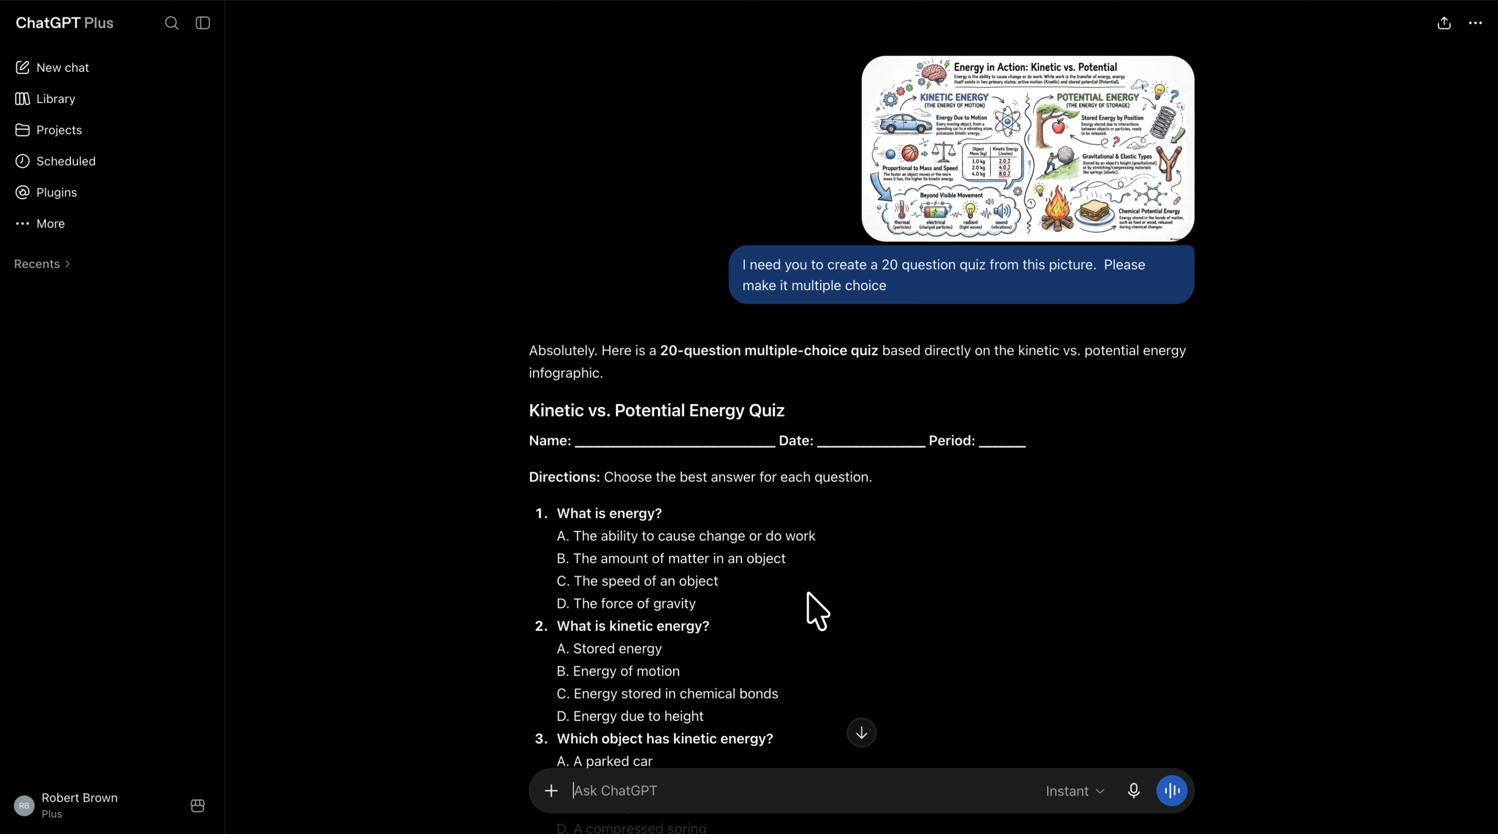
scroll(816, 610, down, 5)
scroll(816, 611, up, 5)
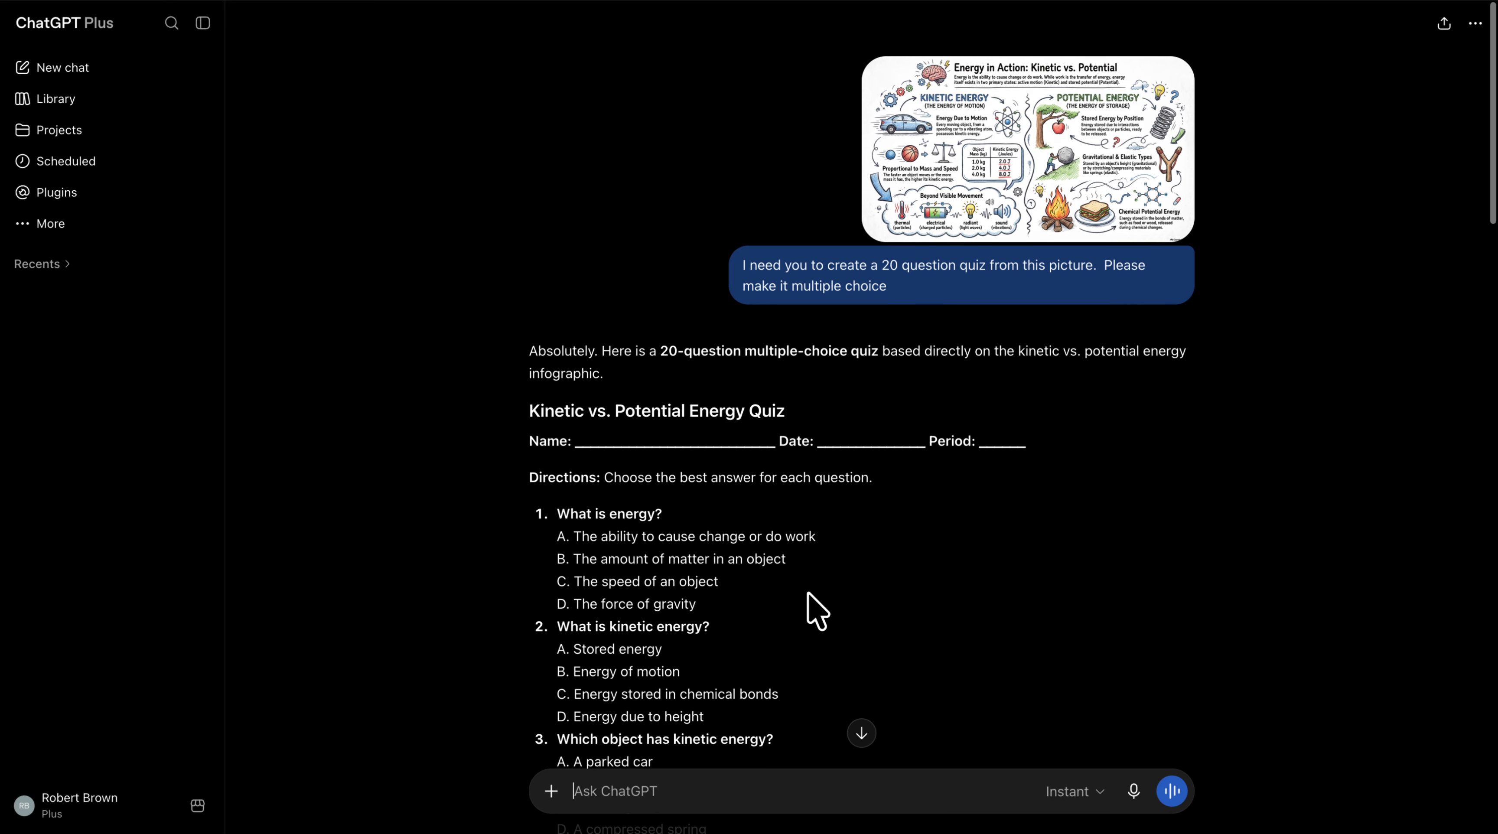
scroll(816, 610, down, 12)
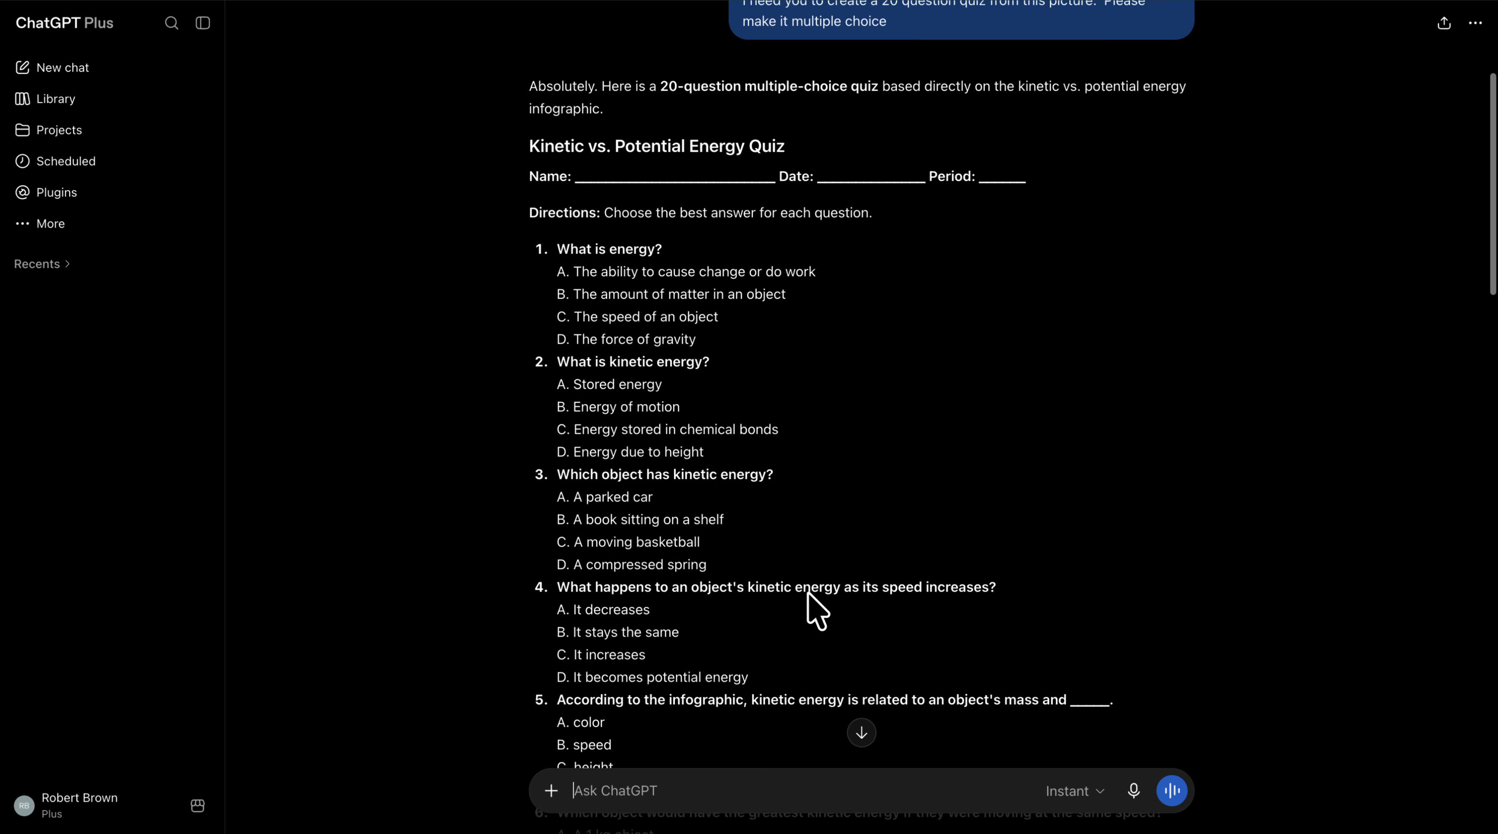
scroll(817, 610, down, 15)
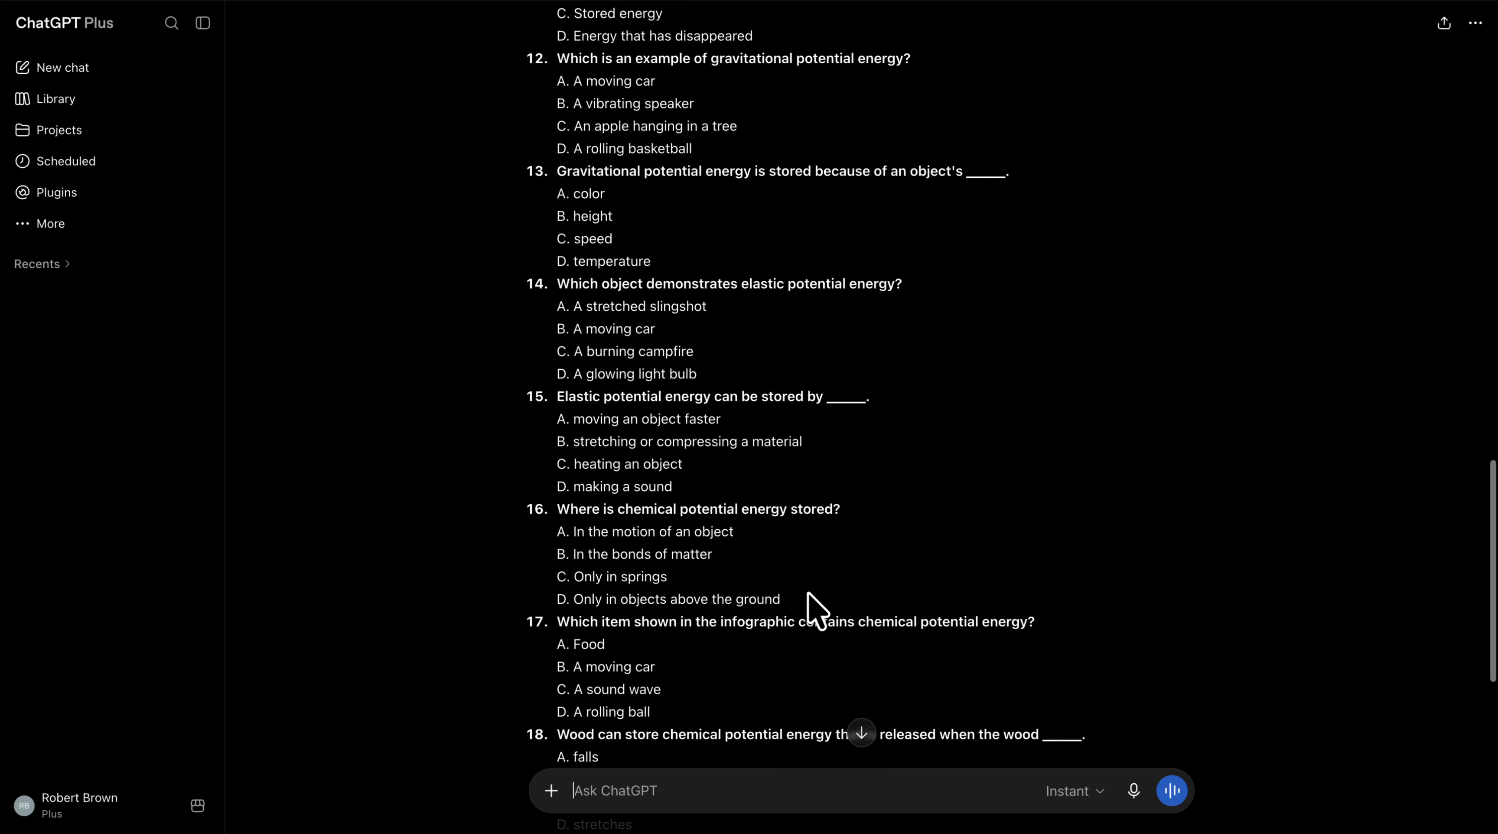
scroll(816, 610, down, 4)
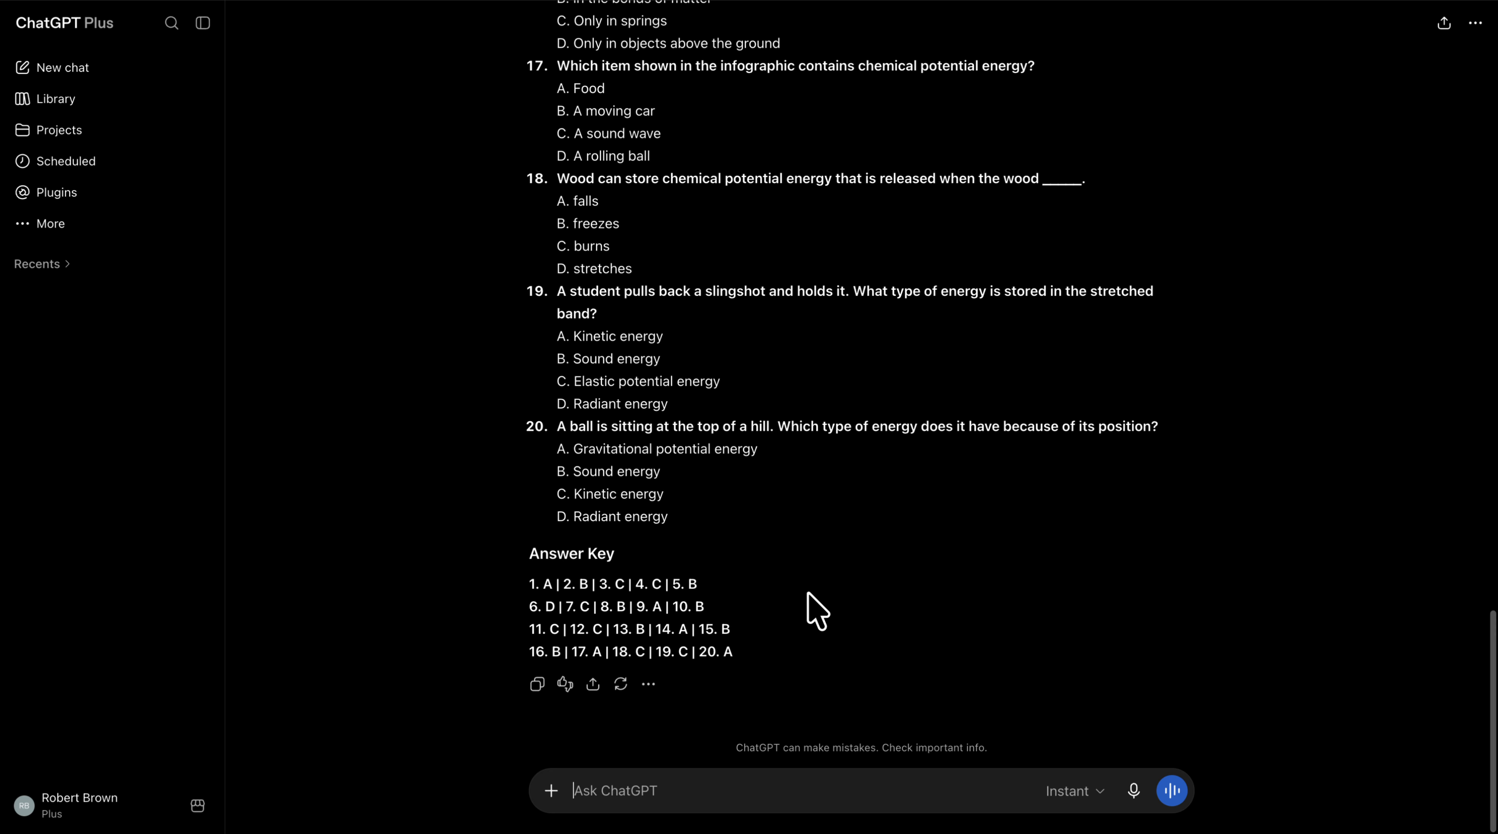
scroll(816, 611, up, 20)
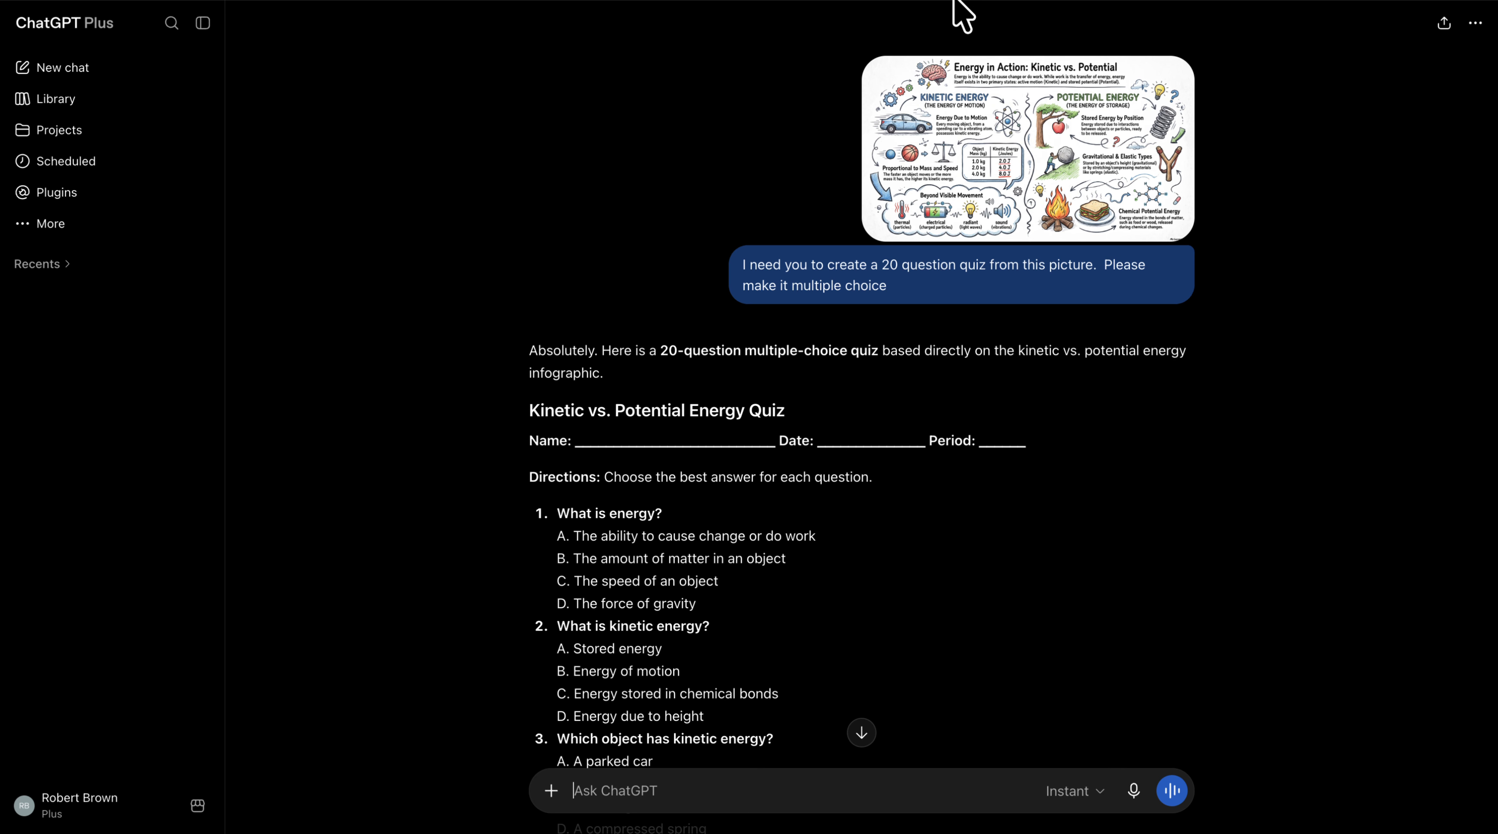
scroll(1109, 765, down, 8)
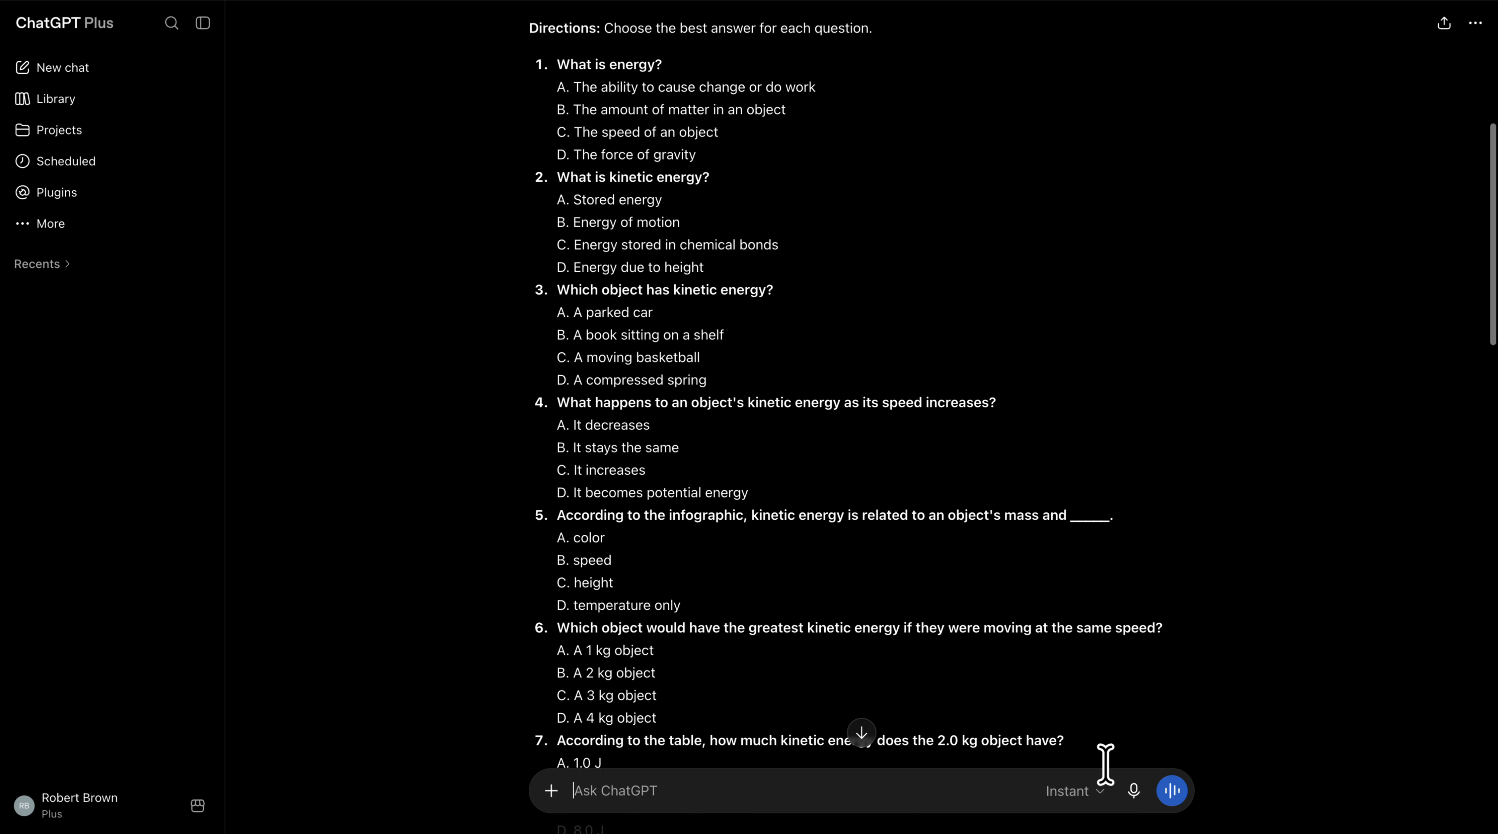
scroll(1105, 764, down, 20)
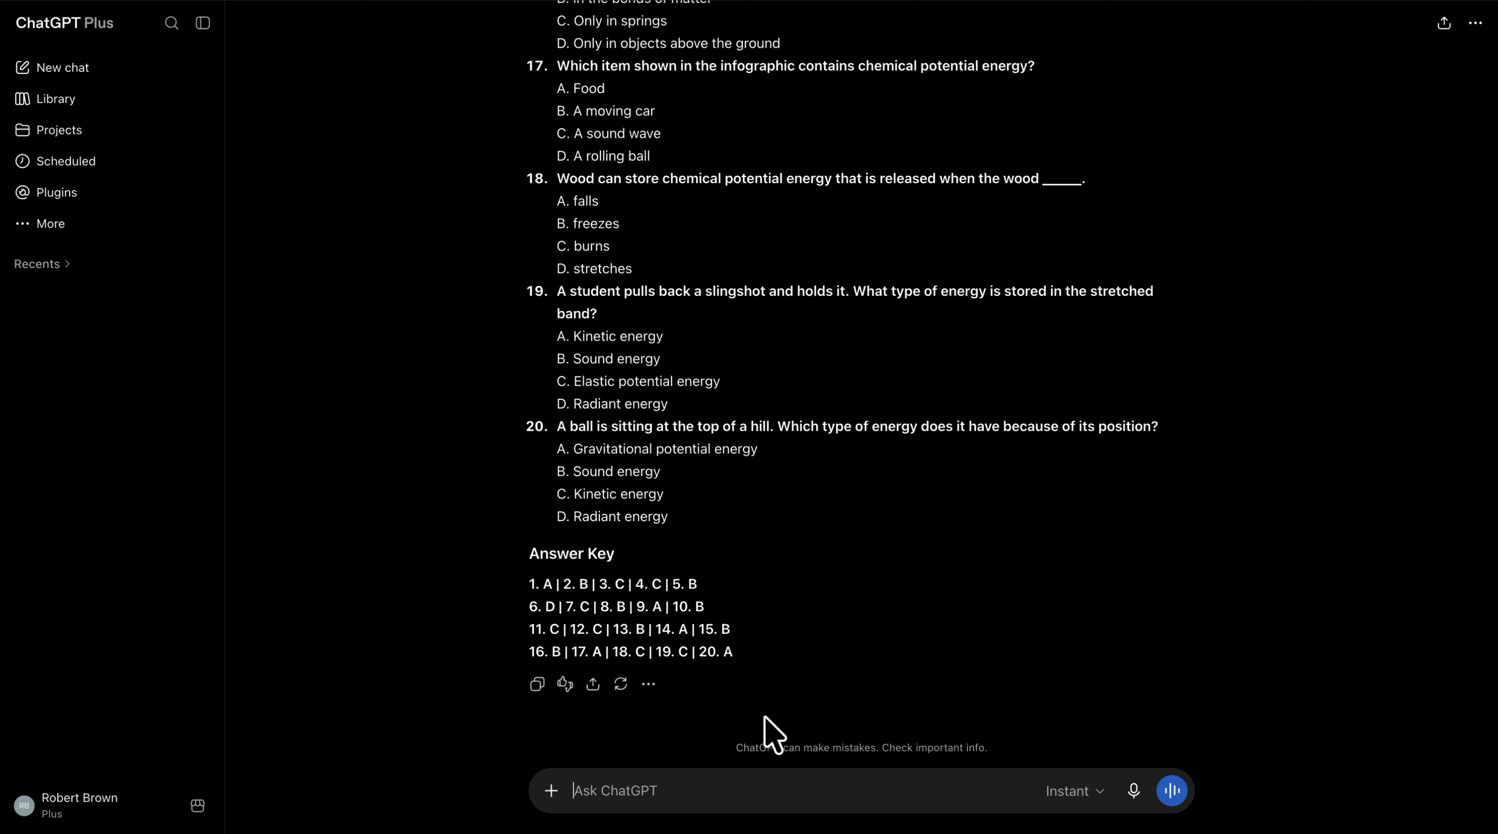
Ask for the quiz to be made into a QTI file for Canvas and download the resulting package
text(c)
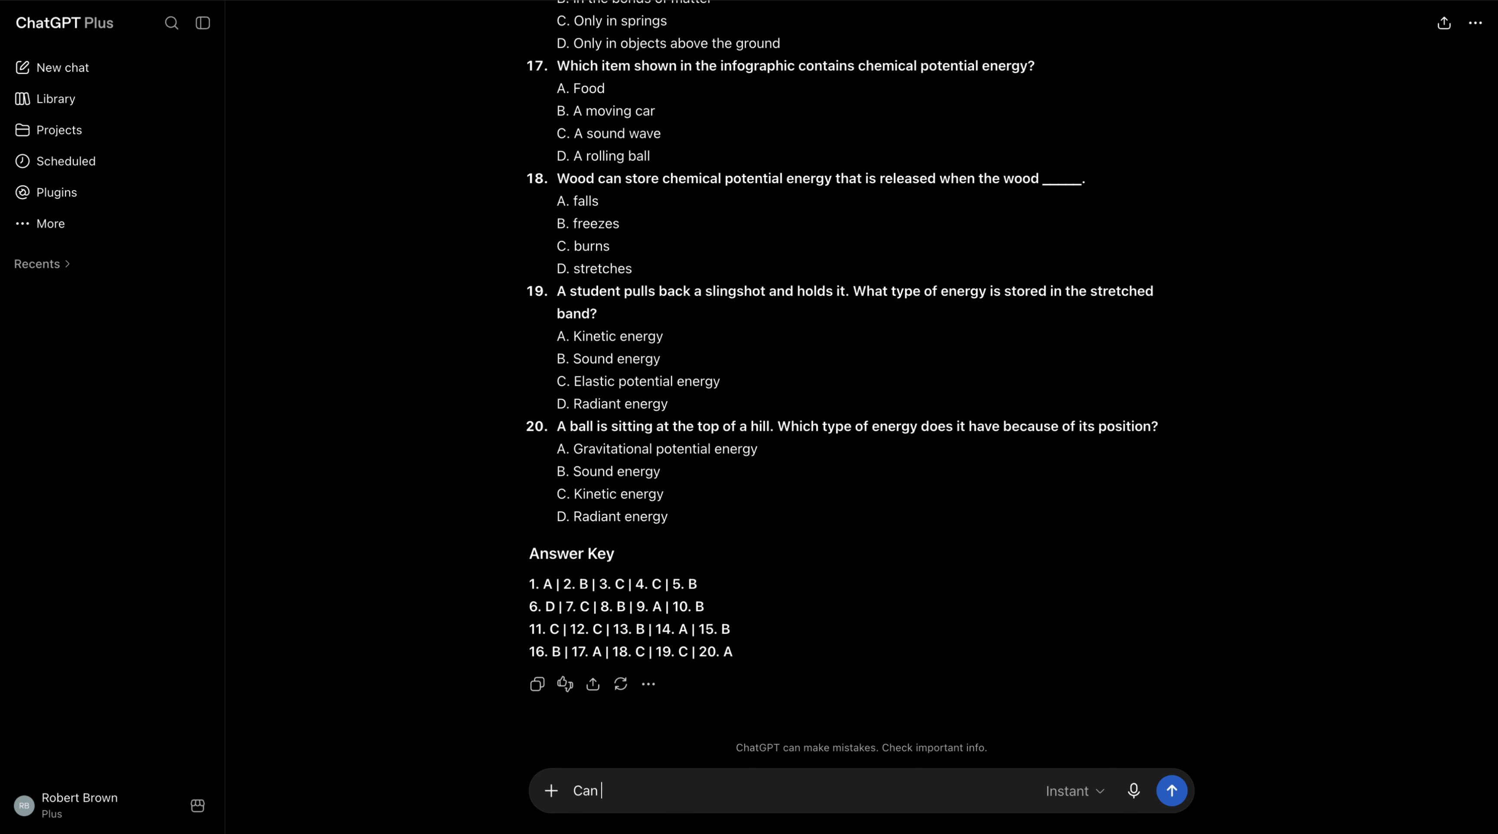
text(an you make this into a qti file for canvas)
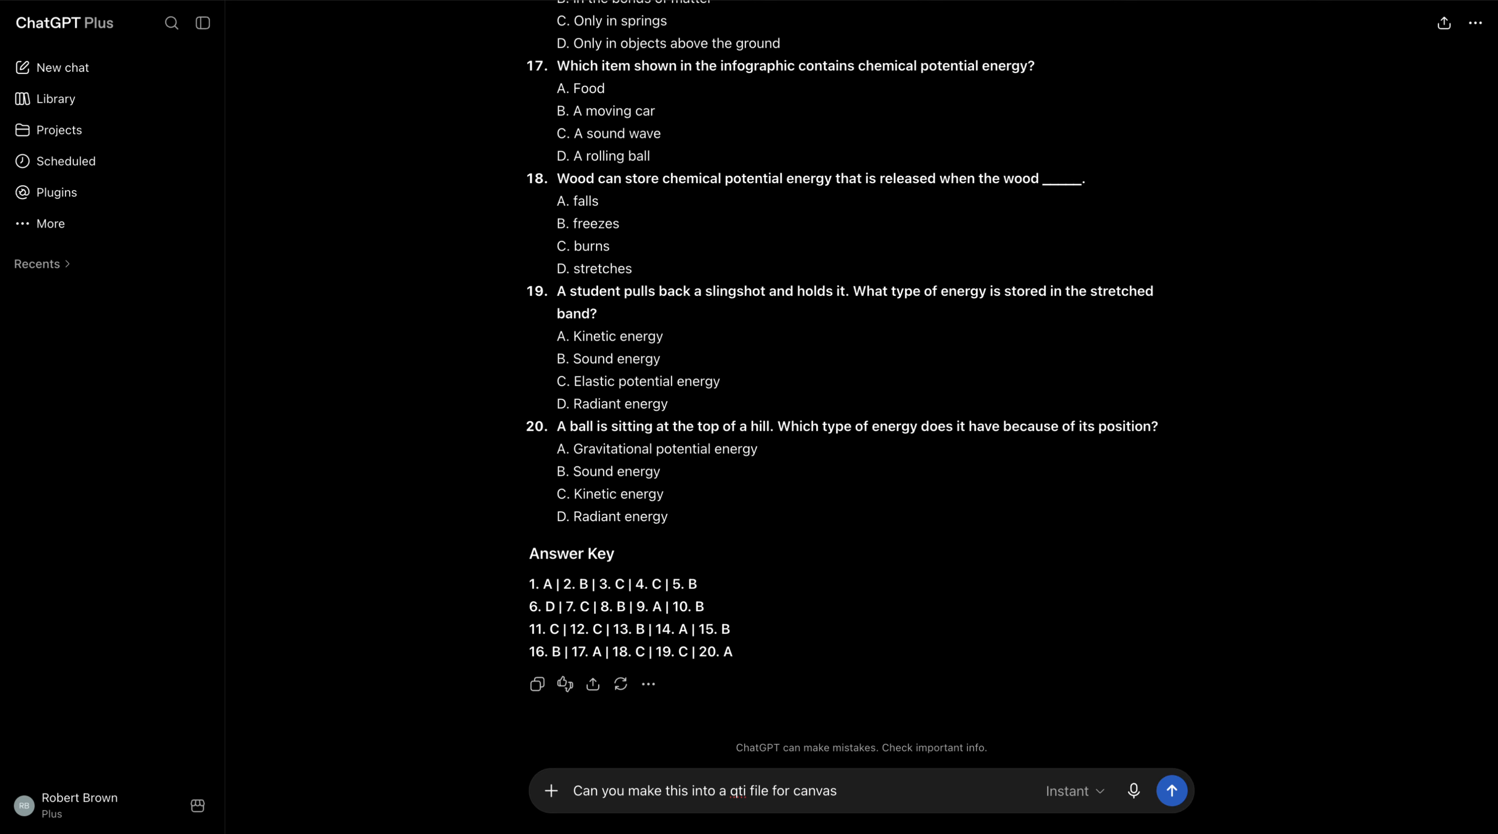
key(Return)
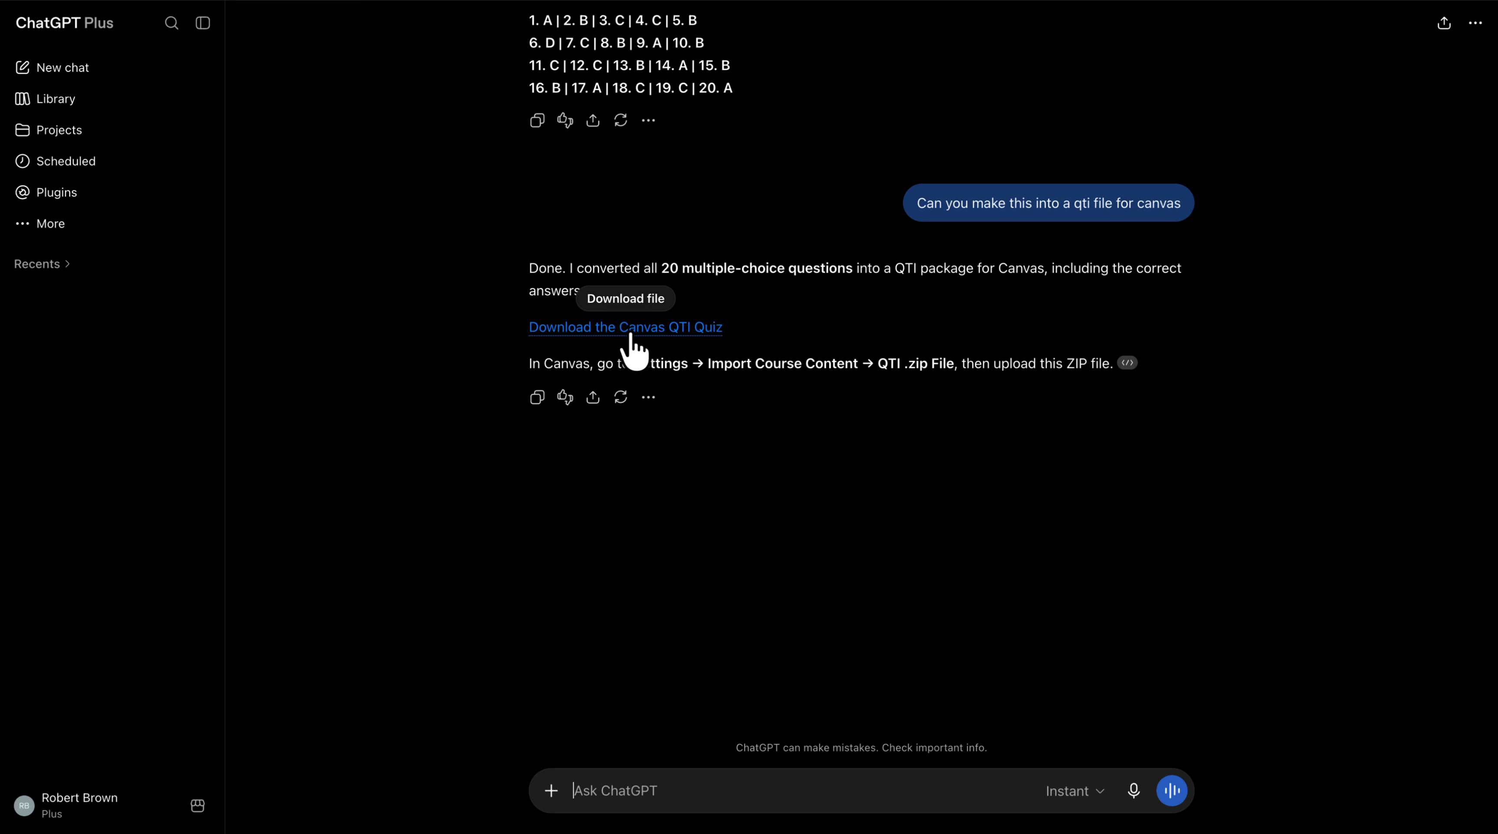
click(674, 334)
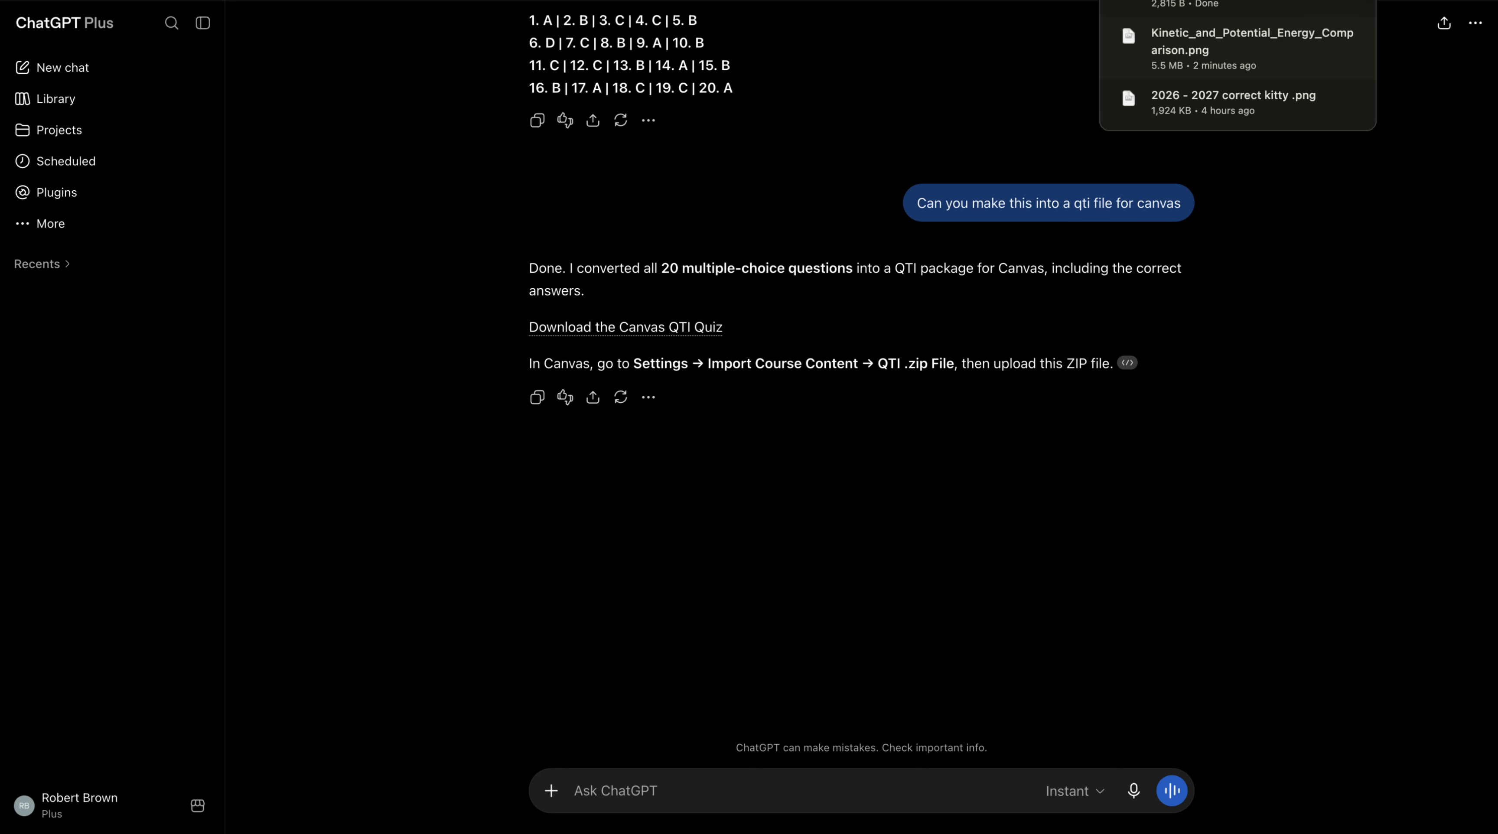
Switch to the sixth grade science course in Canvas and open its page for importing existing content
click(873, 0)
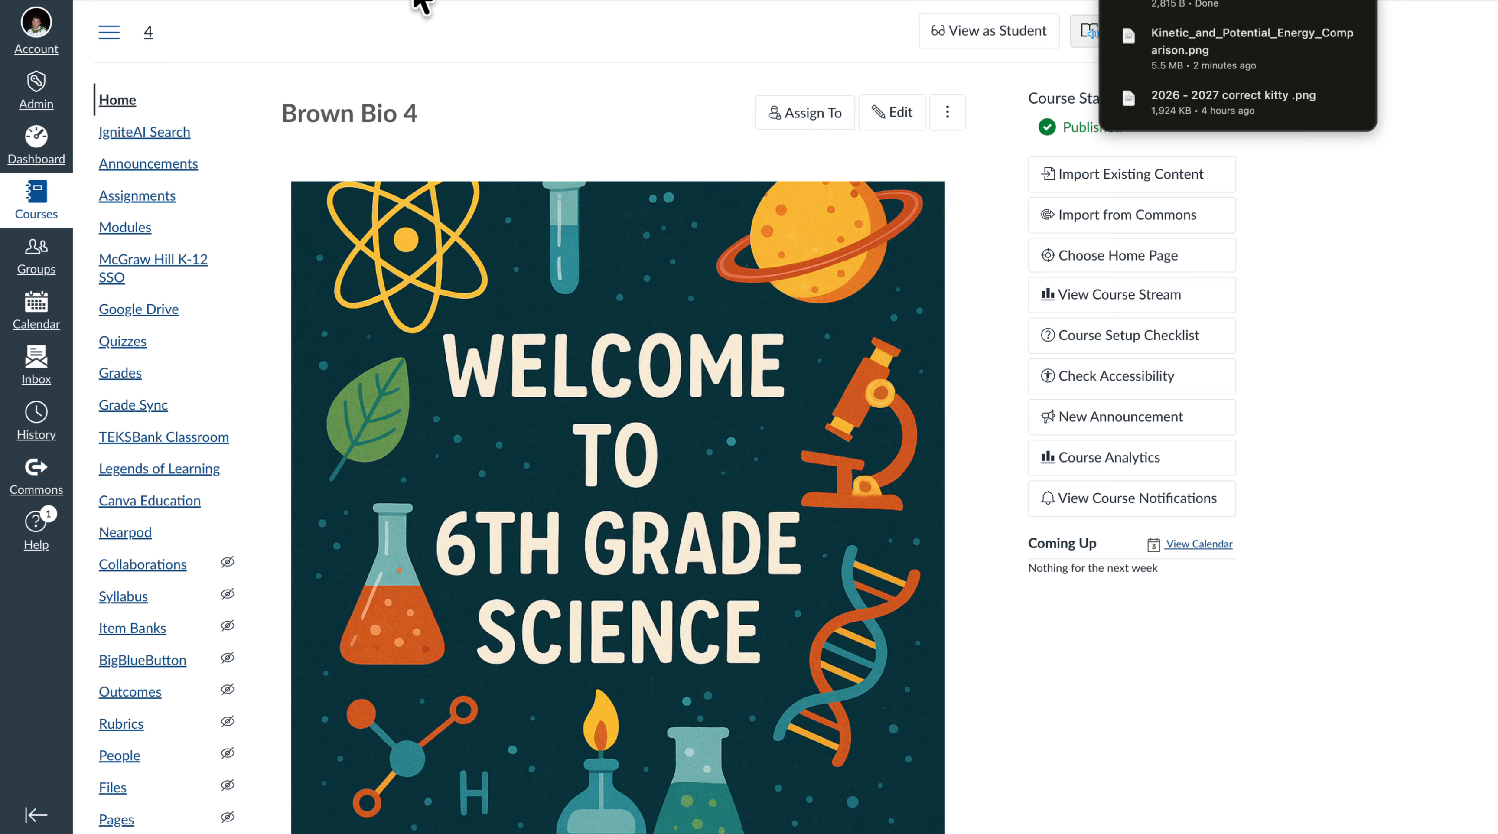
click(1411, 215)
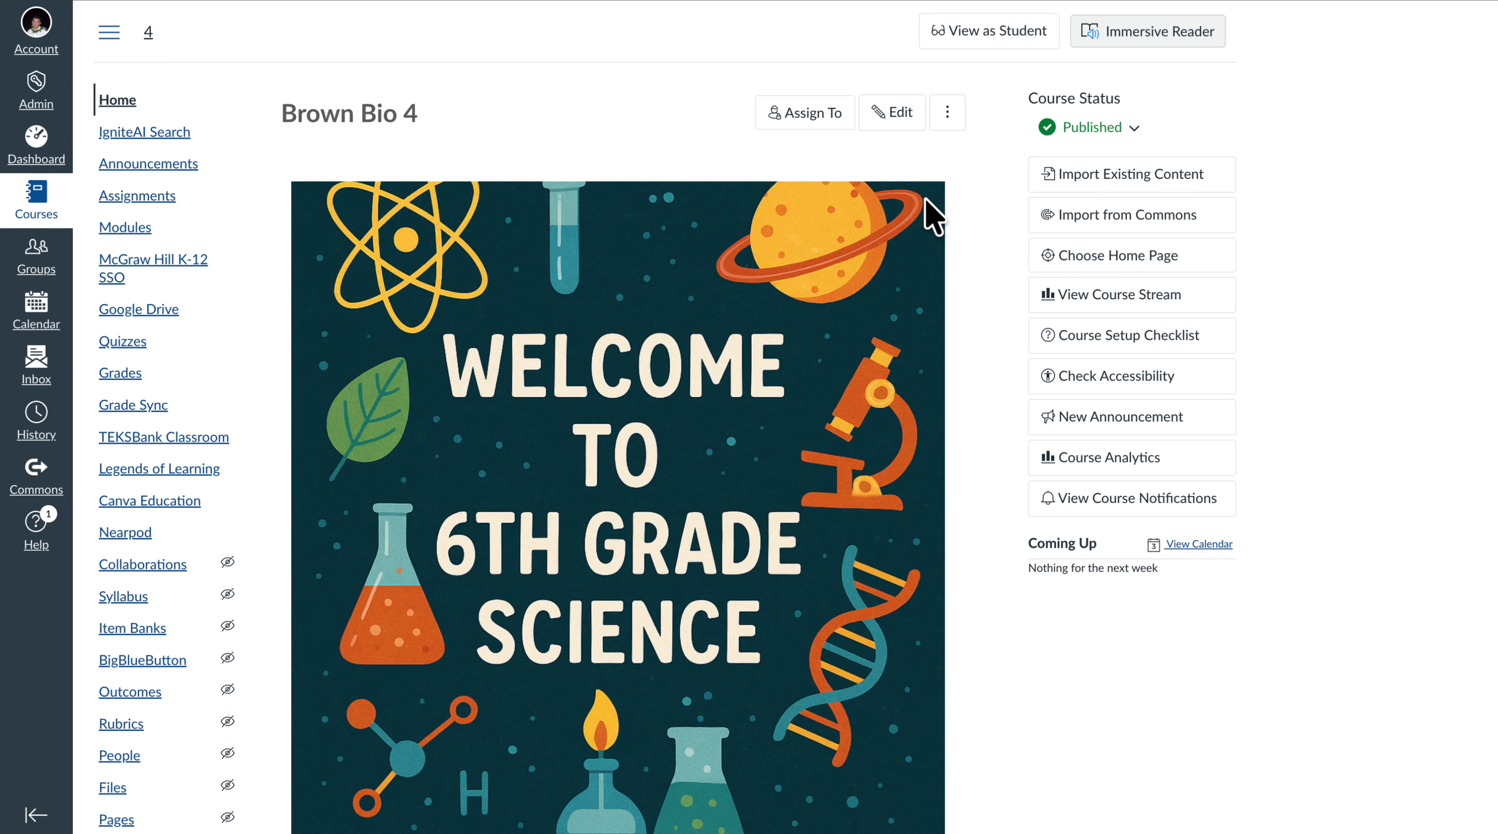
click(1138, 176)
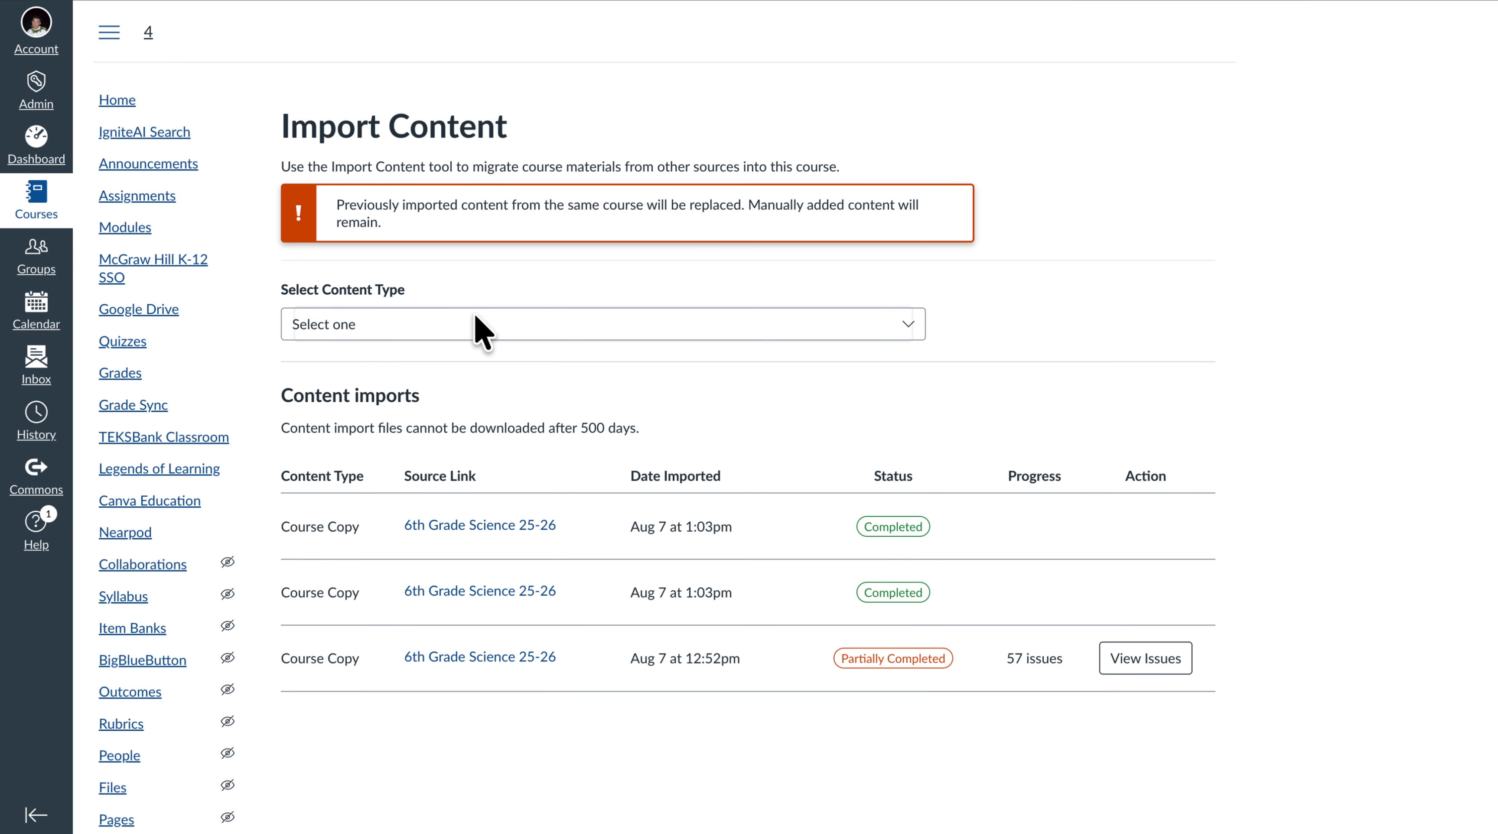
Set the import content type to QTI .zip file and choose Kinetic_vs_Potential_Energy_QTI.zip from Downloads as the source
click(569, 324)
scroll(520, 420, down, 2)
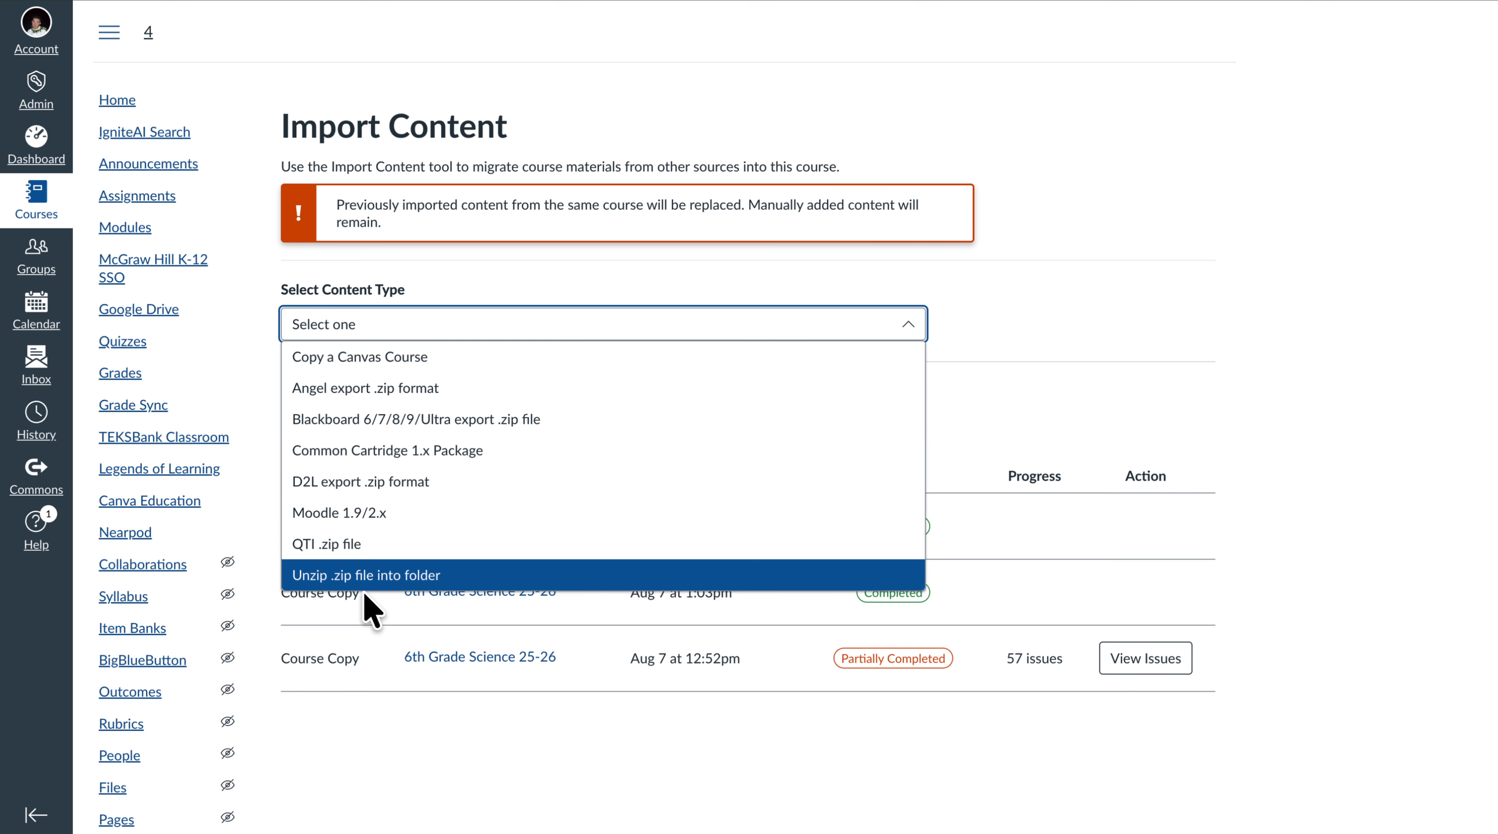
click(326, 557)
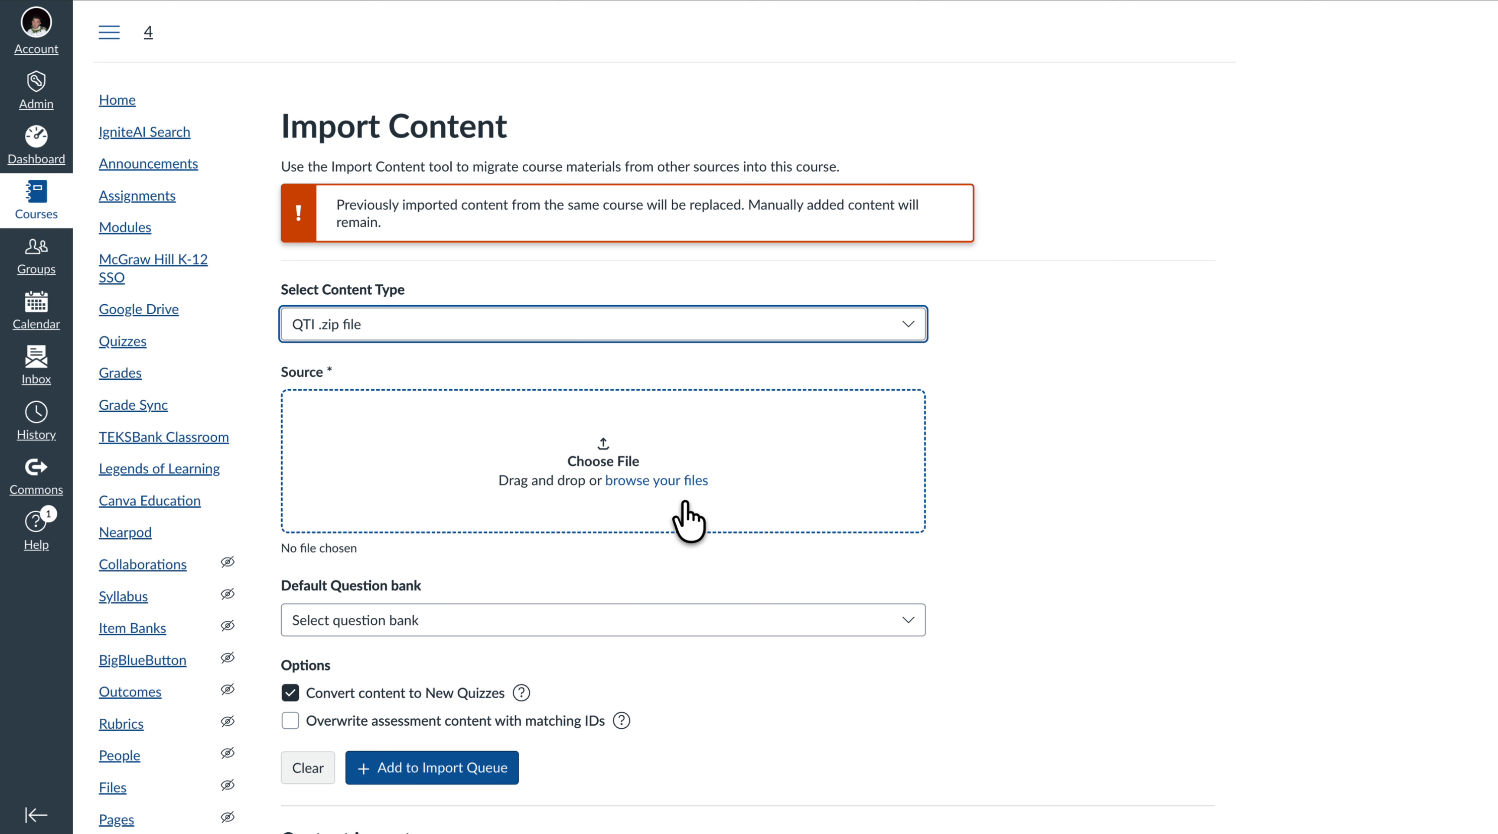
click(668, 484)
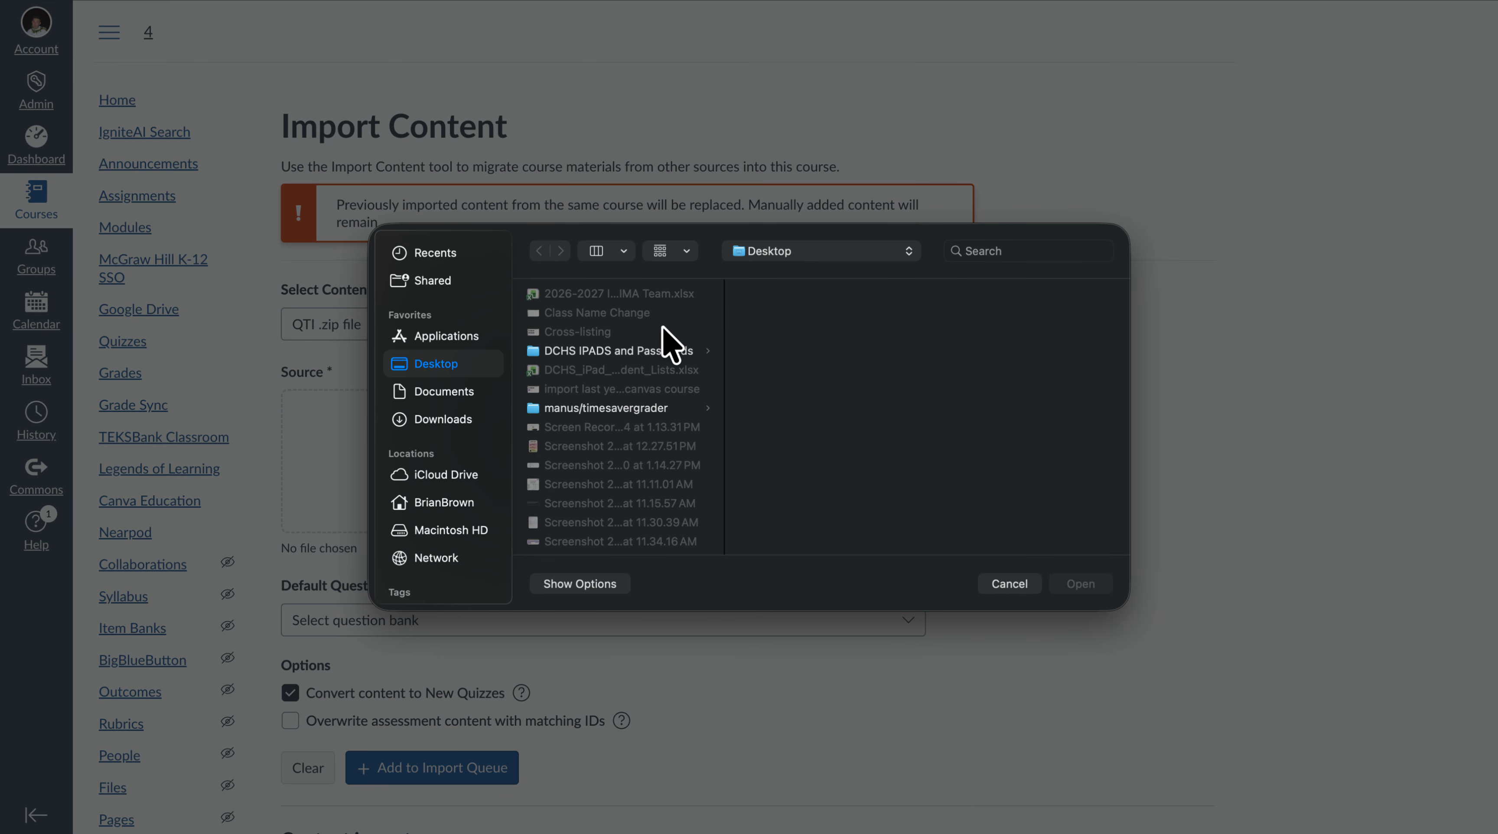
click(447, 418)
scroll(638, 454, down, 2)
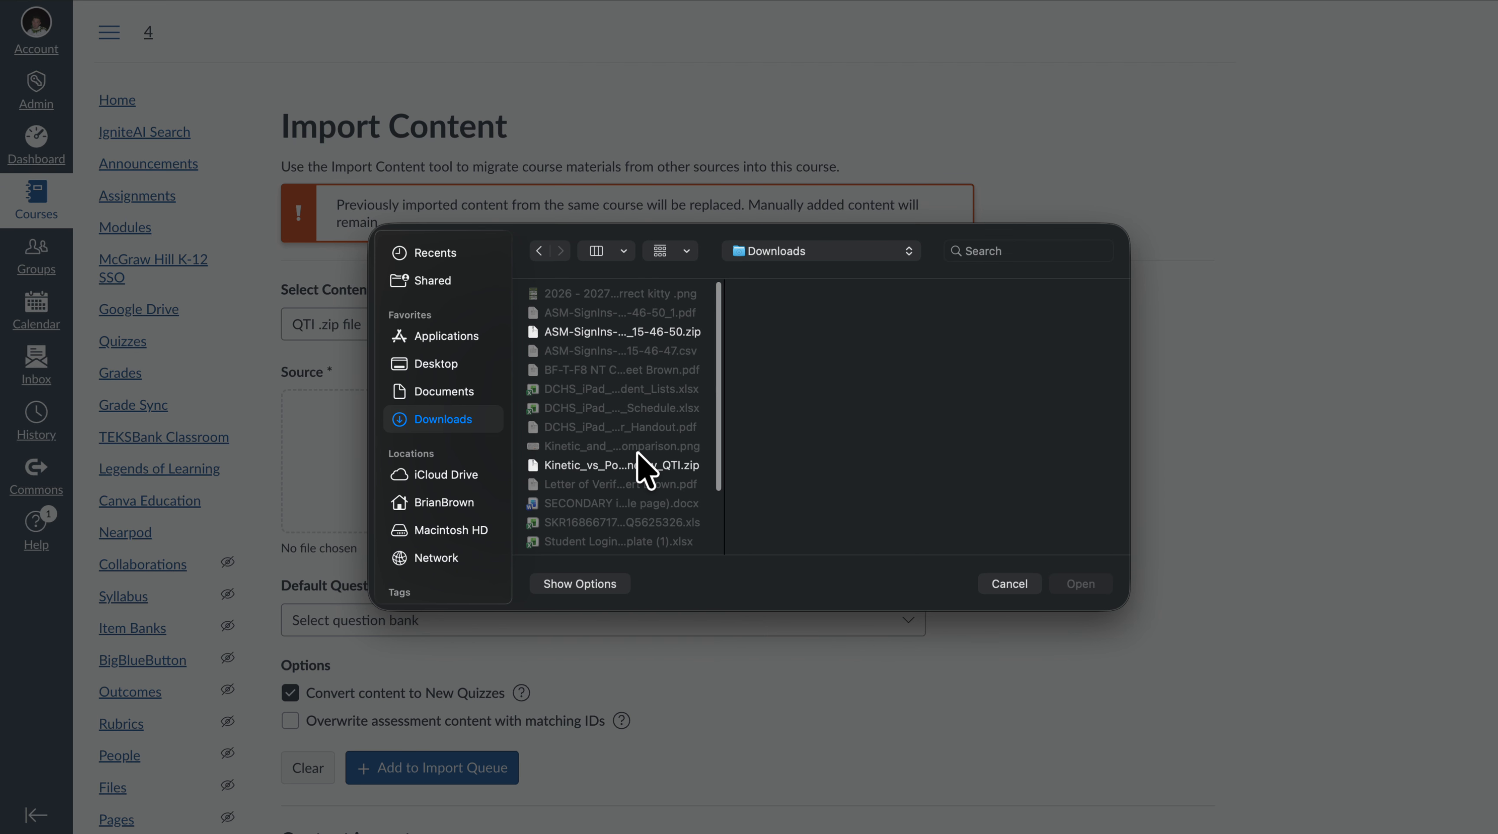
click(639, 435)
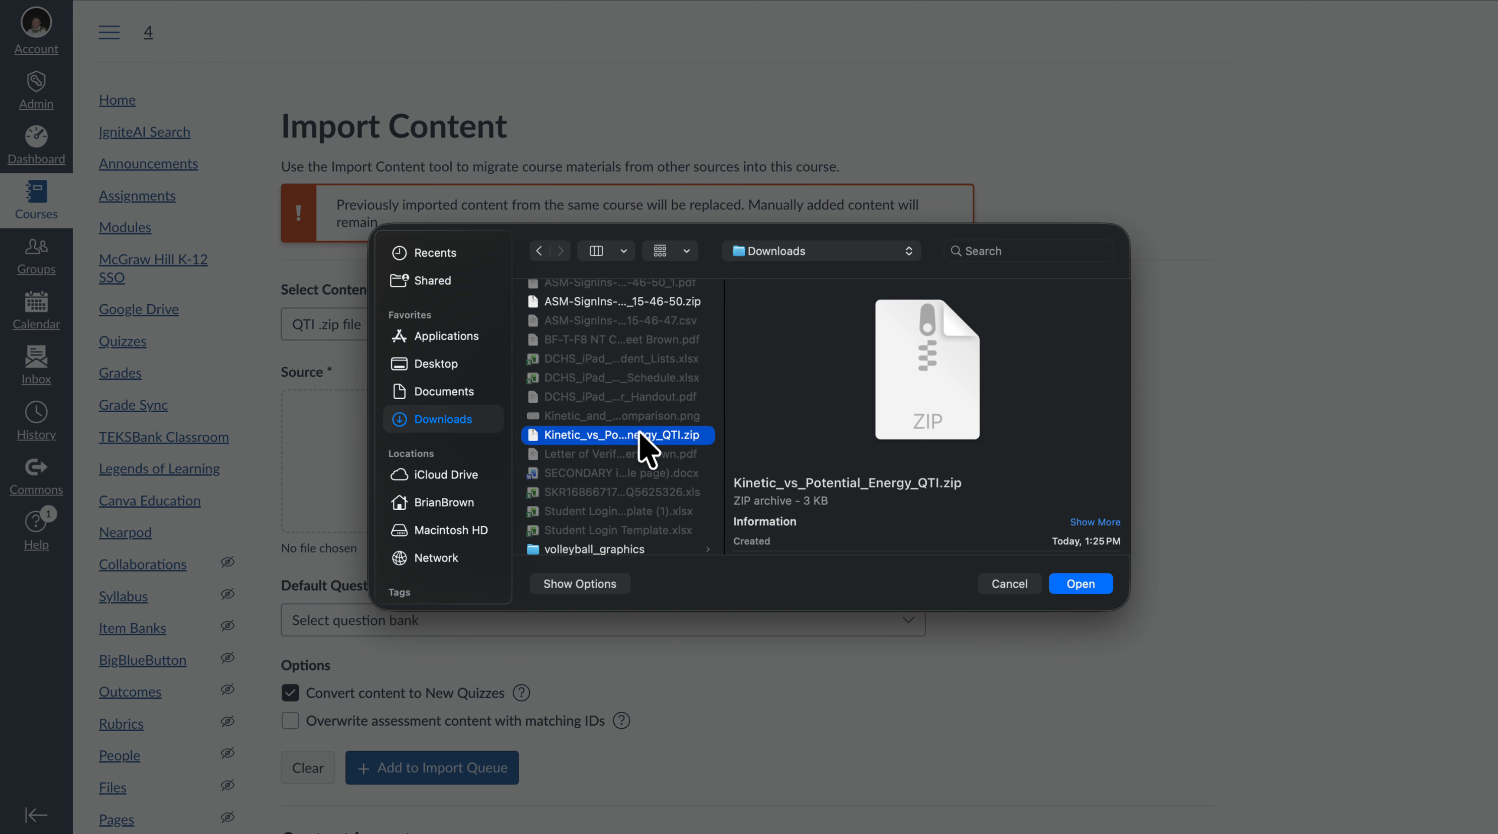
click(1095, 584)
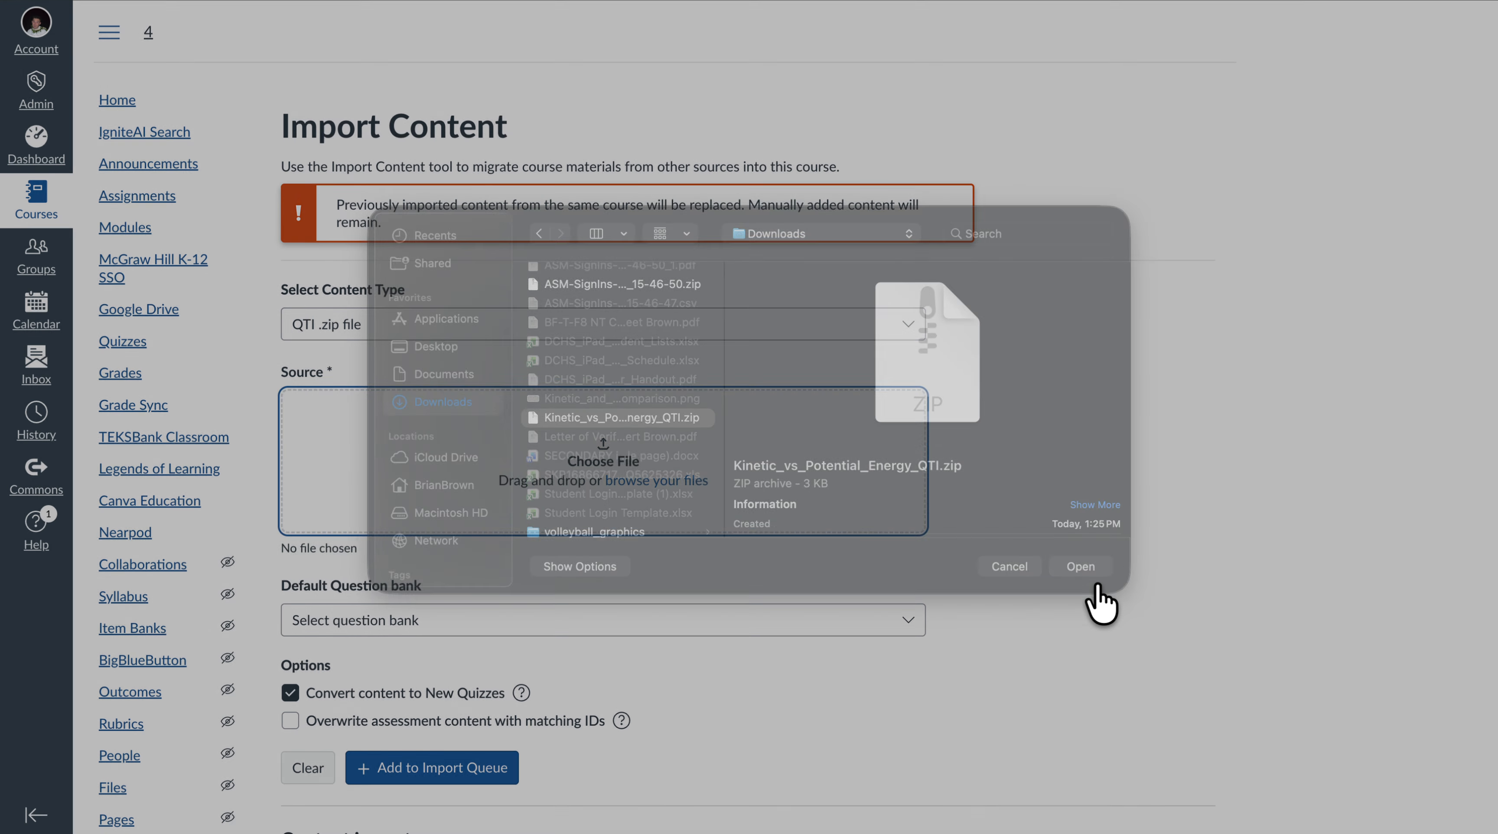
Turn off converting content to New Quizzes and add the QTI file to the import queue
scroll(1104, 602, down, 3)
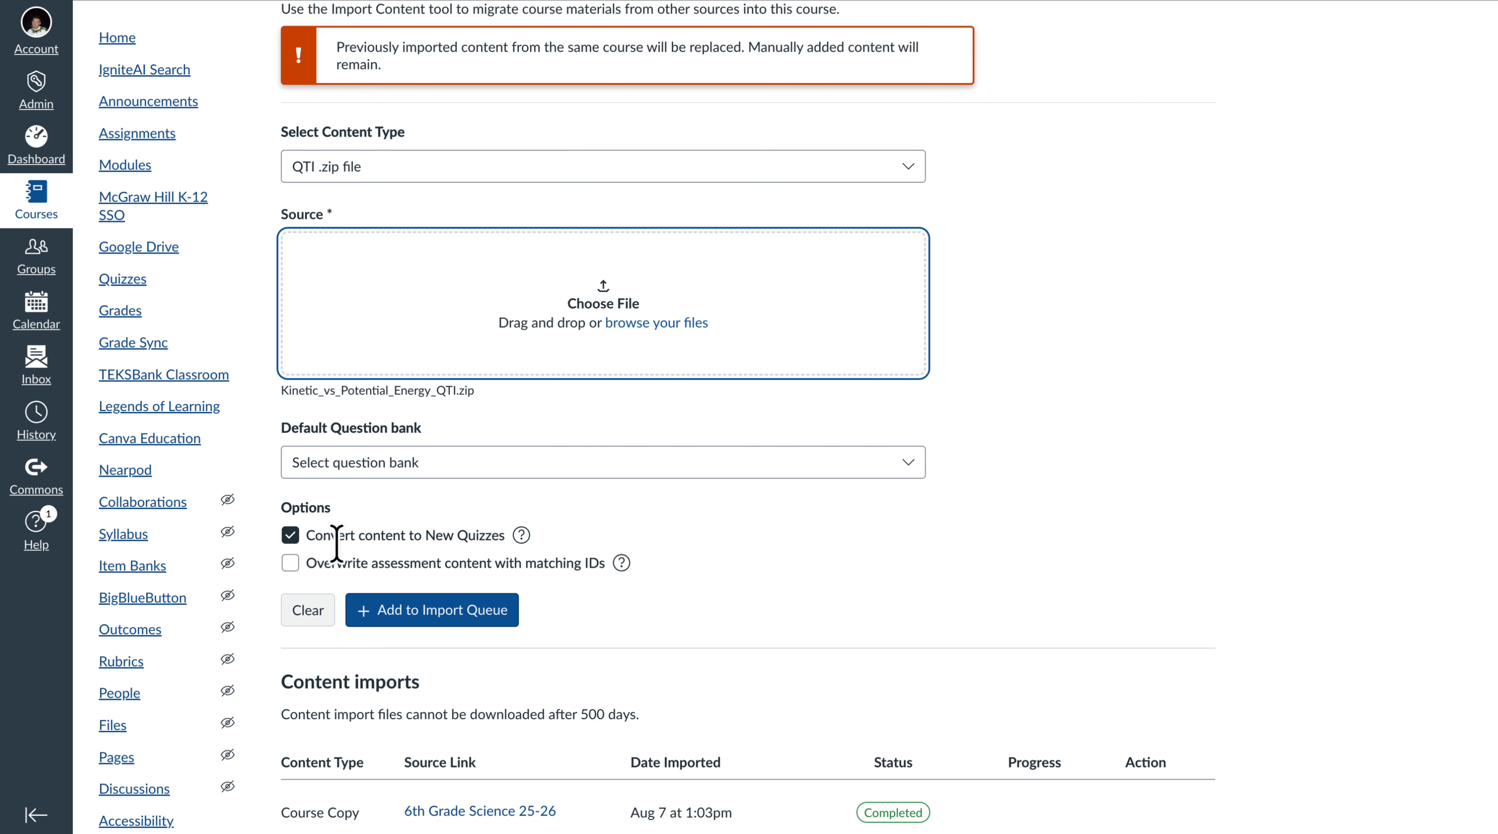
click(290, 535)
scroll(700, 622, down, 3)
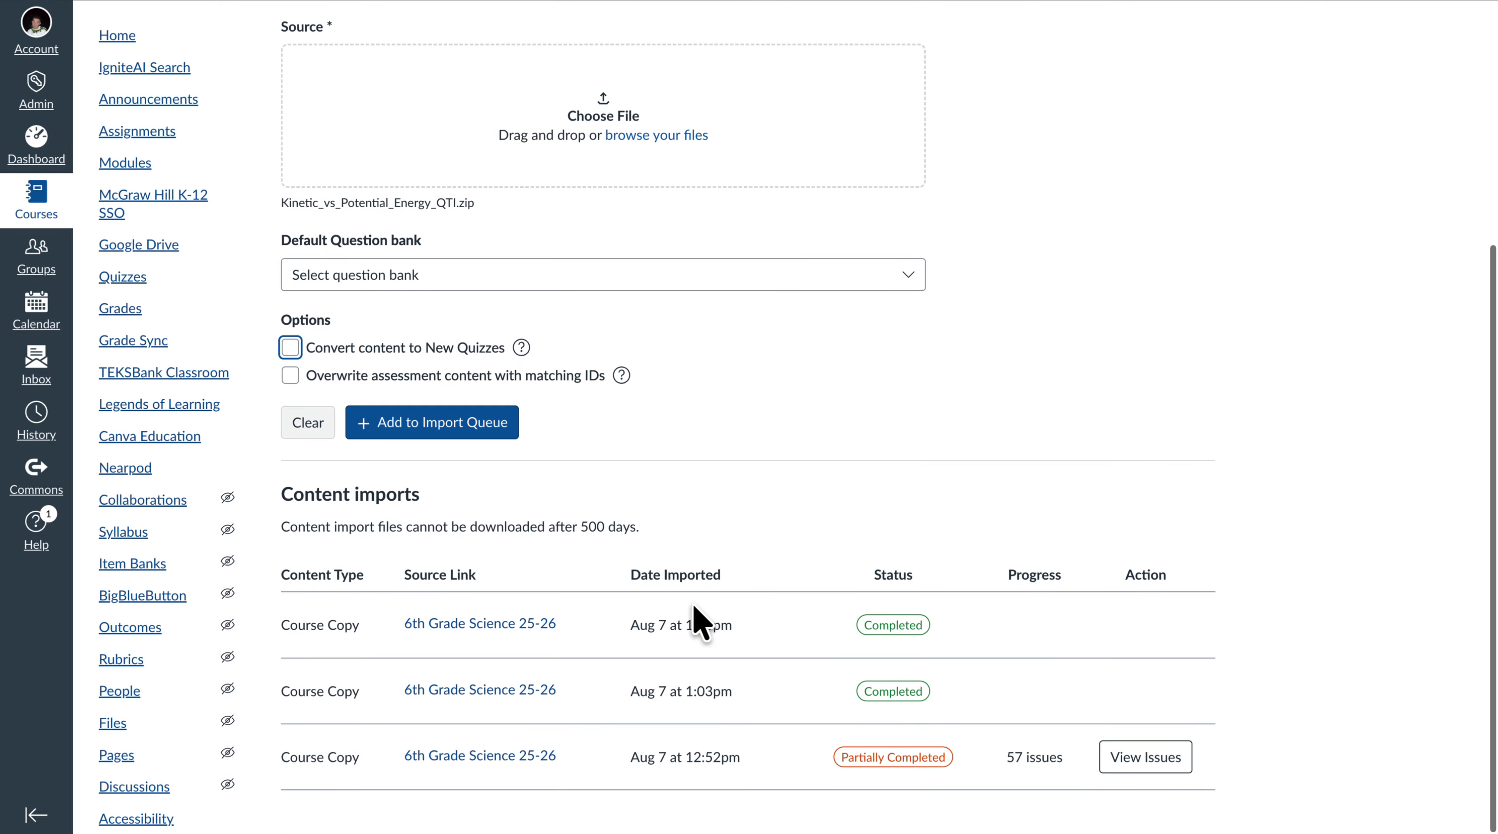
click(426, 423)
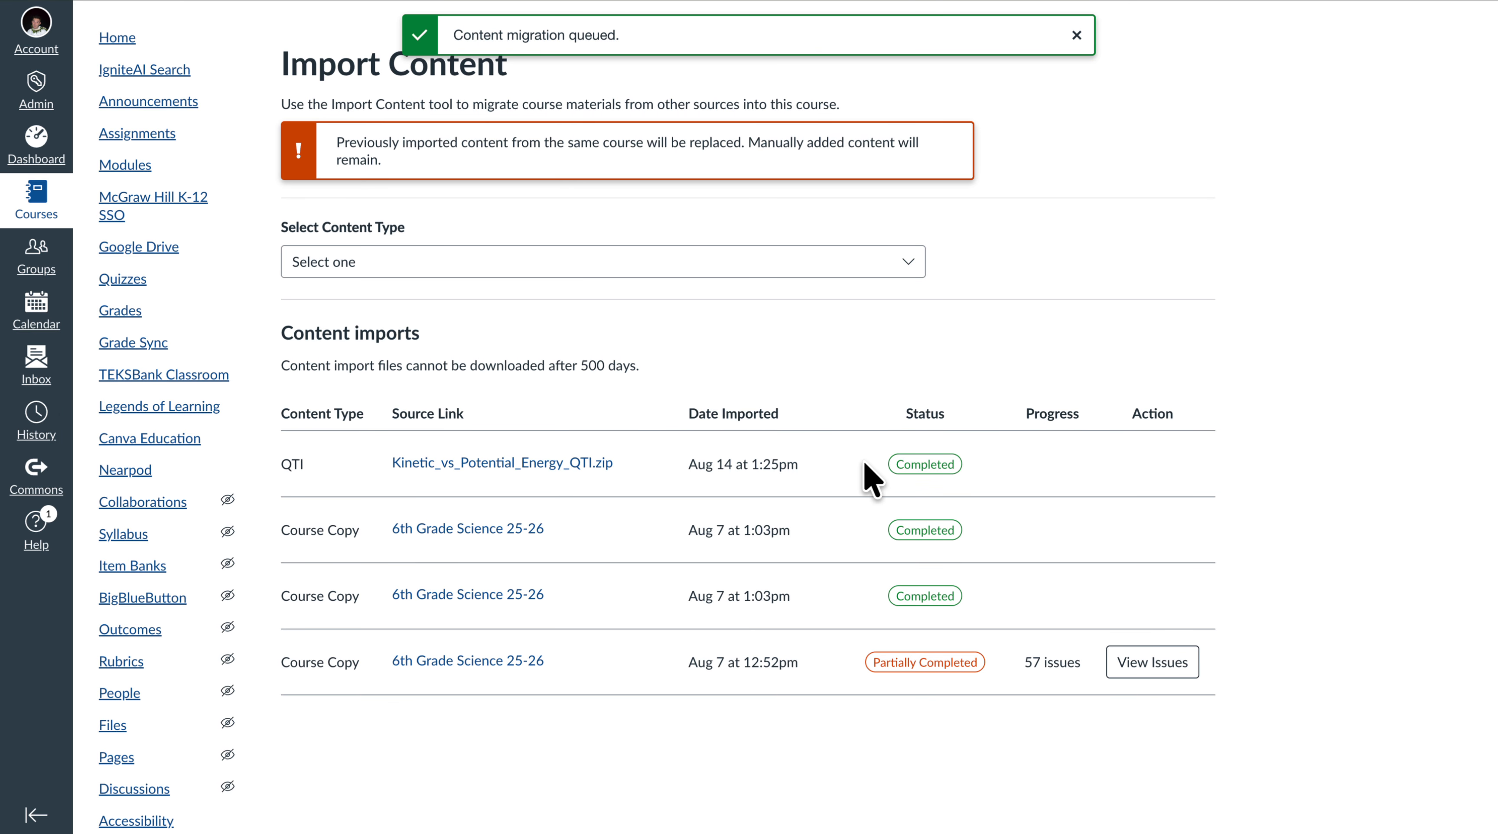
Search the course's quizzes for "kinet" and open the Kinetic vs. Potential Energy Quiz
scroll(908, 438, up, 1)
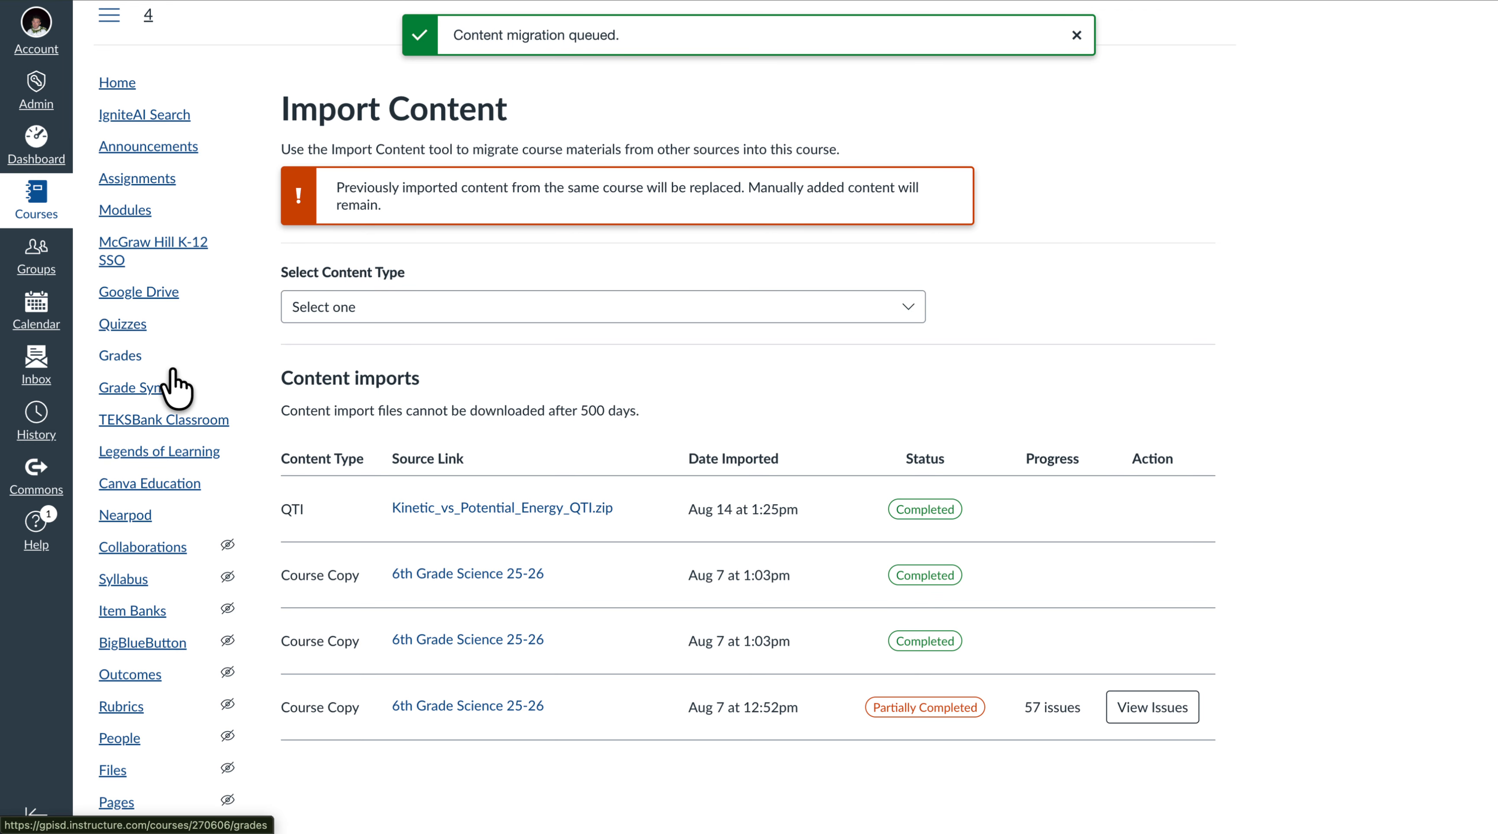
click(122, 331)
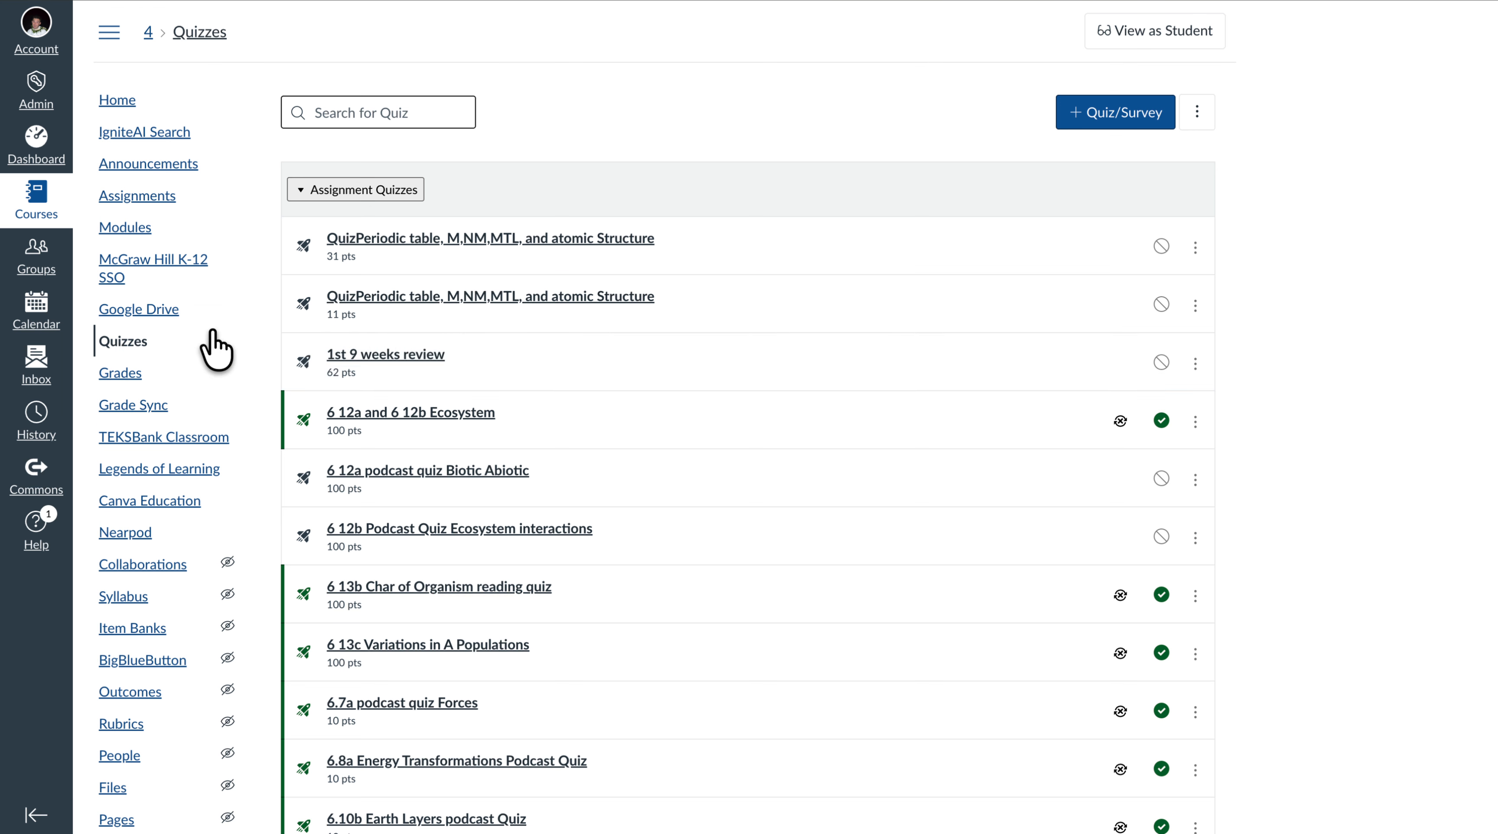
click(387, 111)
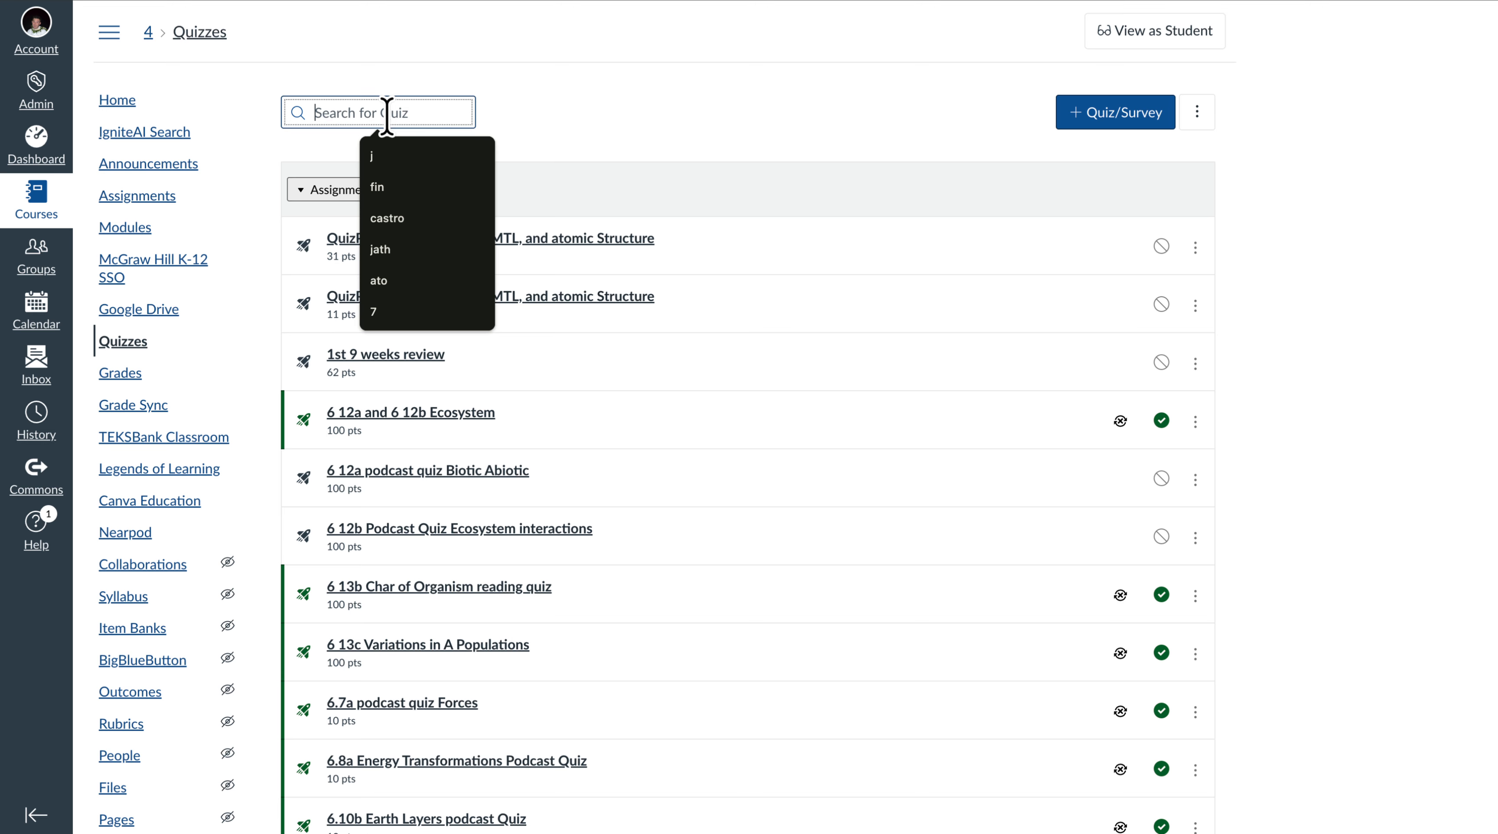
text(kinet)
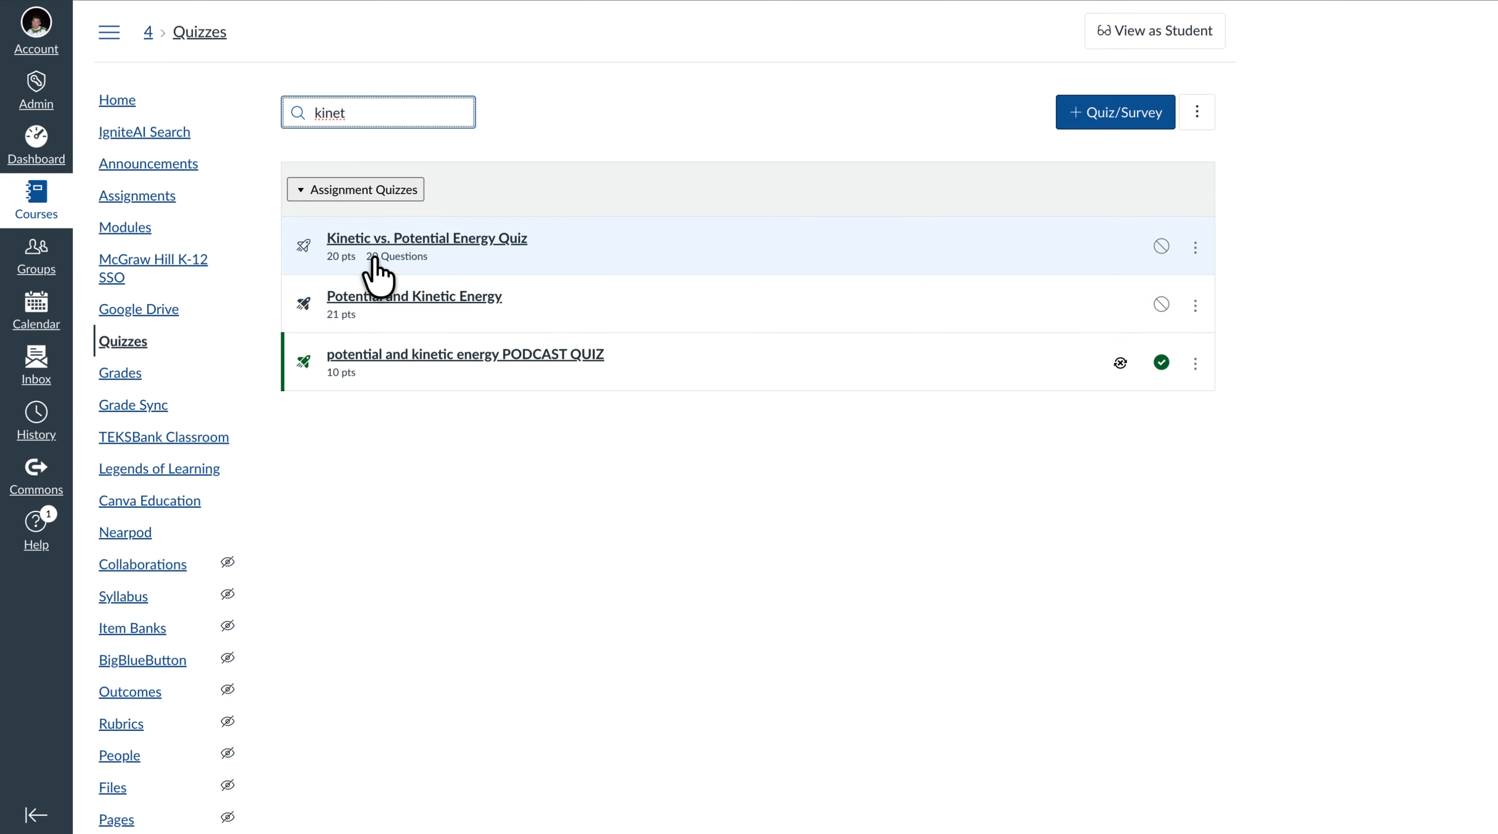
click(439, 239)
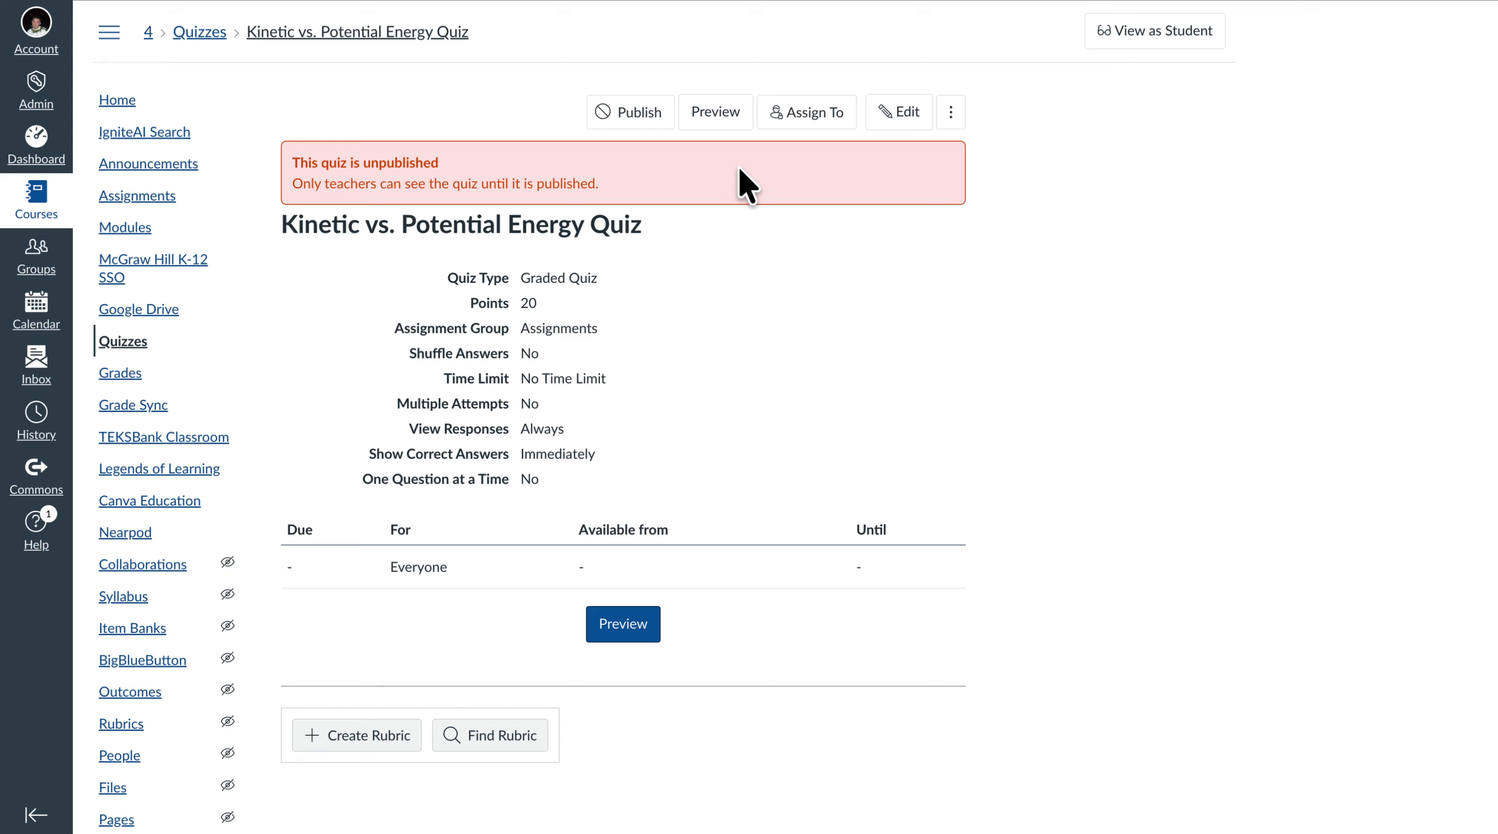
Preview the Kinetic vs. Potential Energy Quiz and look through its imported questions and answer choices
click(700, 116)
scroll(587, 444, down, 1)
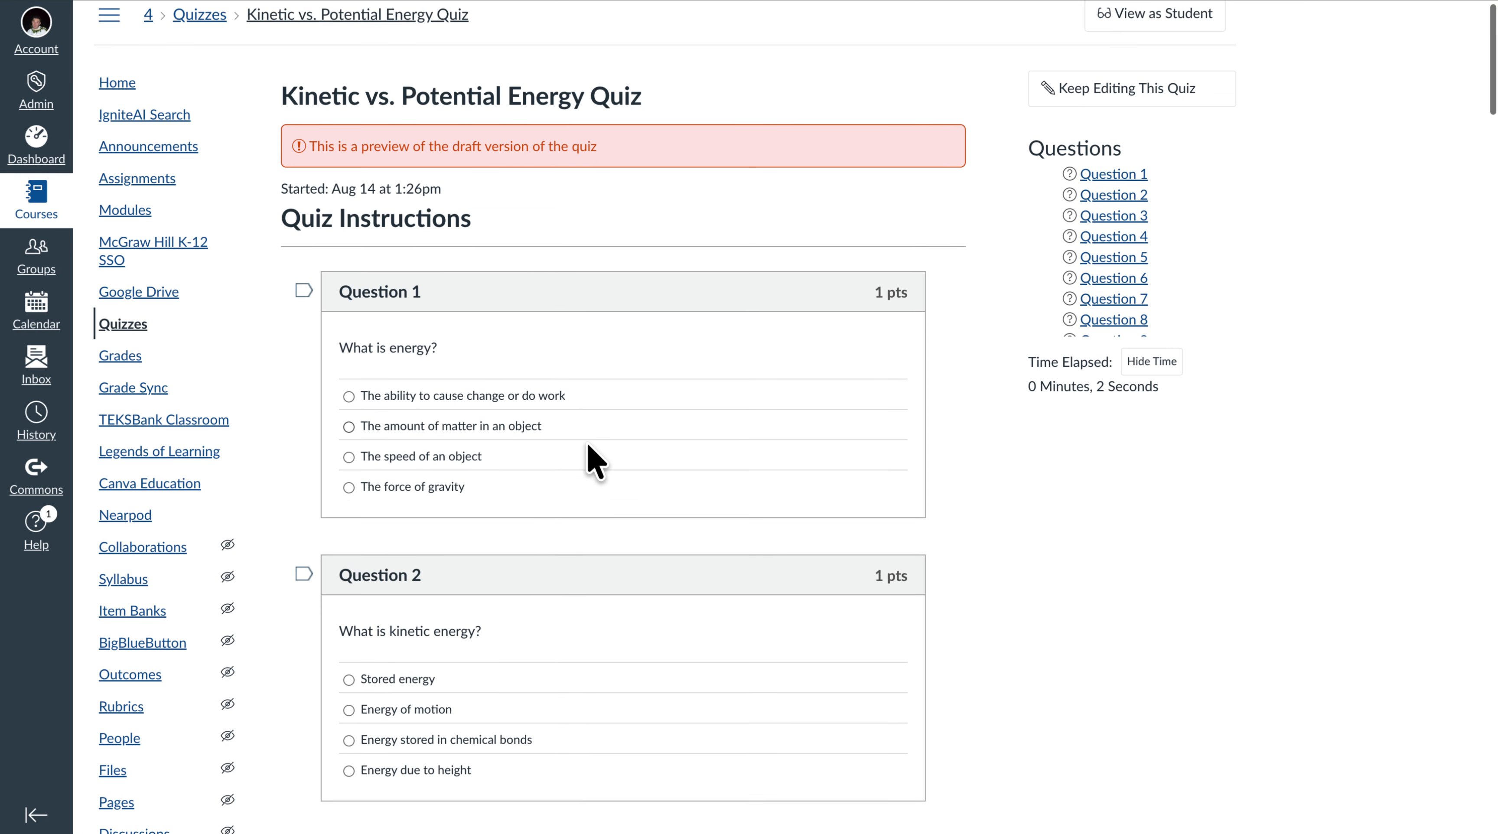
scroll(588, 445, down, 17)
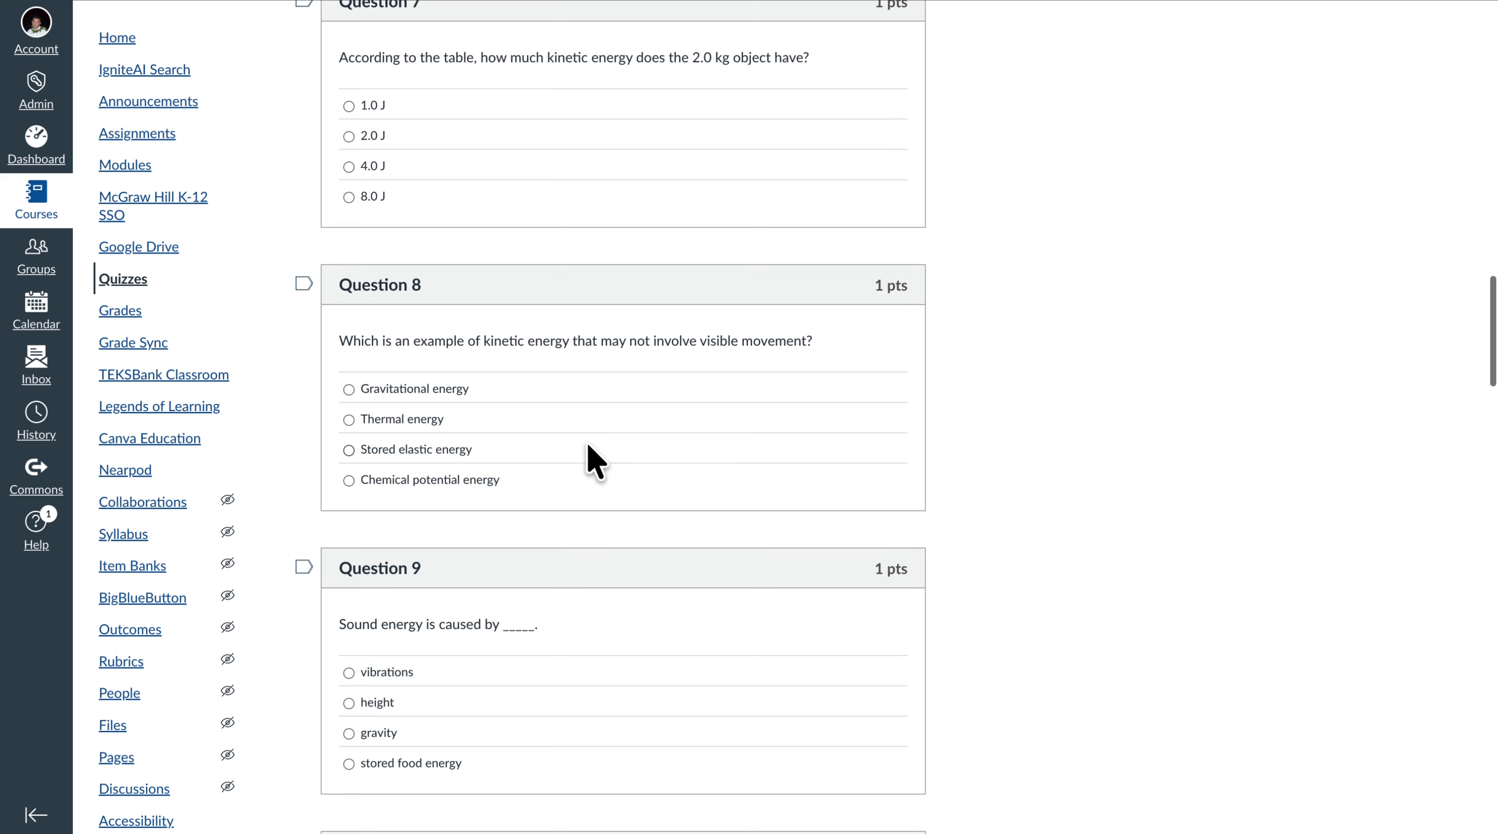
scroll(587, 445, down, 20)
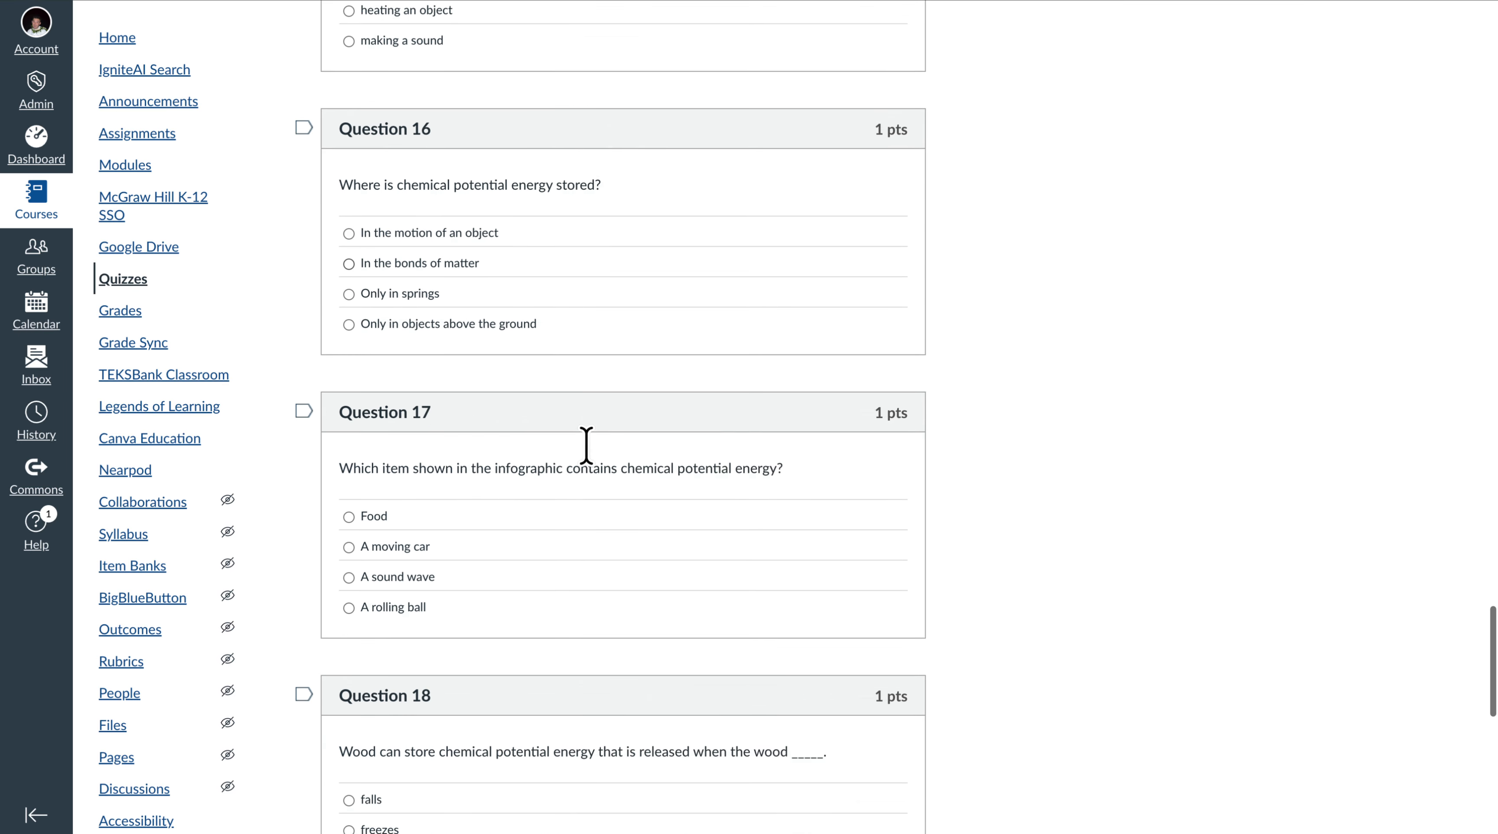
scroll(586, 445, down, 8)
scroll(586, 445, up, 14)
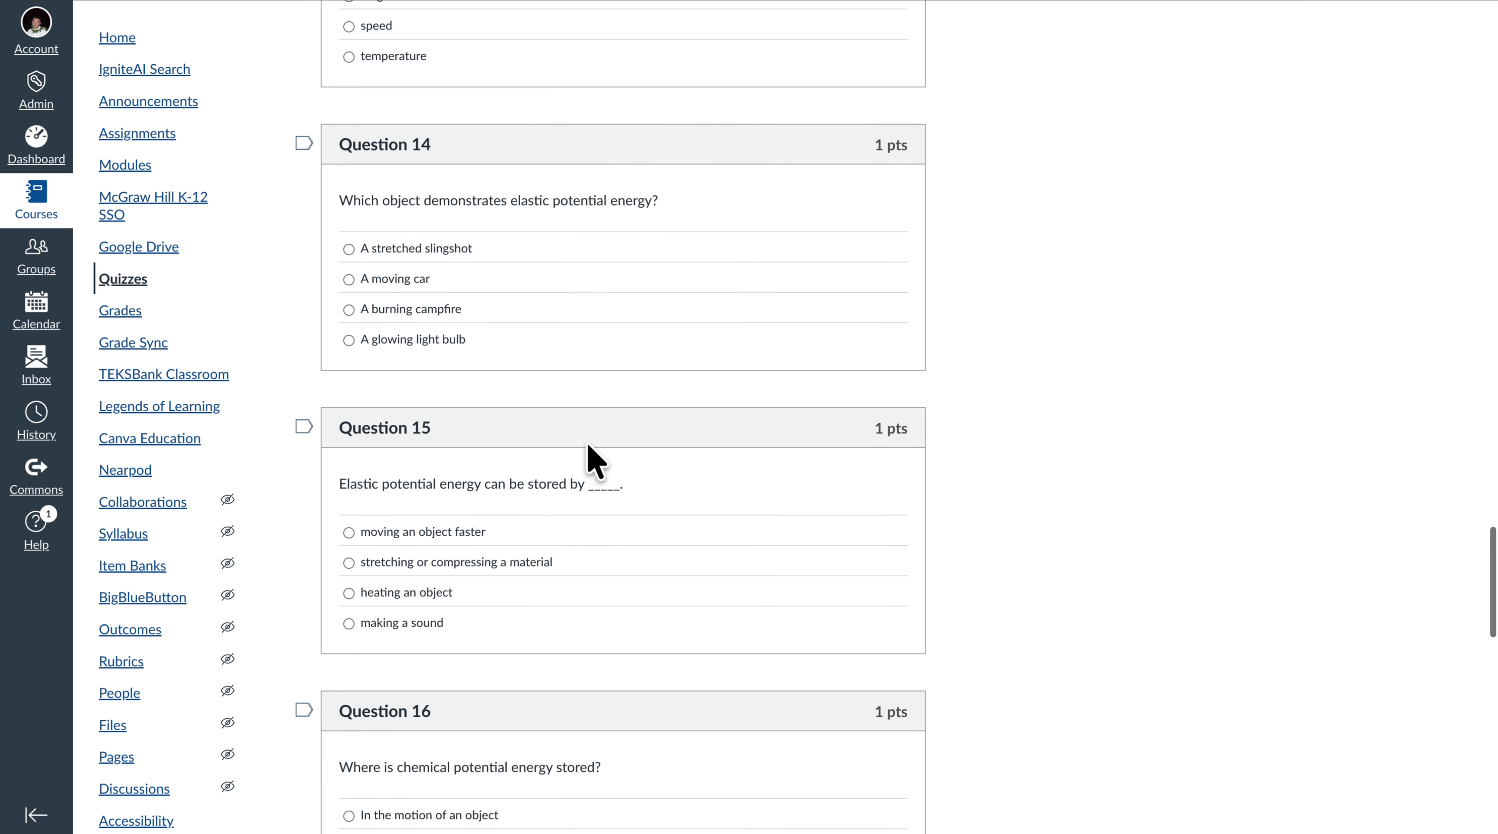
Go back over the previewed questions from the first one through Question 15 and return to the quiz's details
scroll(589, 445, up, 20)
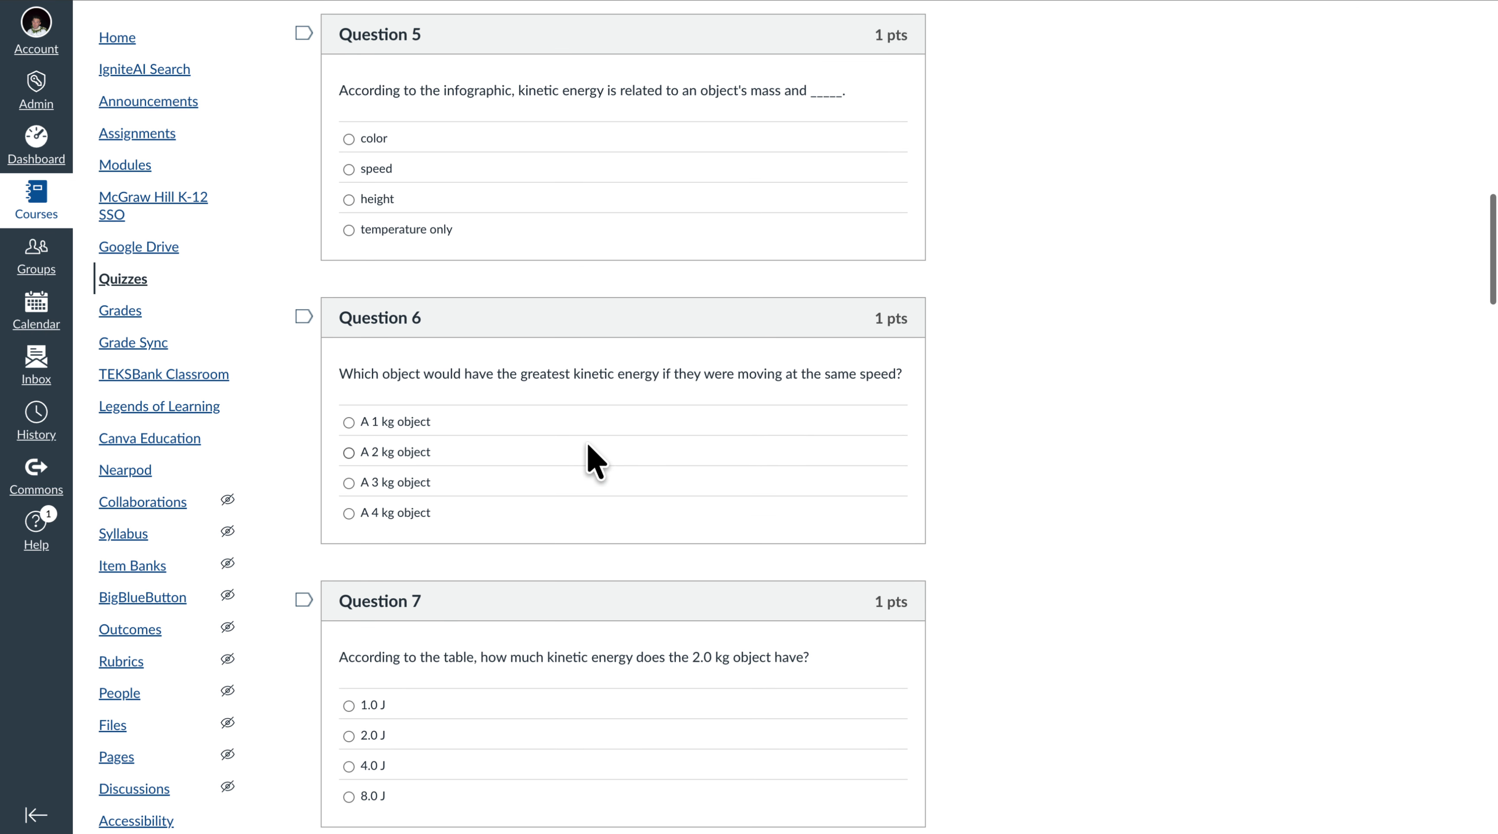
scroll(588, 445, up, 15)
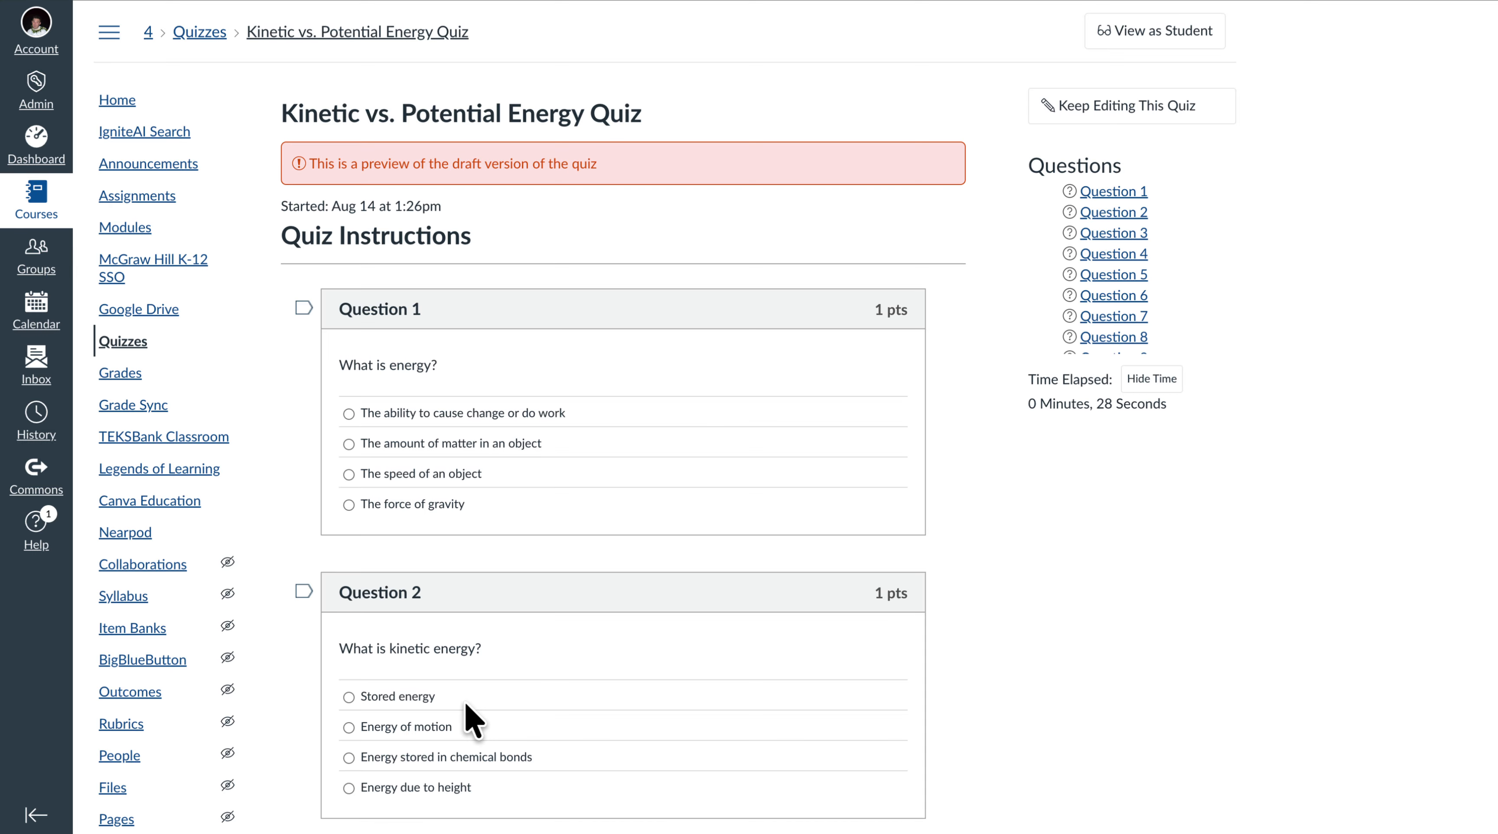
scroll(467, 705, down, 20)
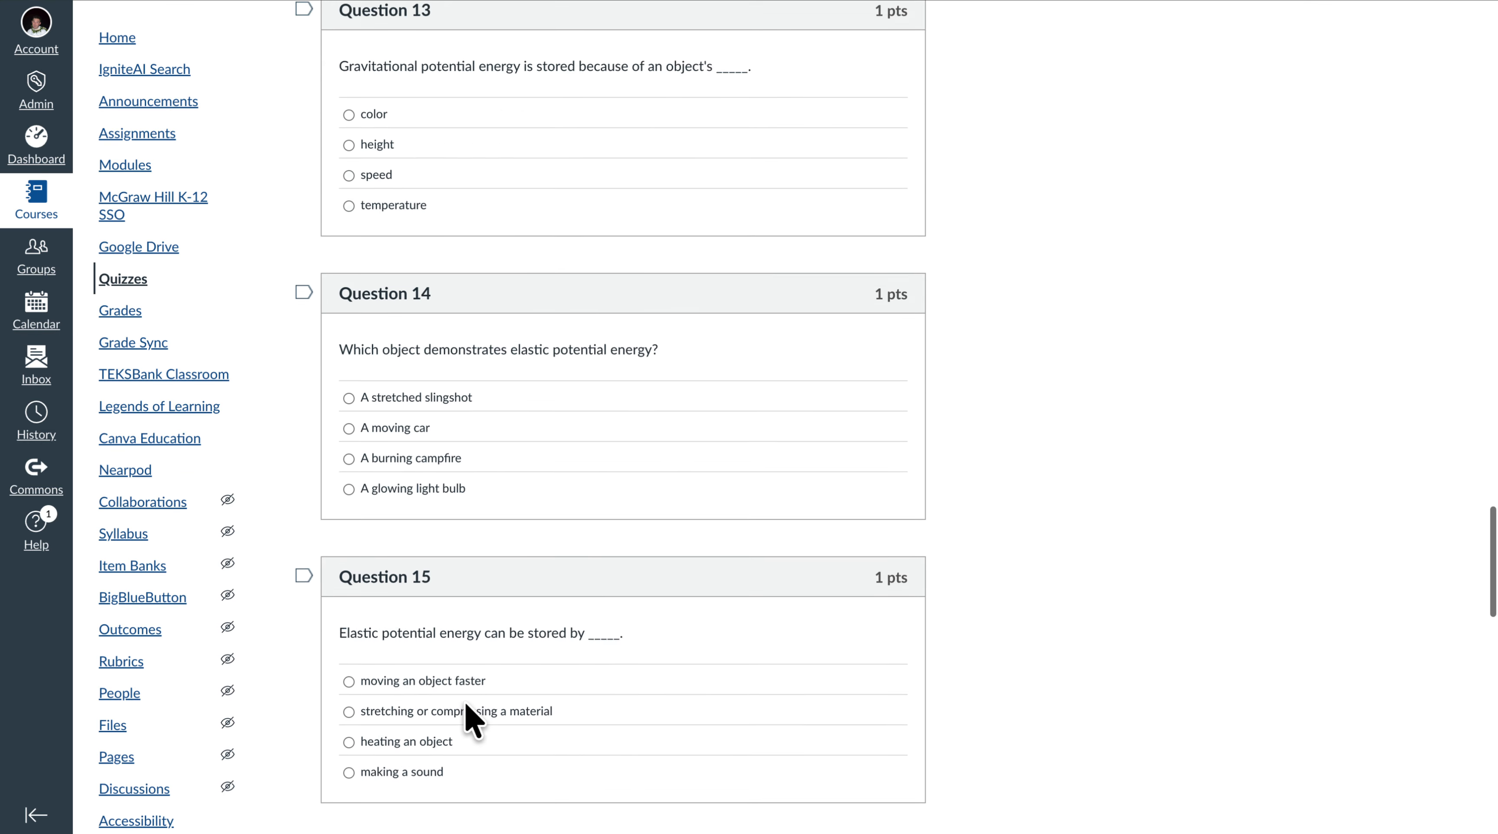
scroll(466, 704, up, 20)
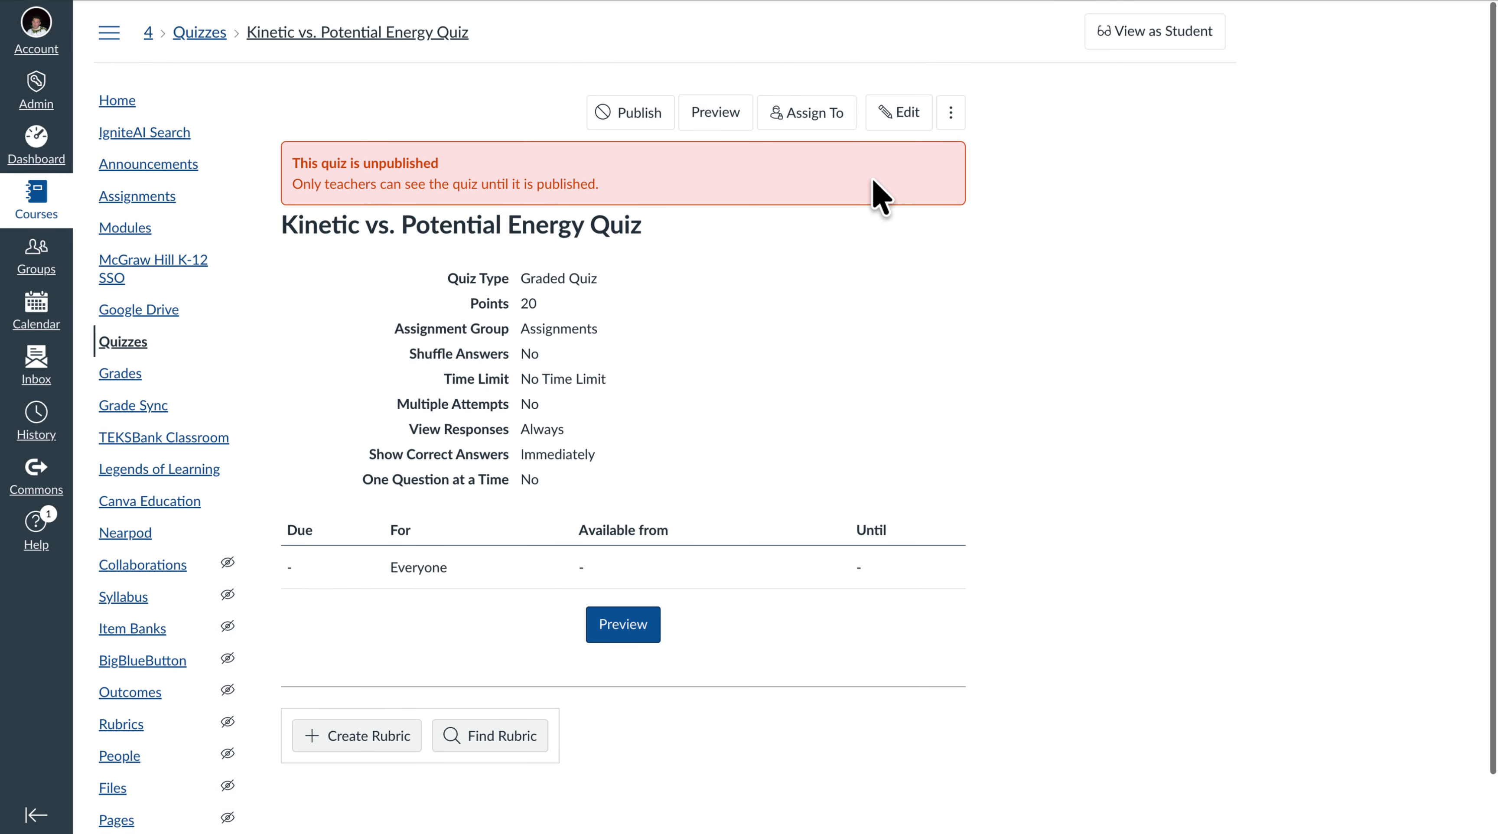
Edit the quiz and insert Kinetic_and_Potential_Energy_Comparison.png from Downloads into its instructions
click(895, 119)
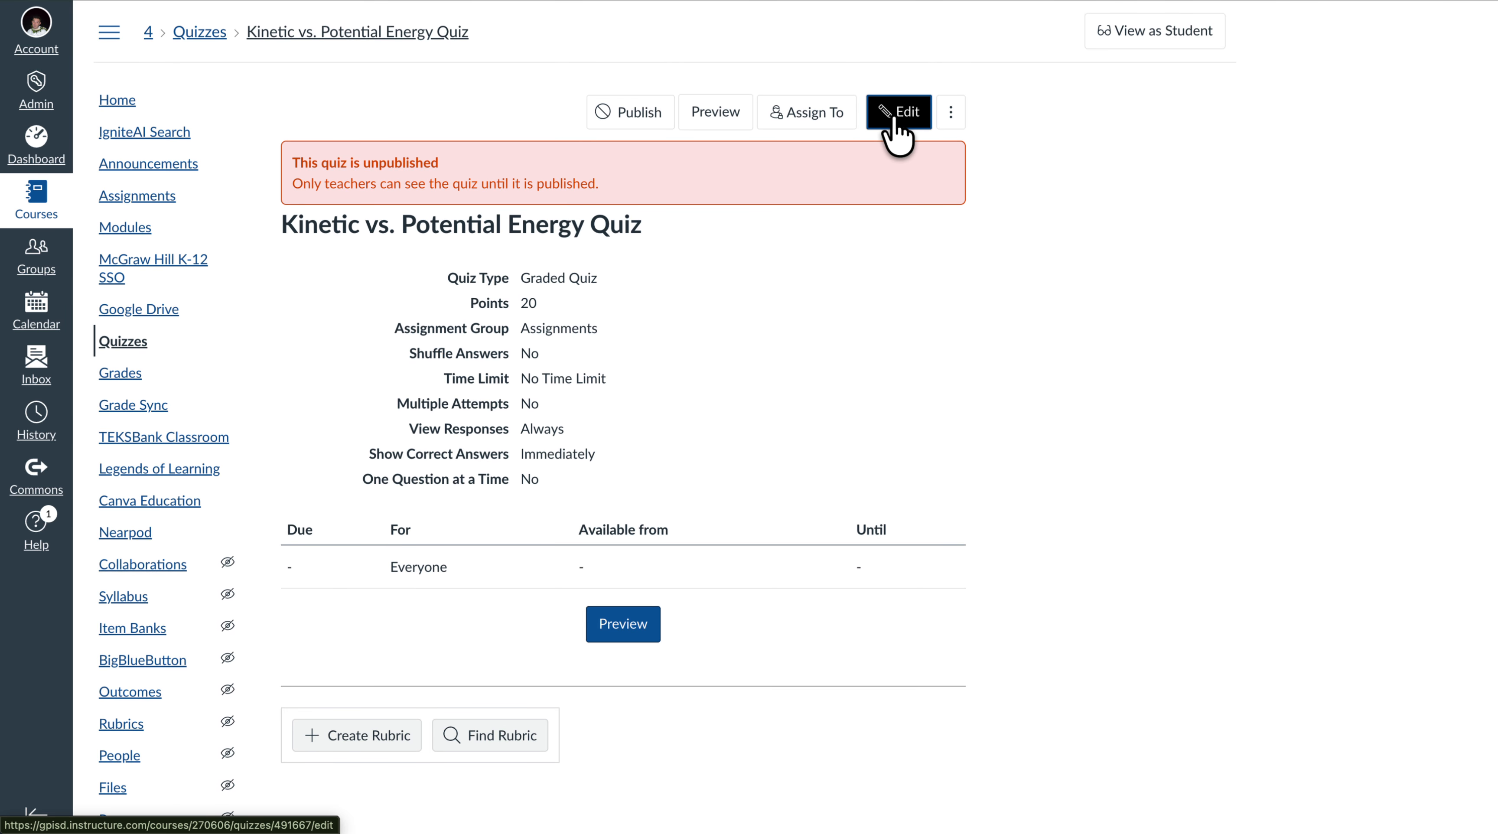
click(596, 422)
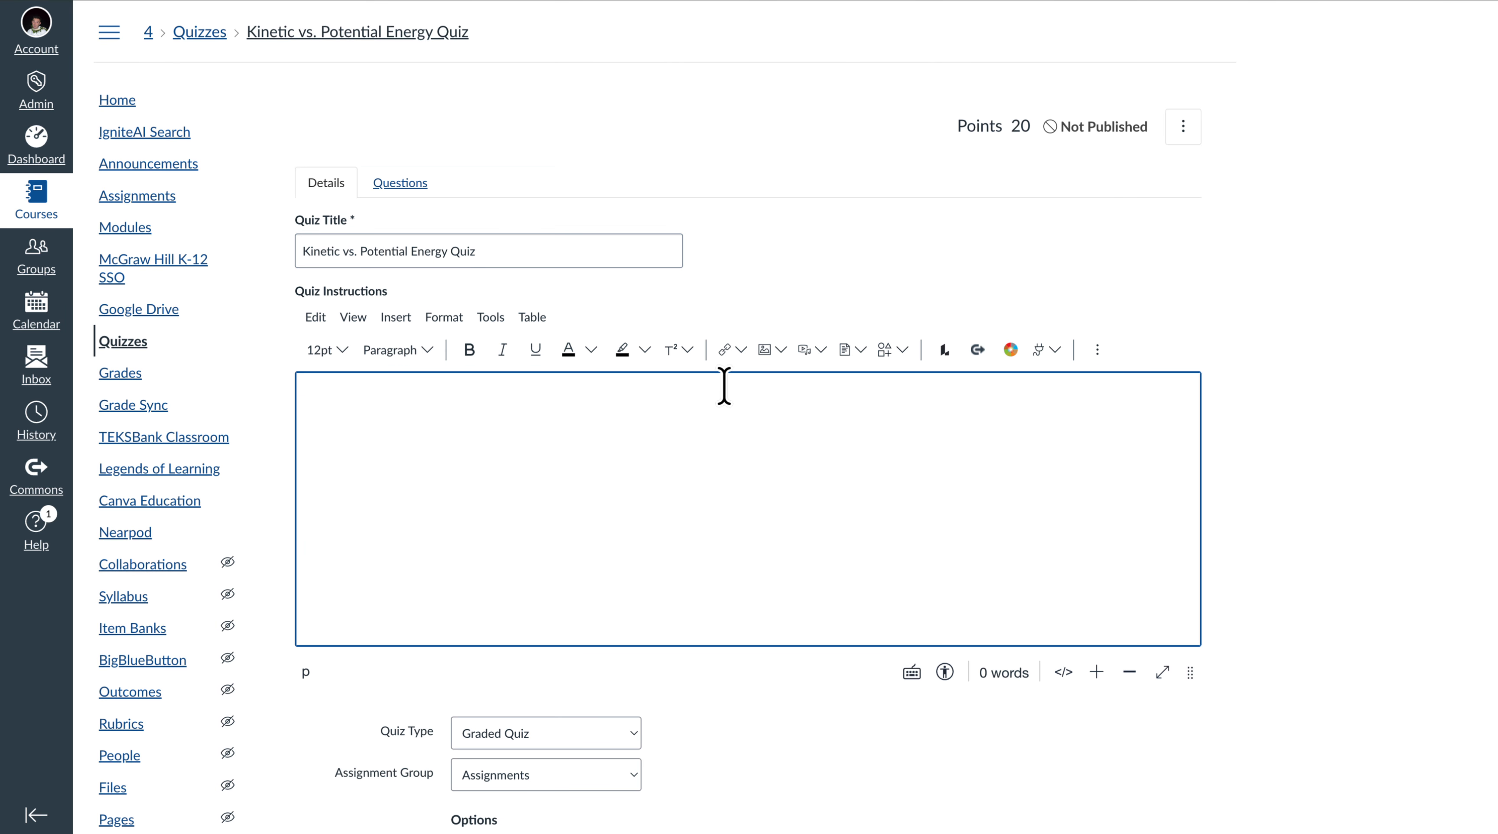
click(742, 353)
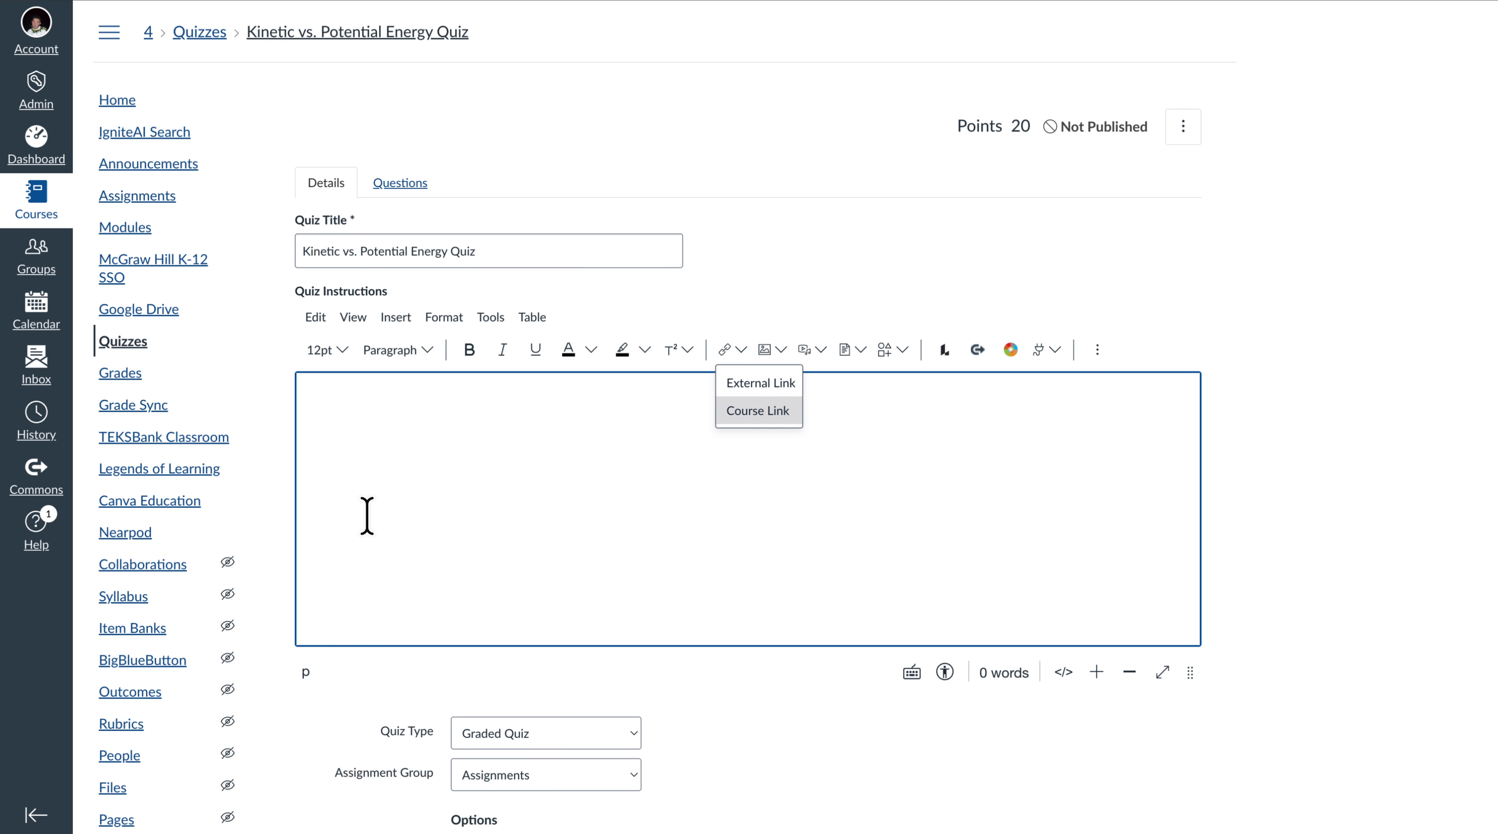
click(781, 350)
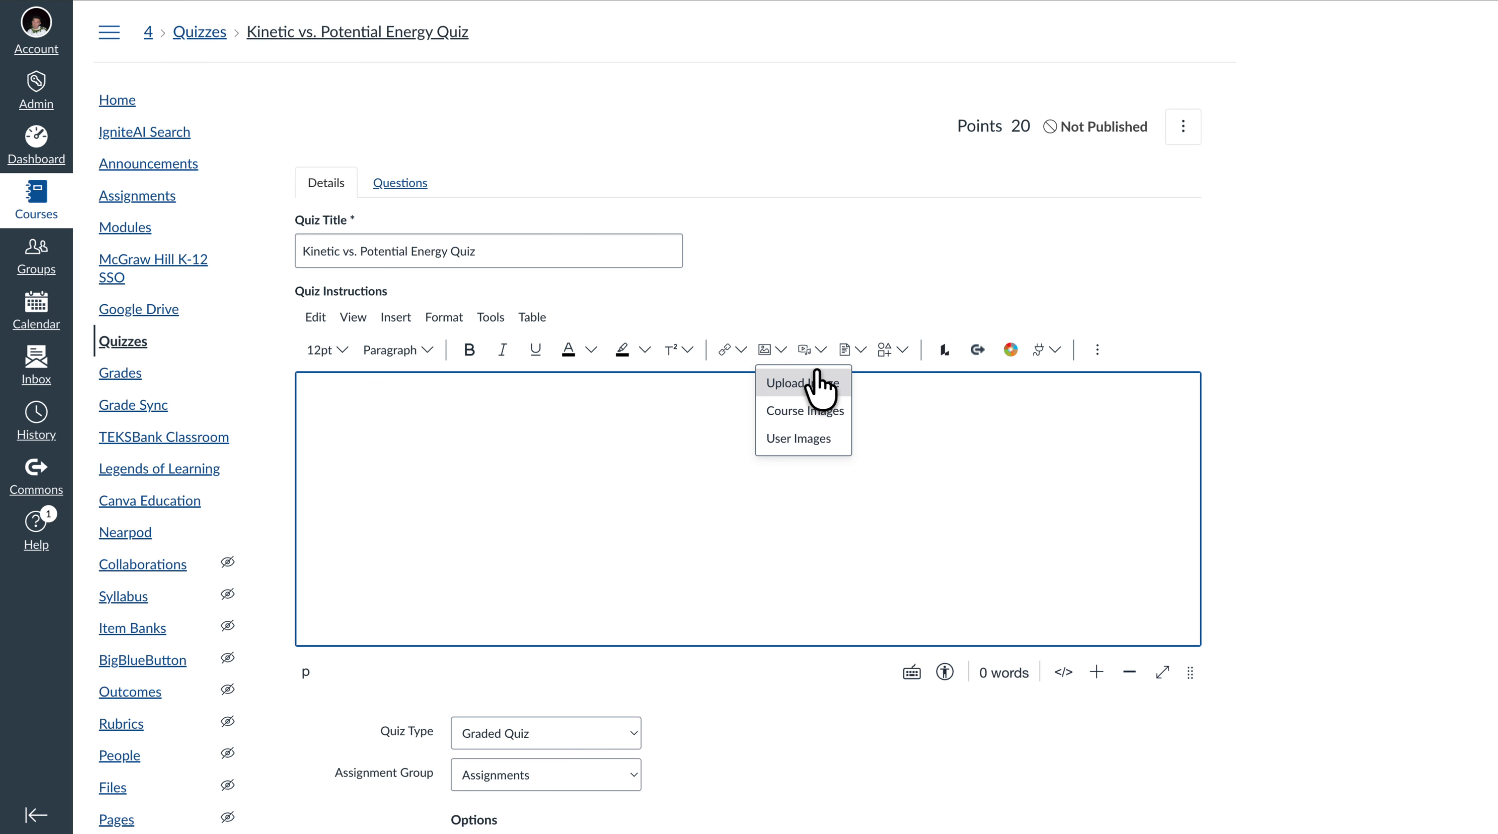
click(809, 383)
click(767, 460)
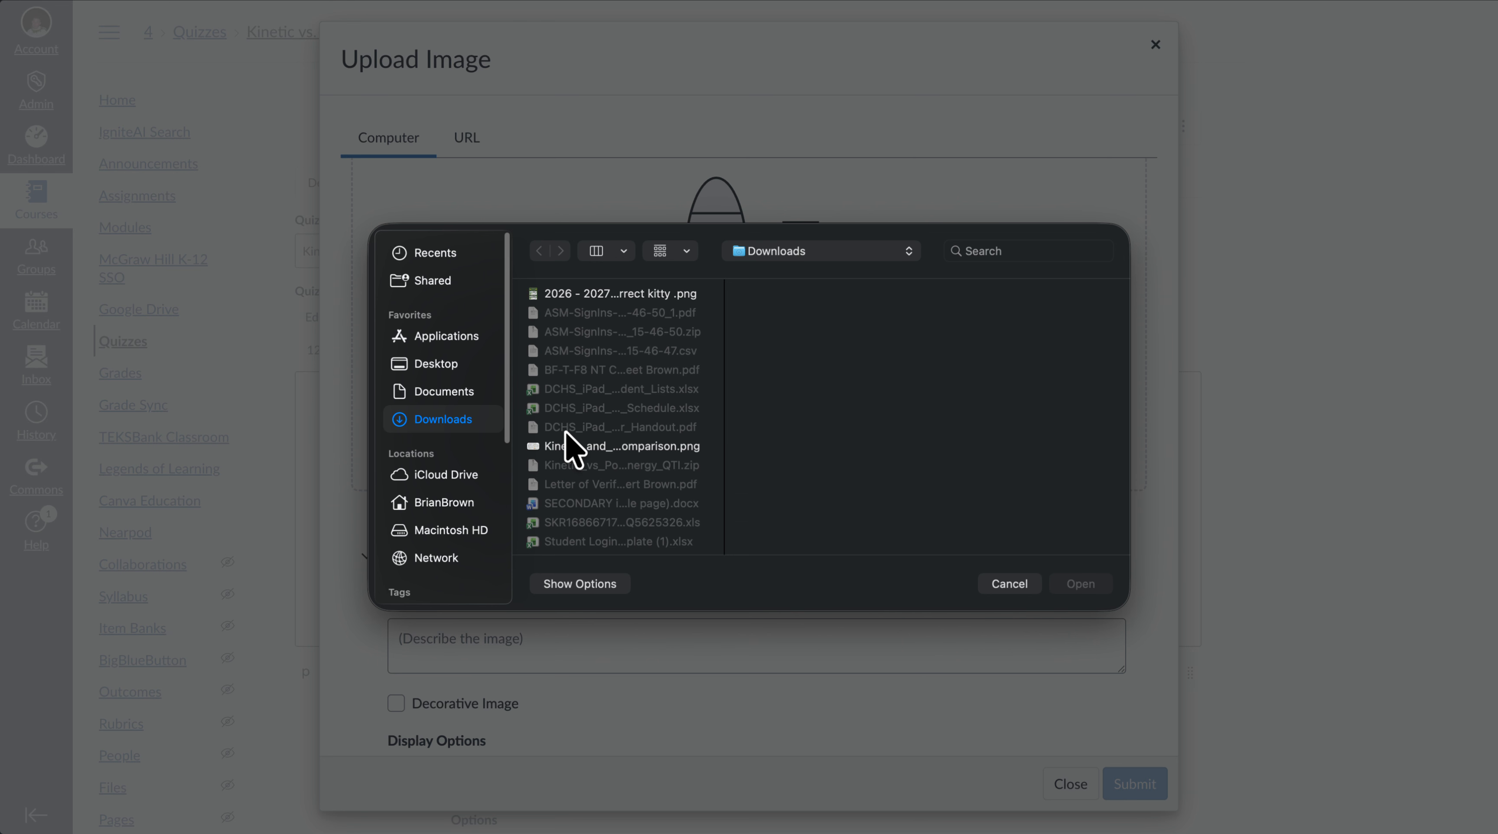
scroll(571, 447, down, 3)
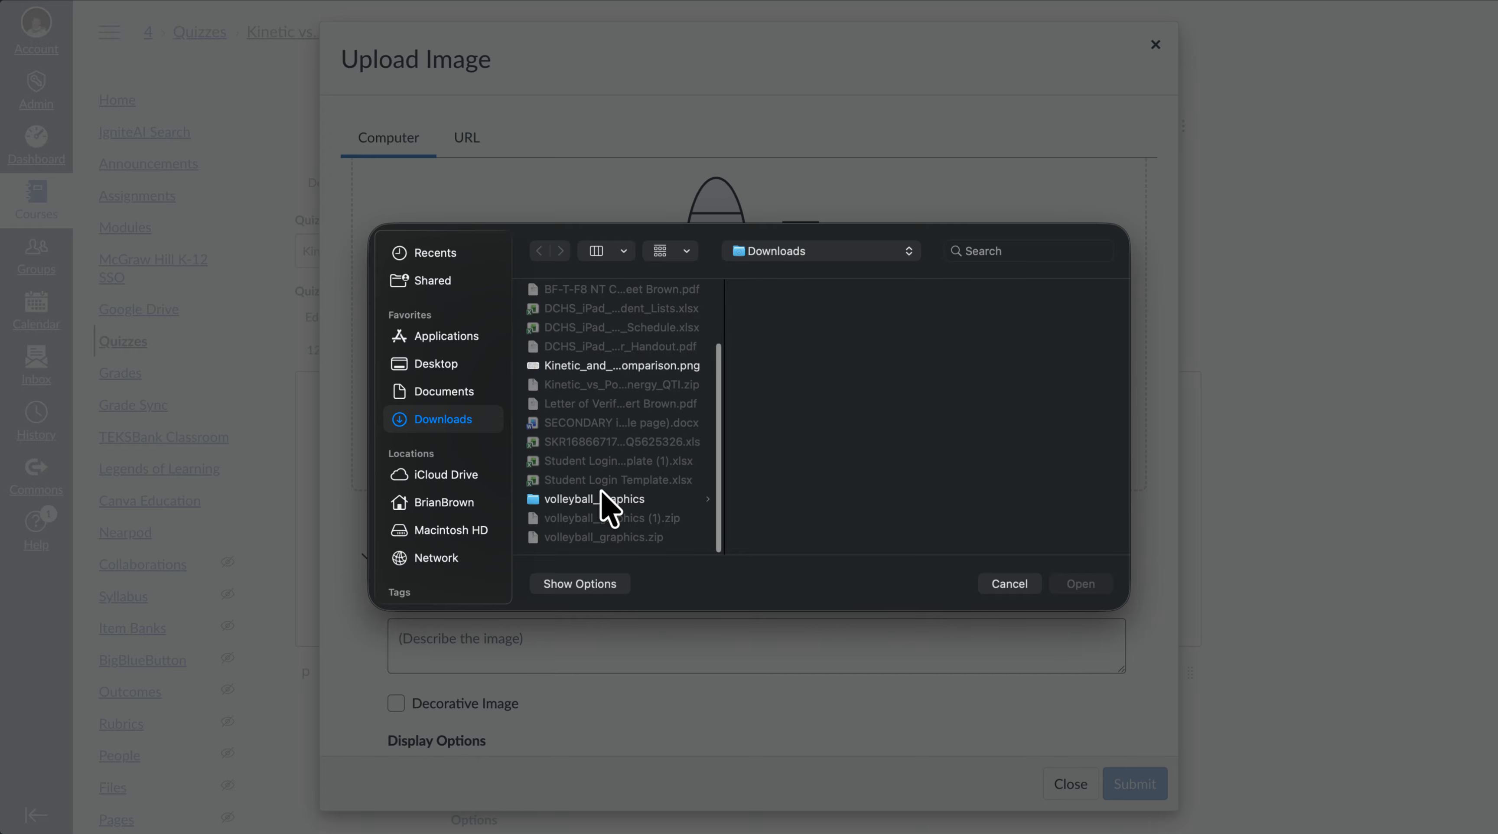
scroll(604, 505, up, 3)
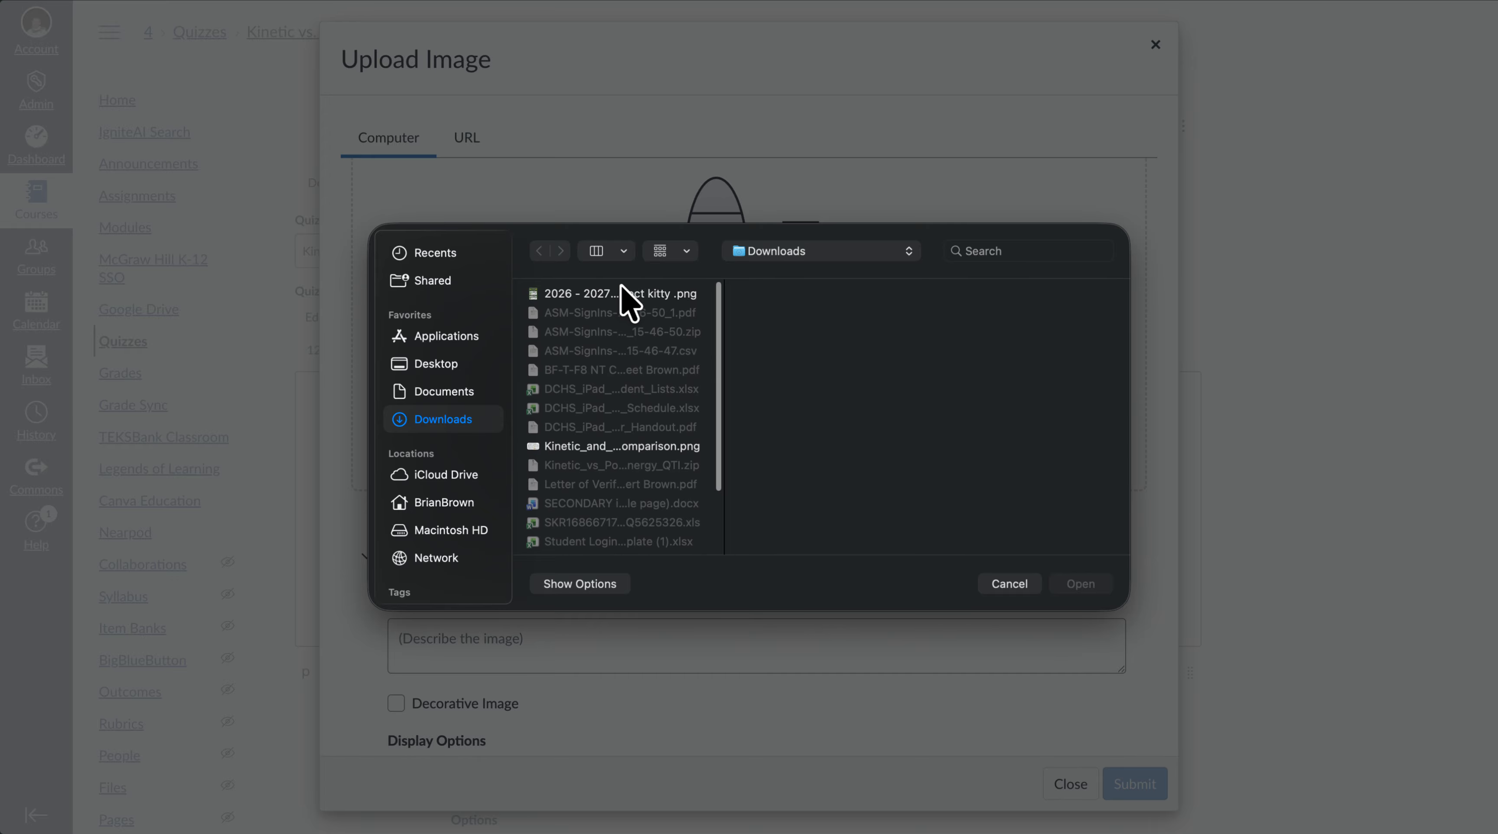
click(623, 294)
click(622, 447)
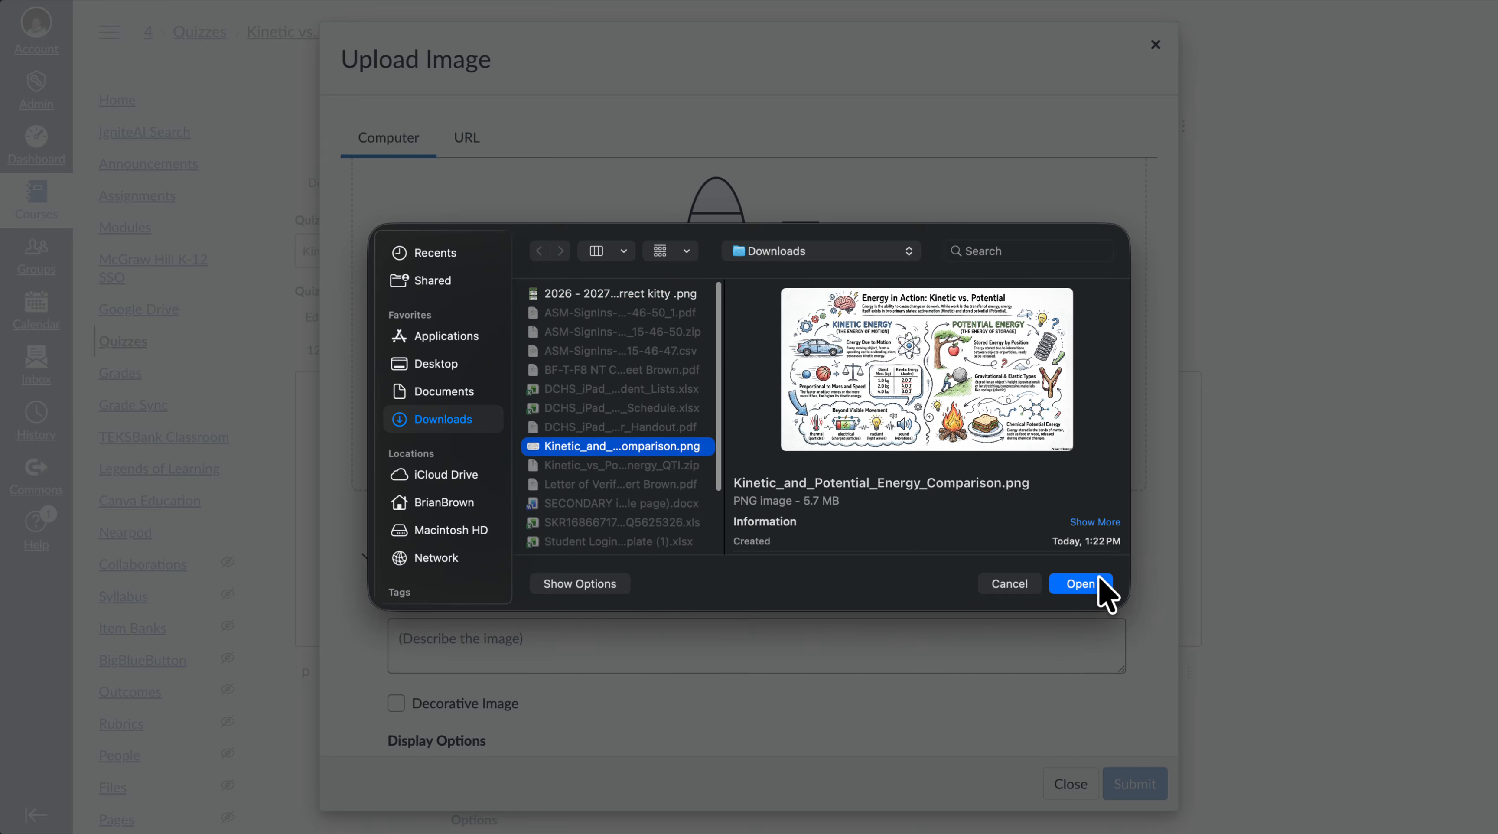
click(1081, 583)
click(1138, 785)
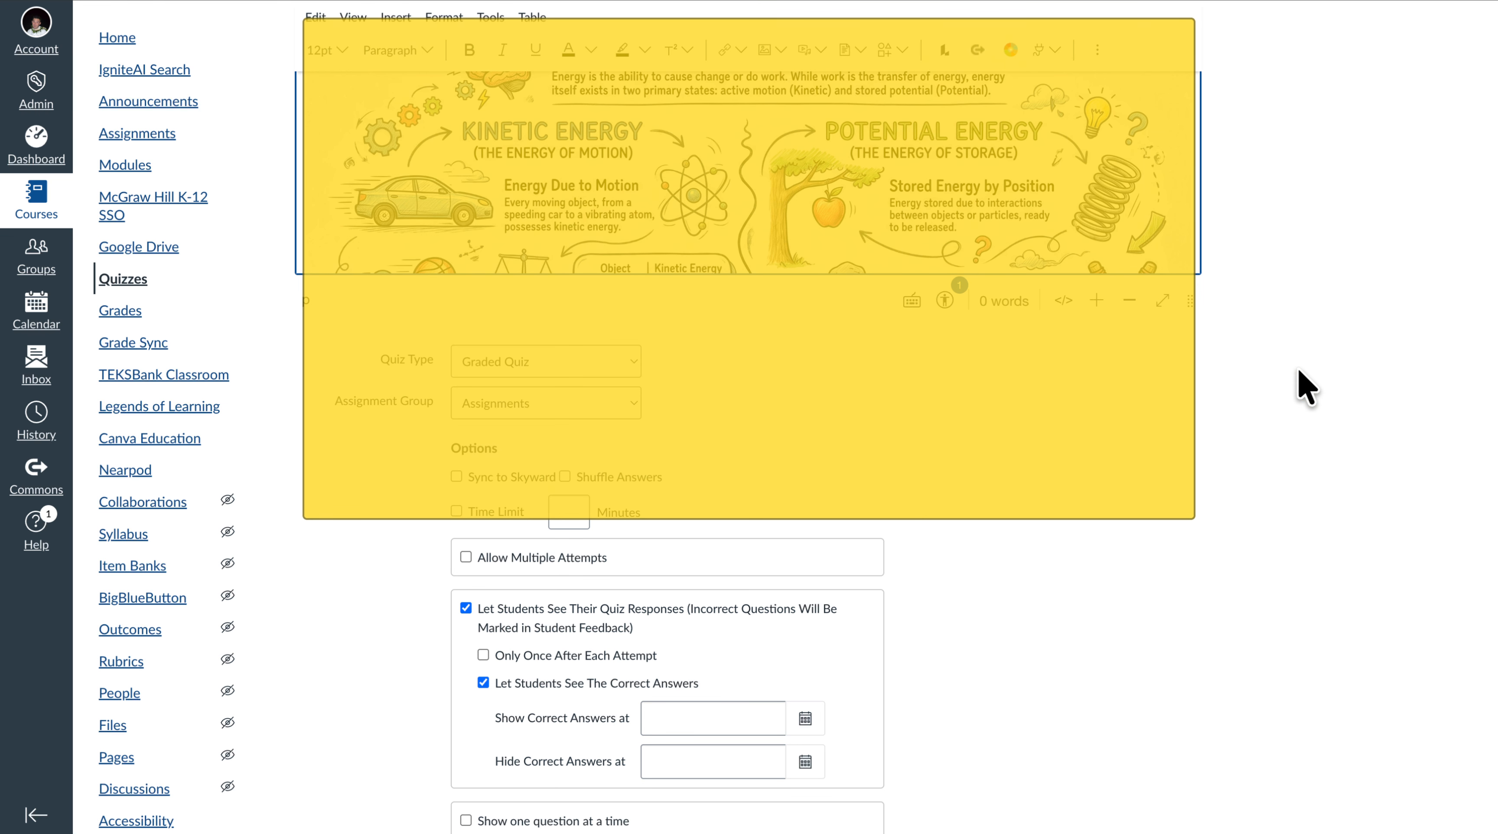
Clear the Shuffle Answers option and save the quiz without publishing it
scroll(1285, 357, up, 3)
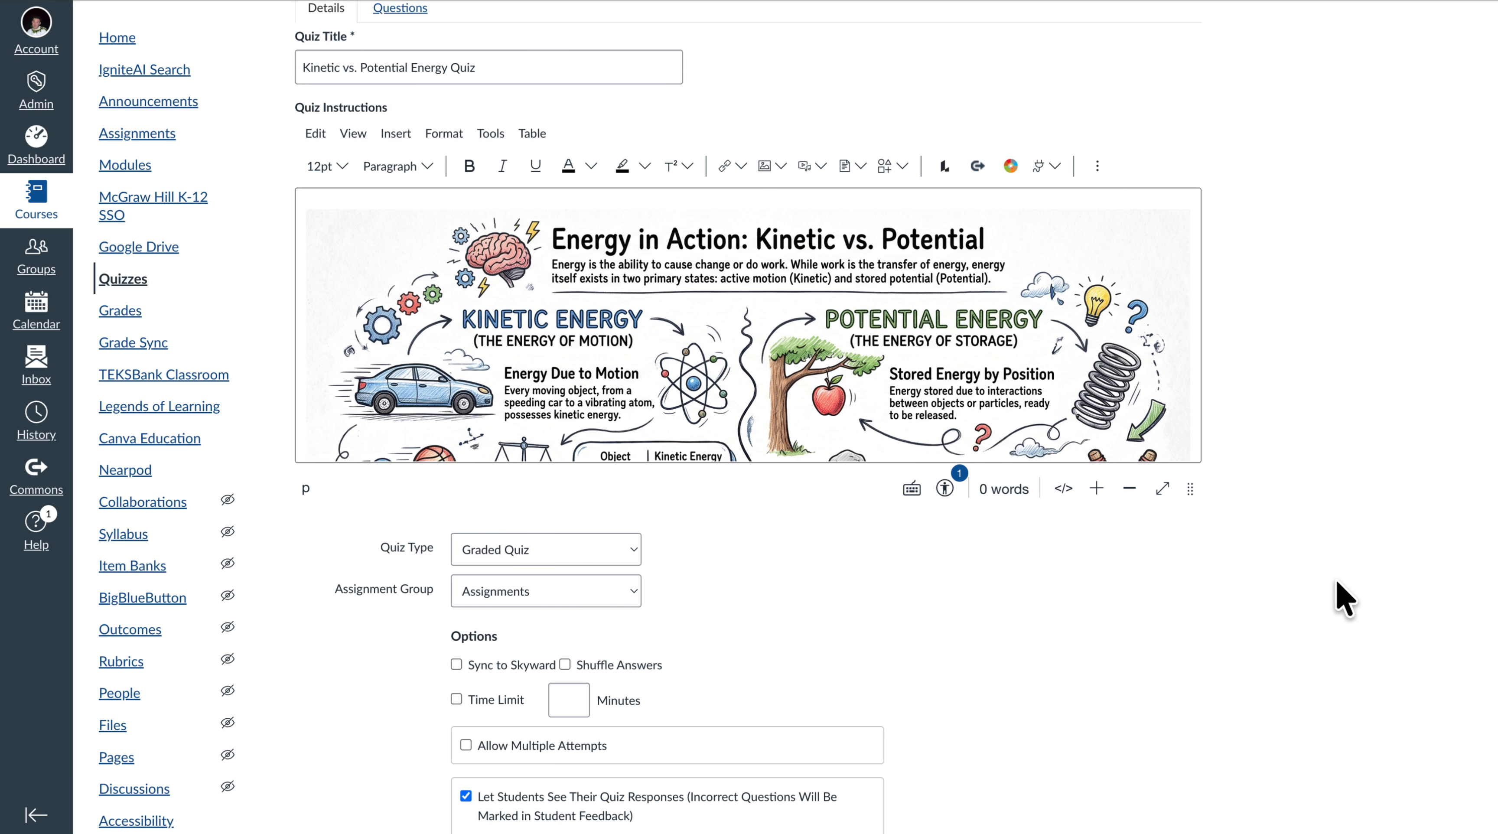
scroll(1062, 771, down, 10)
scroll(1060, 782, up, 10)
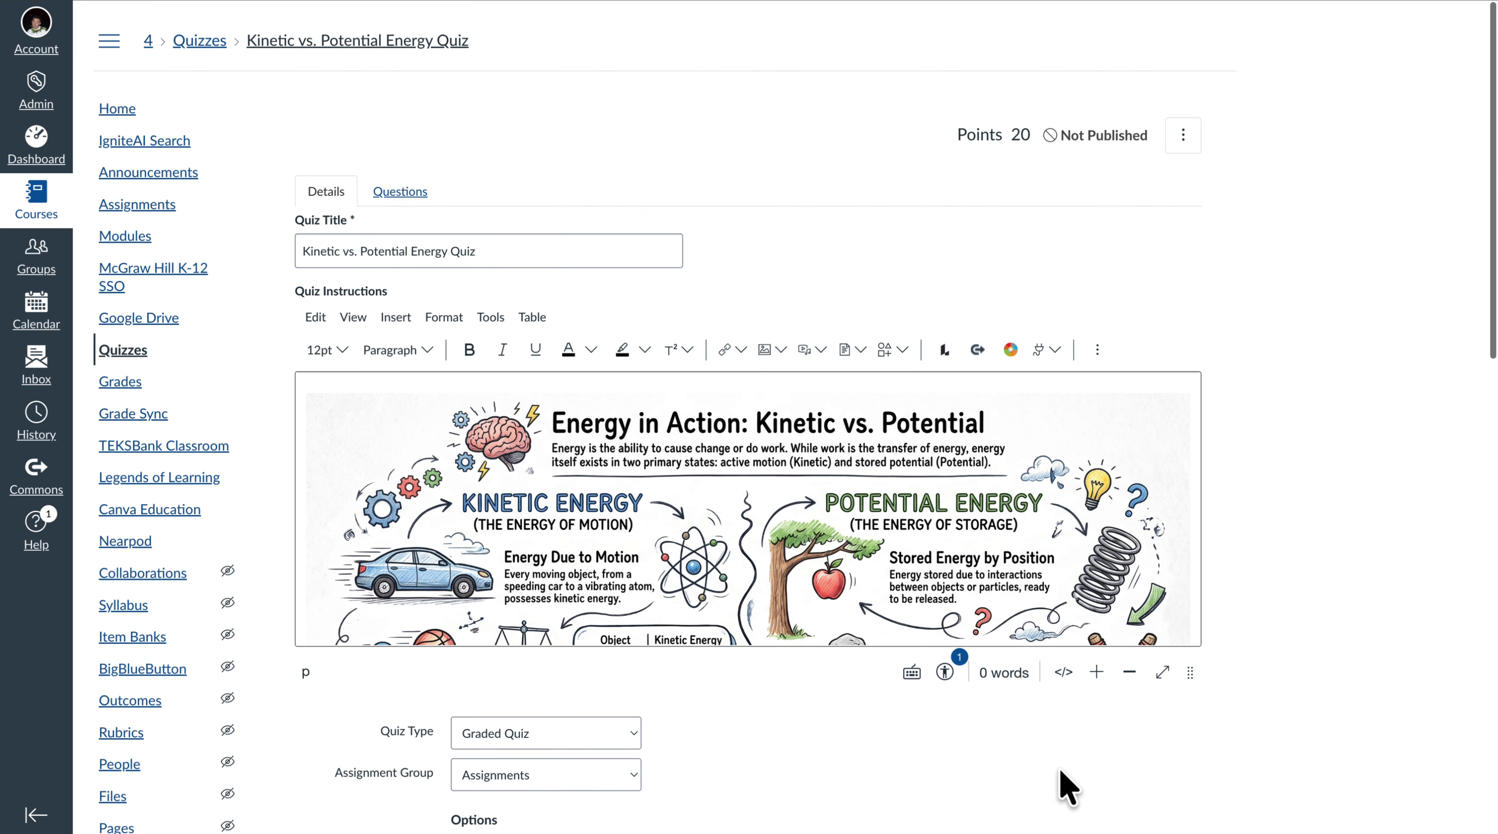
scroll(1060, 782, down, 4)
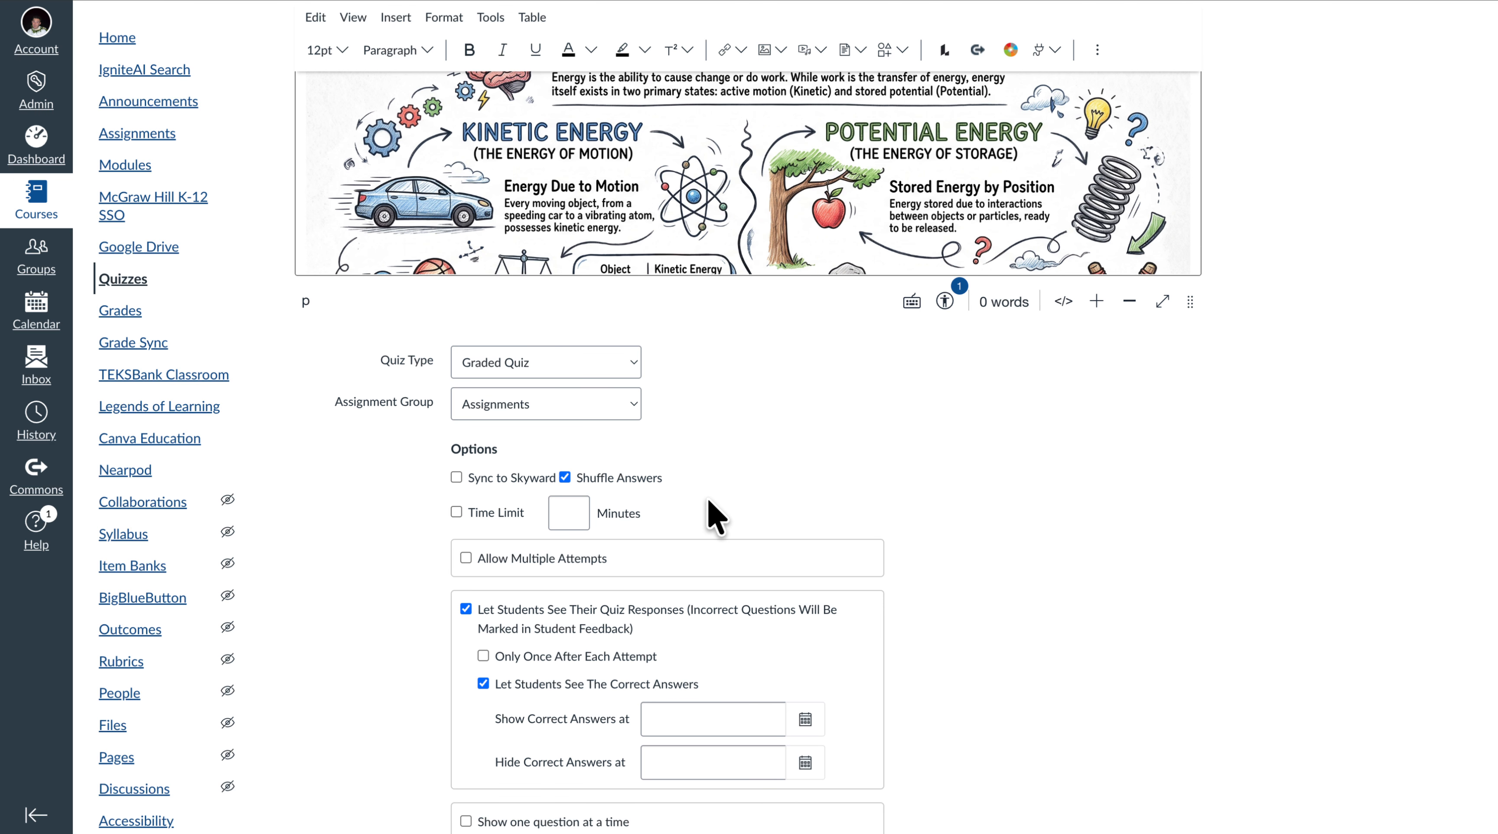
click(564, 477)
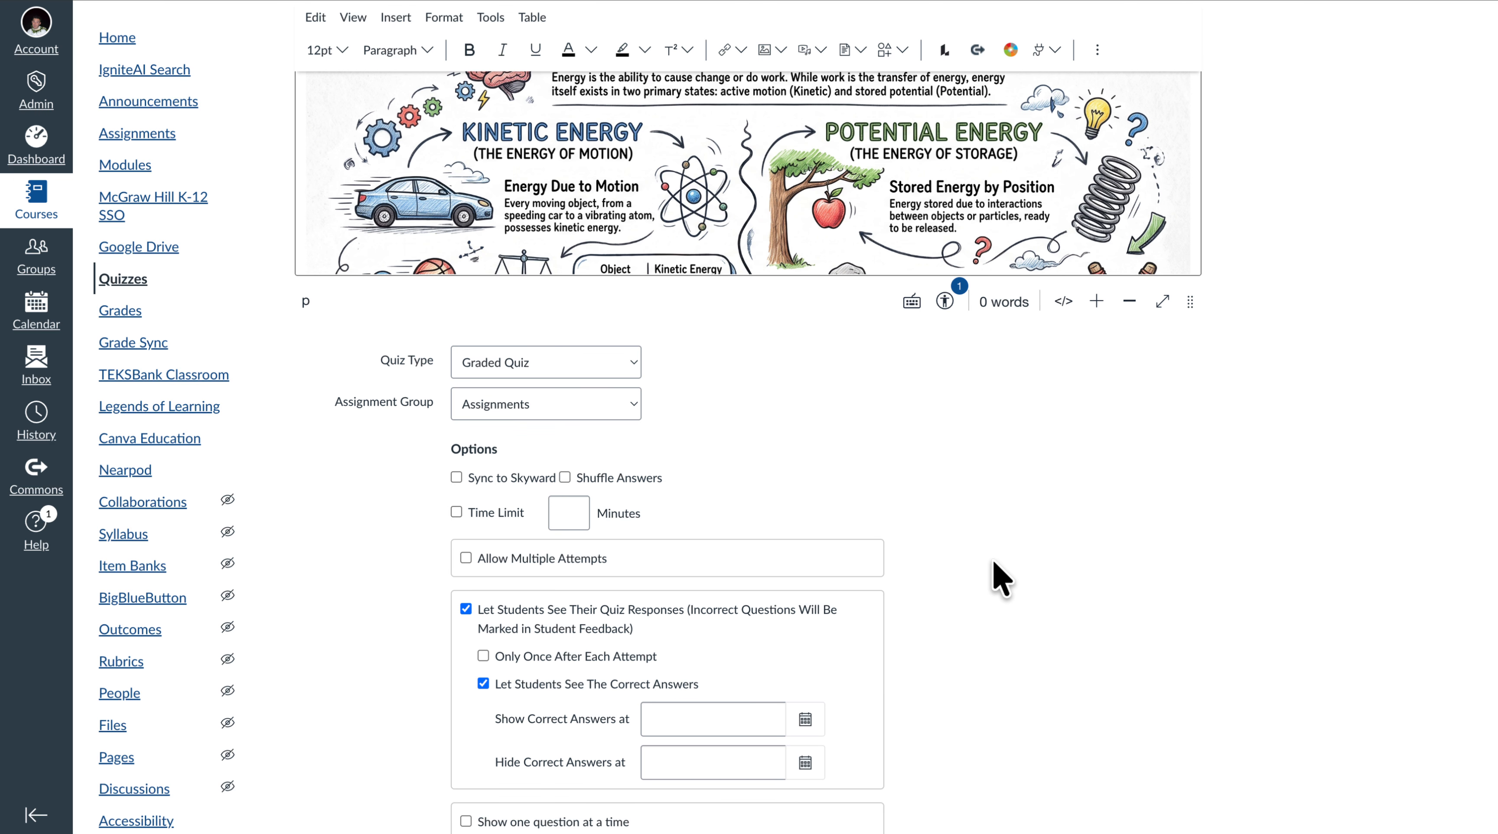
scroll(1000, 578, up, 10)
scroll(992, 561, down, 5)
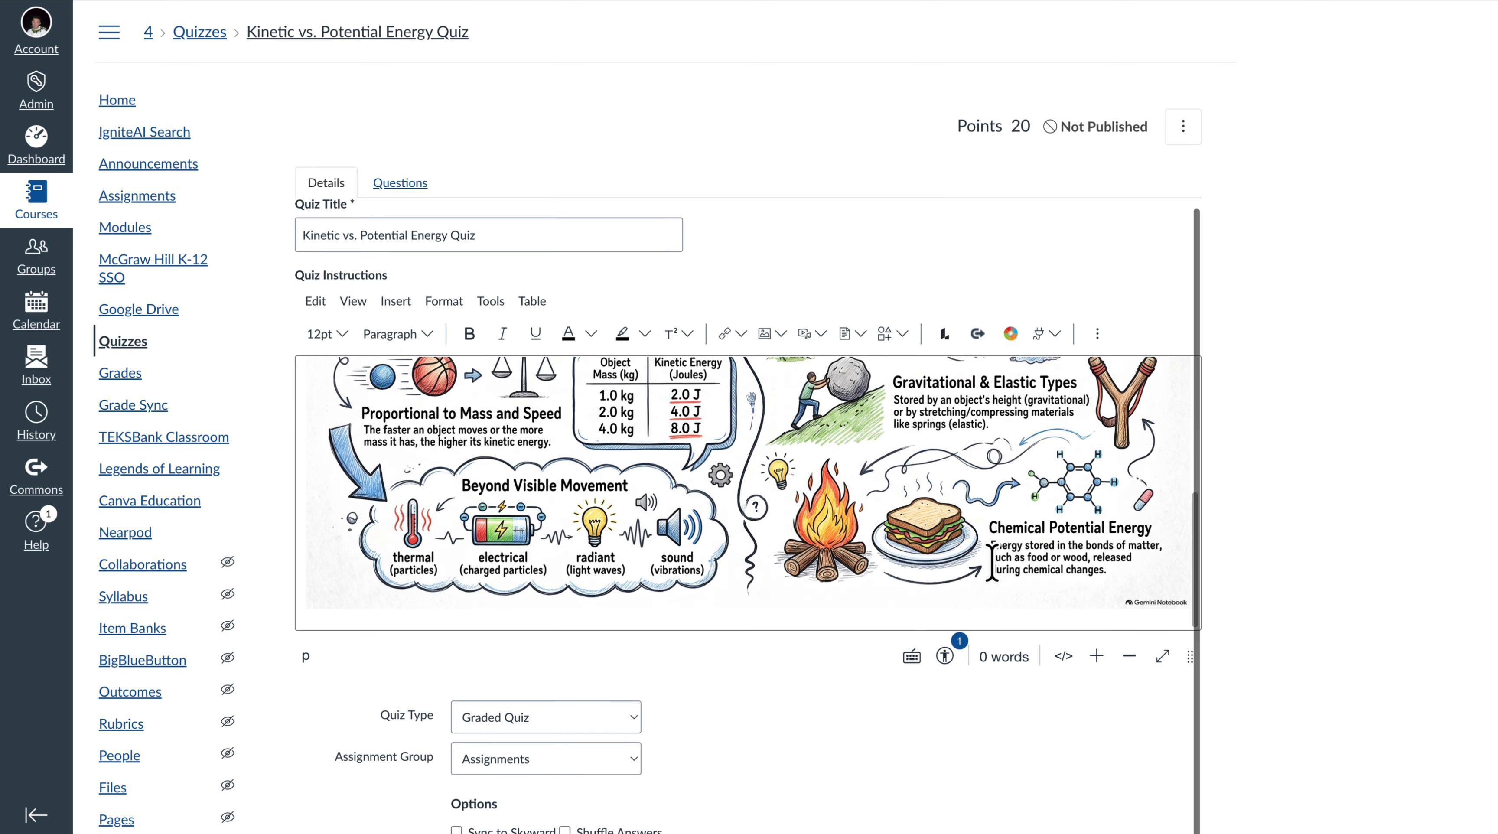
scroll(1104, 612, down, 20)
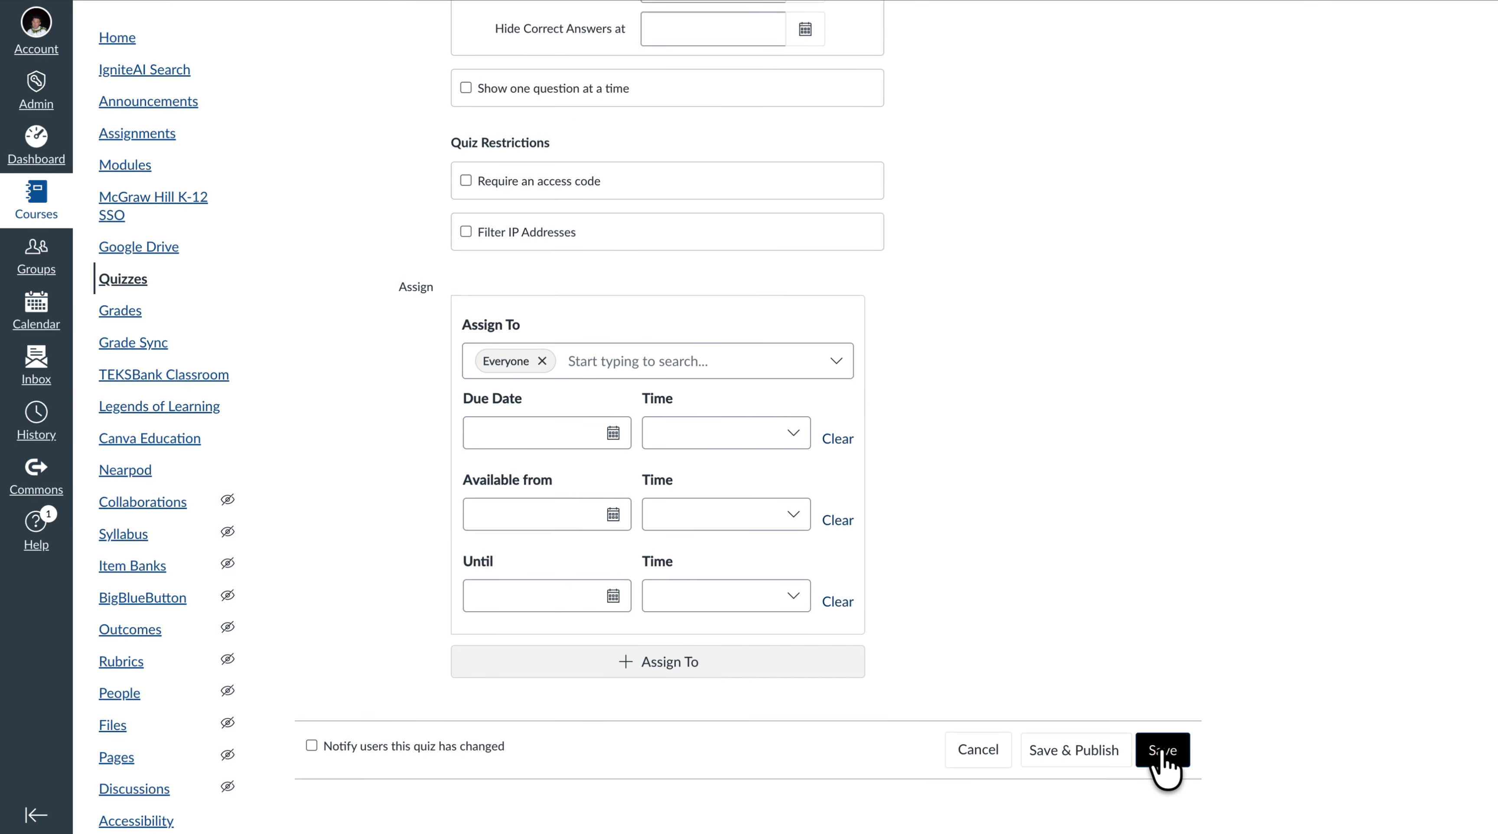
click(1162, 754)
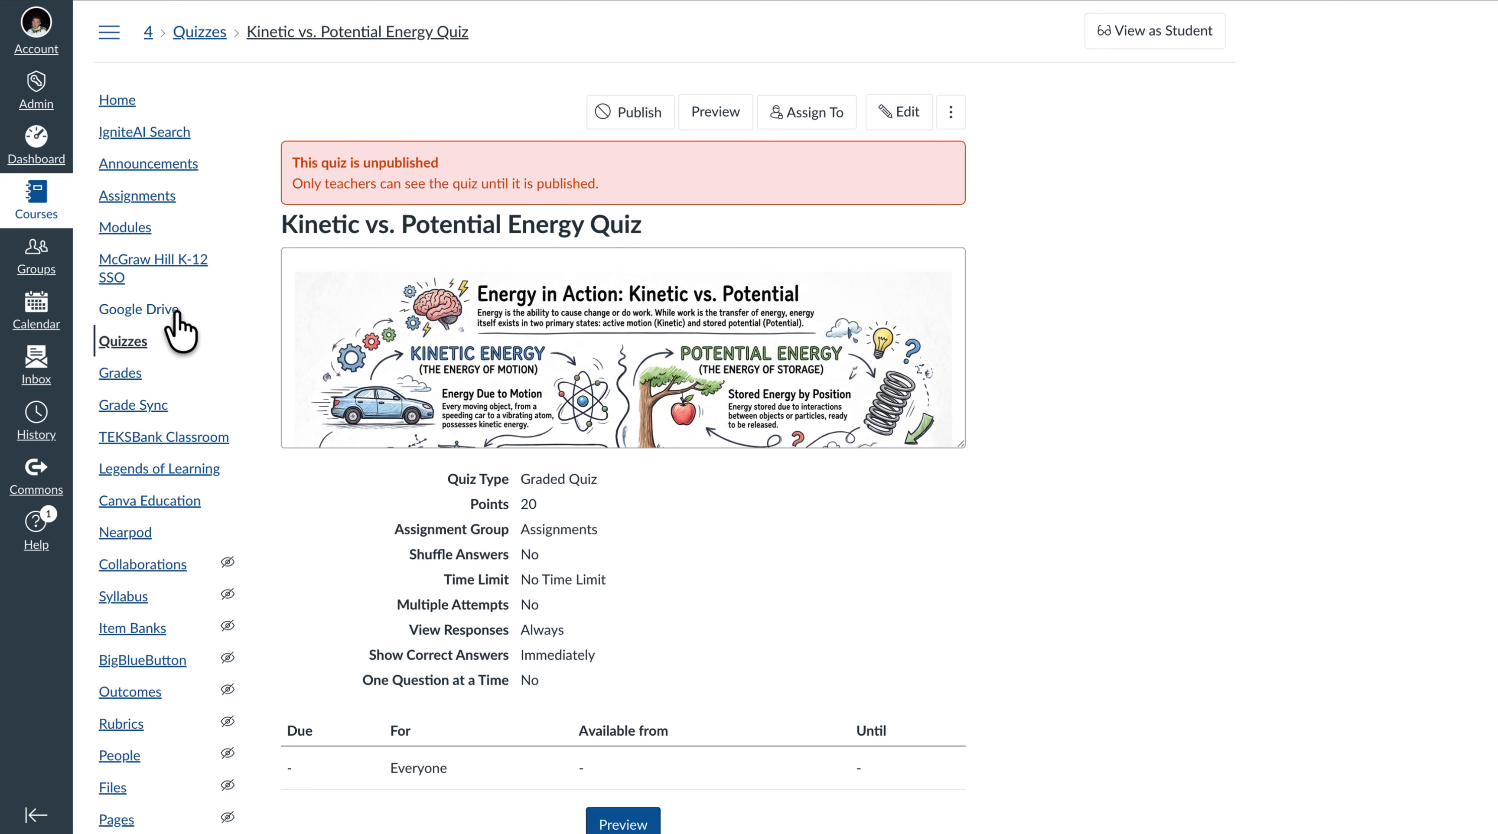
Look up the Kinetic vs. Potential Energy Quiz by searching the course's quizzes for "kinet" and return to the quiz list
click(145, 340)
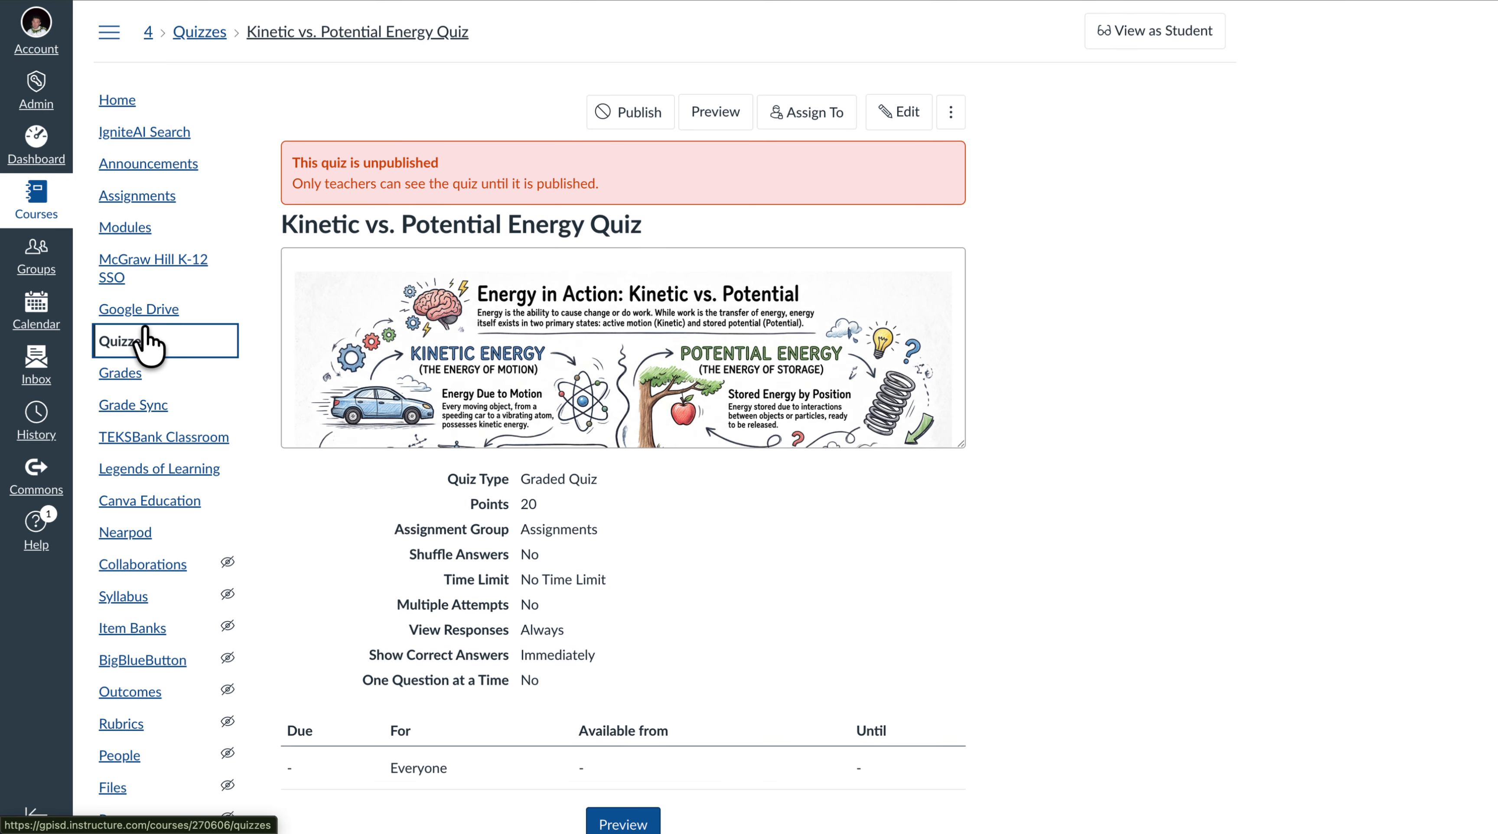
click(355, 112)
text(kinet)
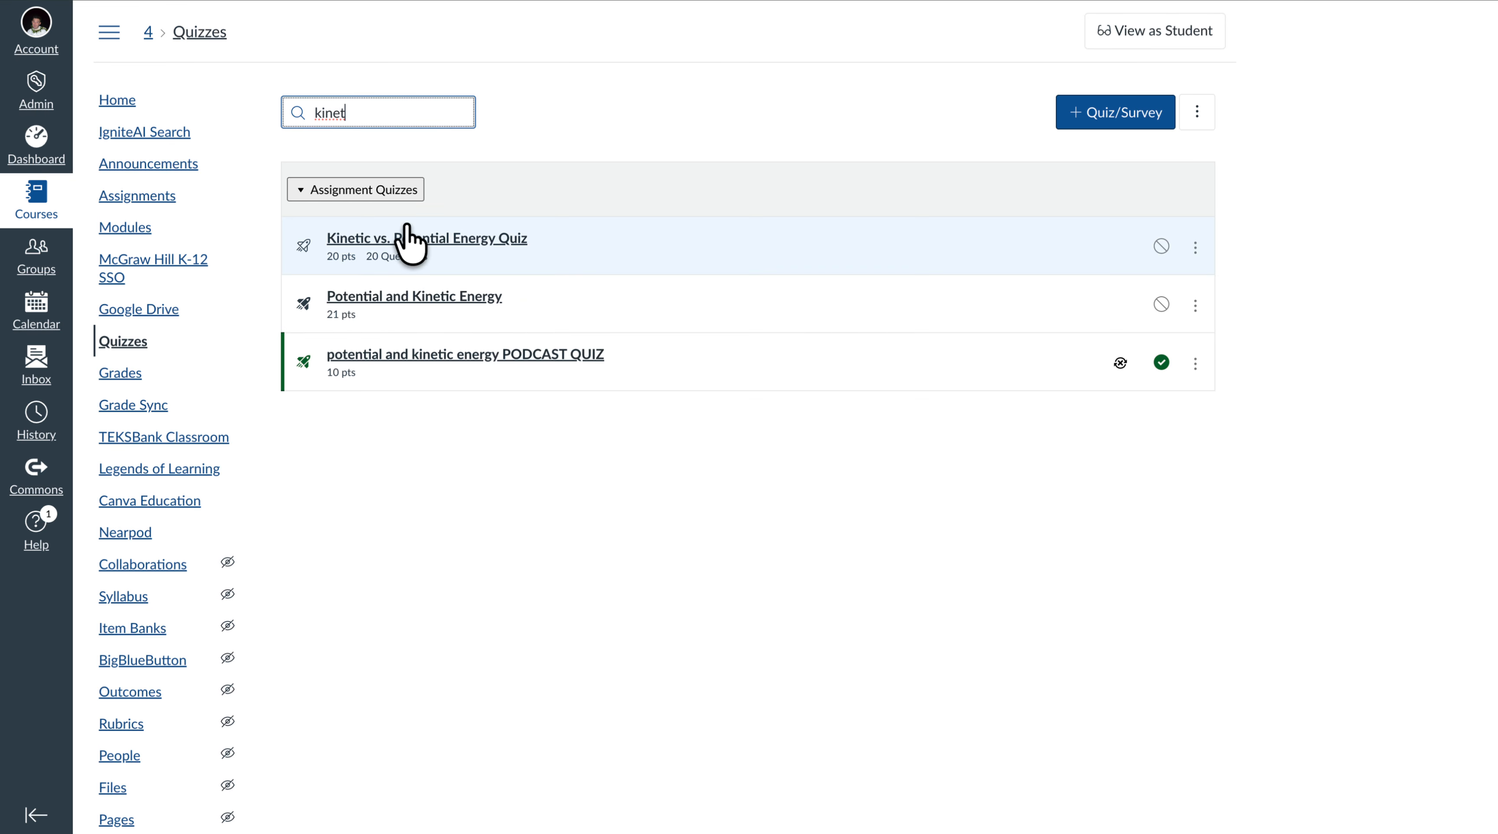
click(441, 240)
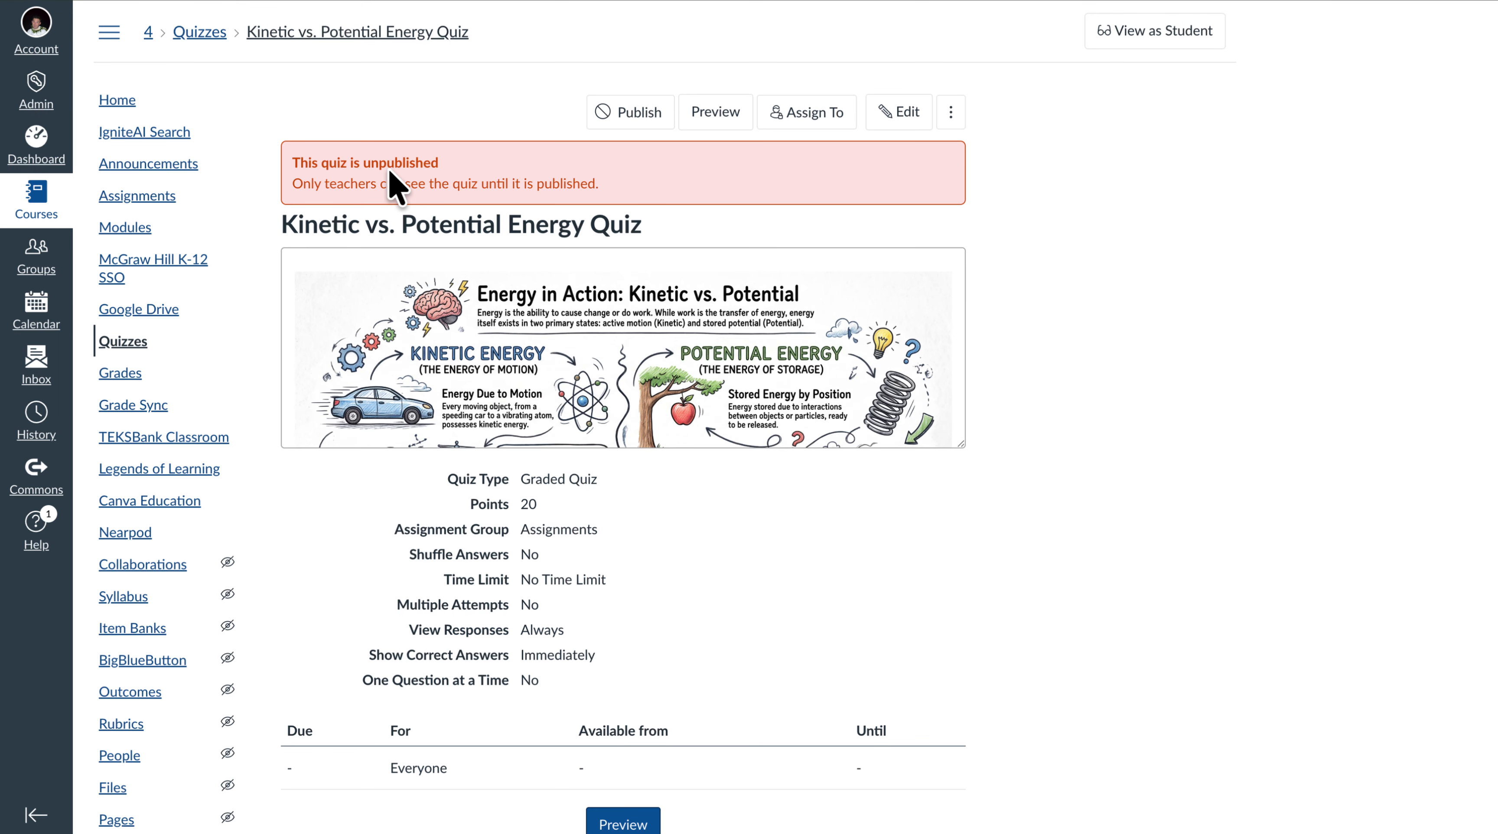
key(alt+Left)
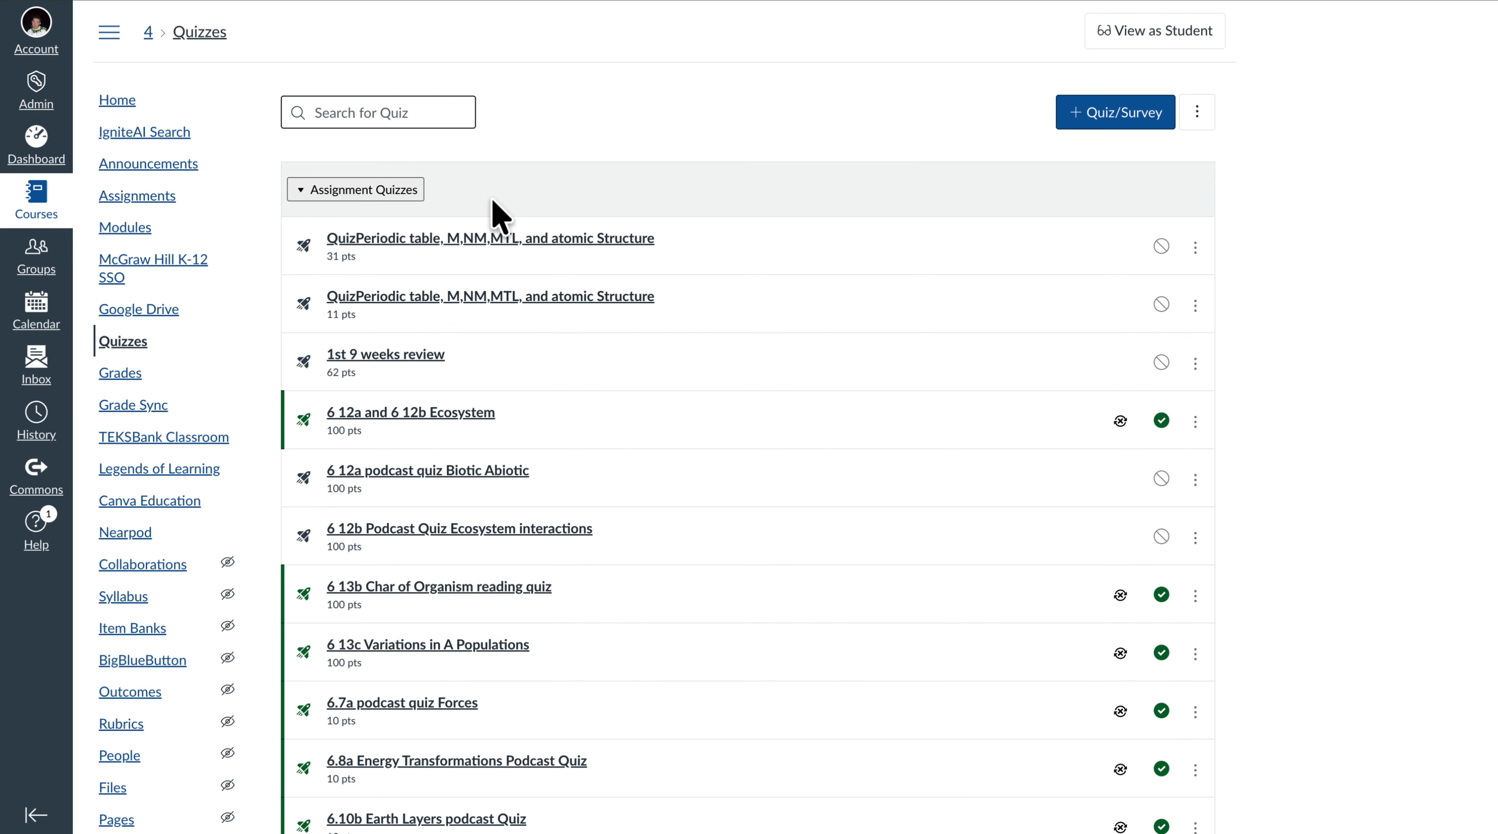
Filter the quiz list by "kinet" and migrate the 20-question Kinetic vs. Potential Energy Quiz to New Quizzes
click(461, 114)
text(kinet)
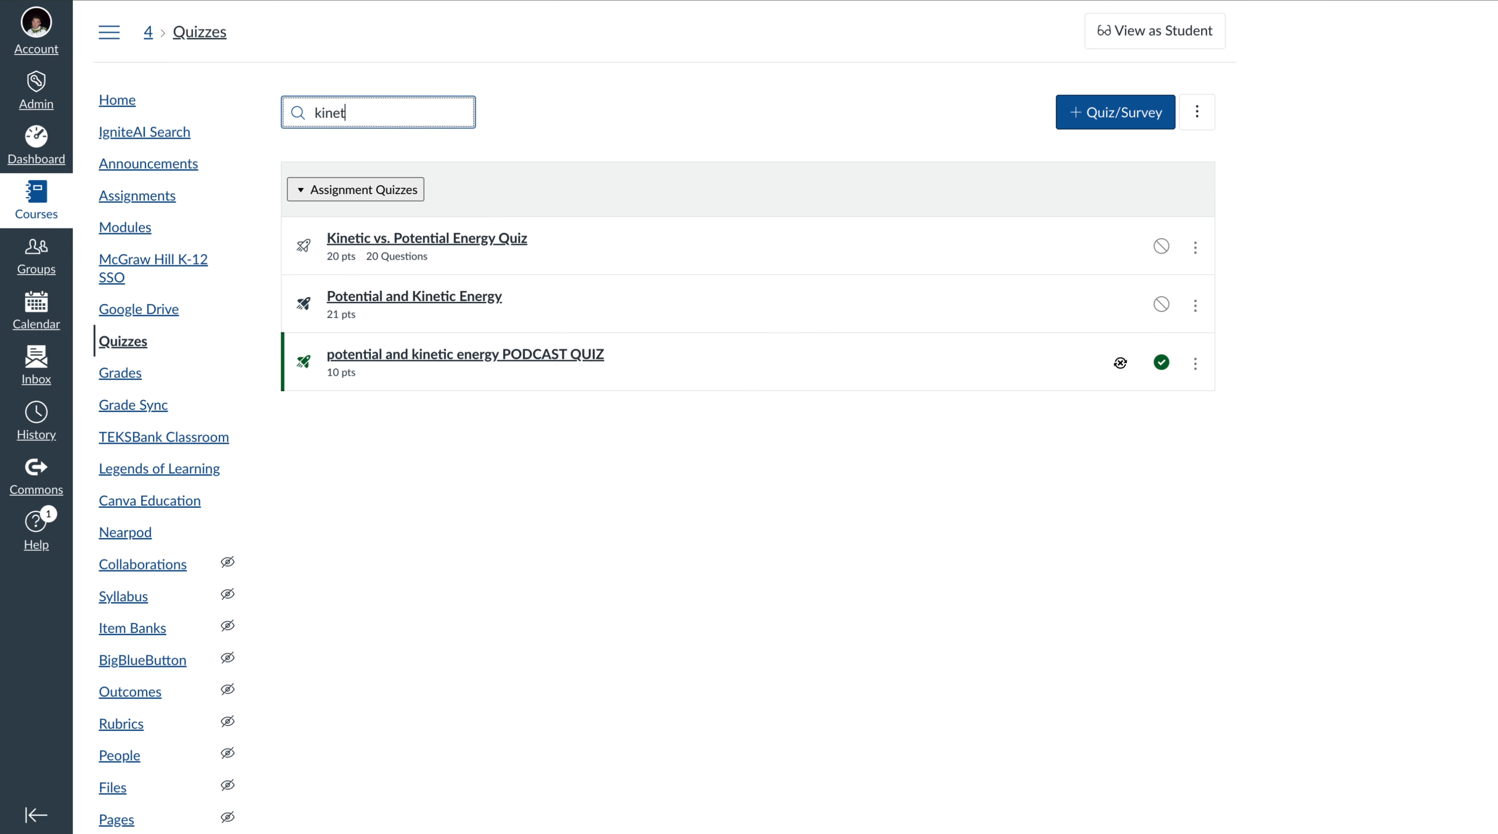
click(1195, 247)
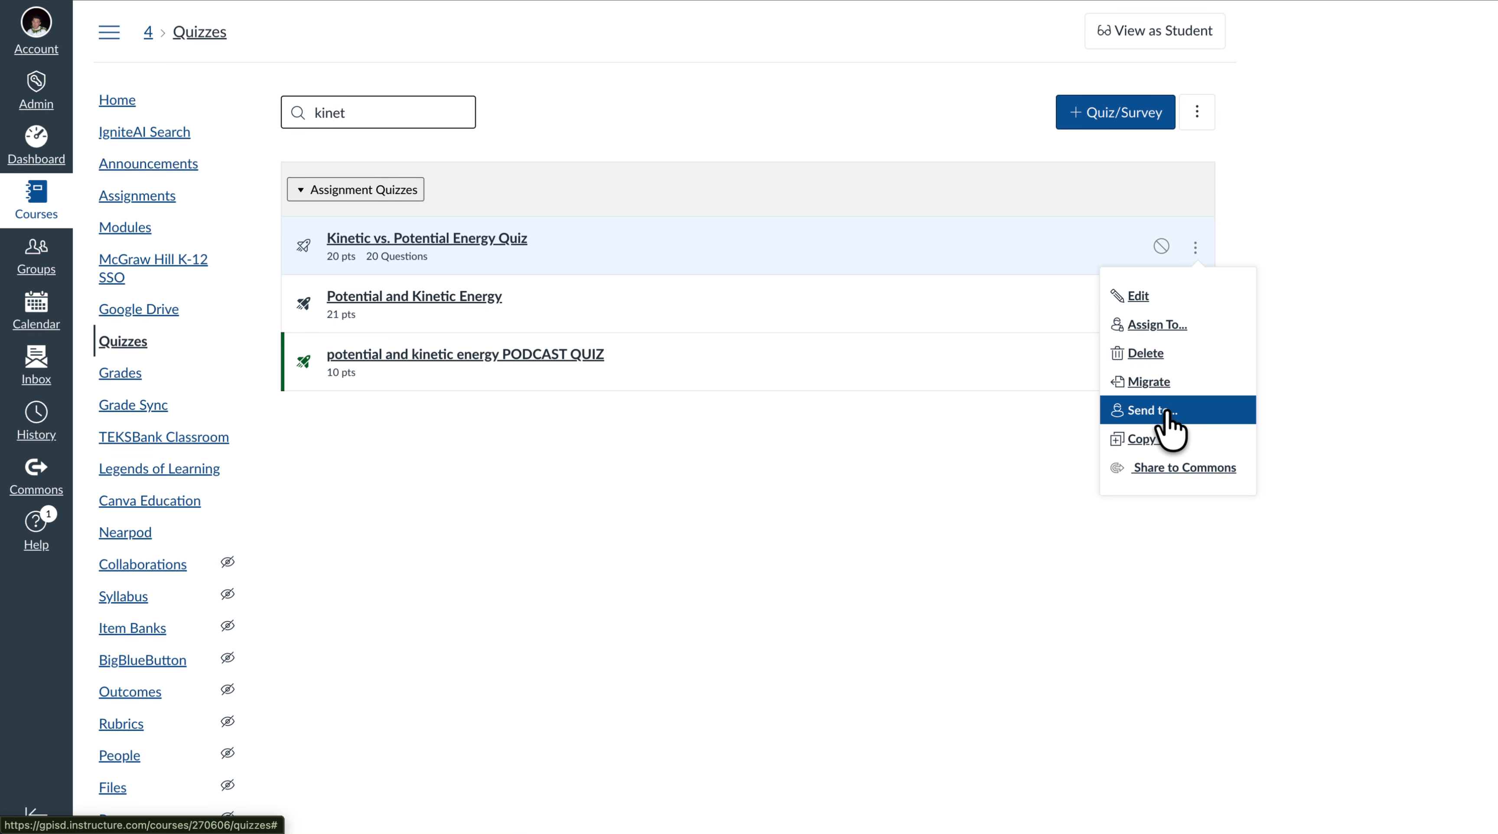
click(1168, 384)
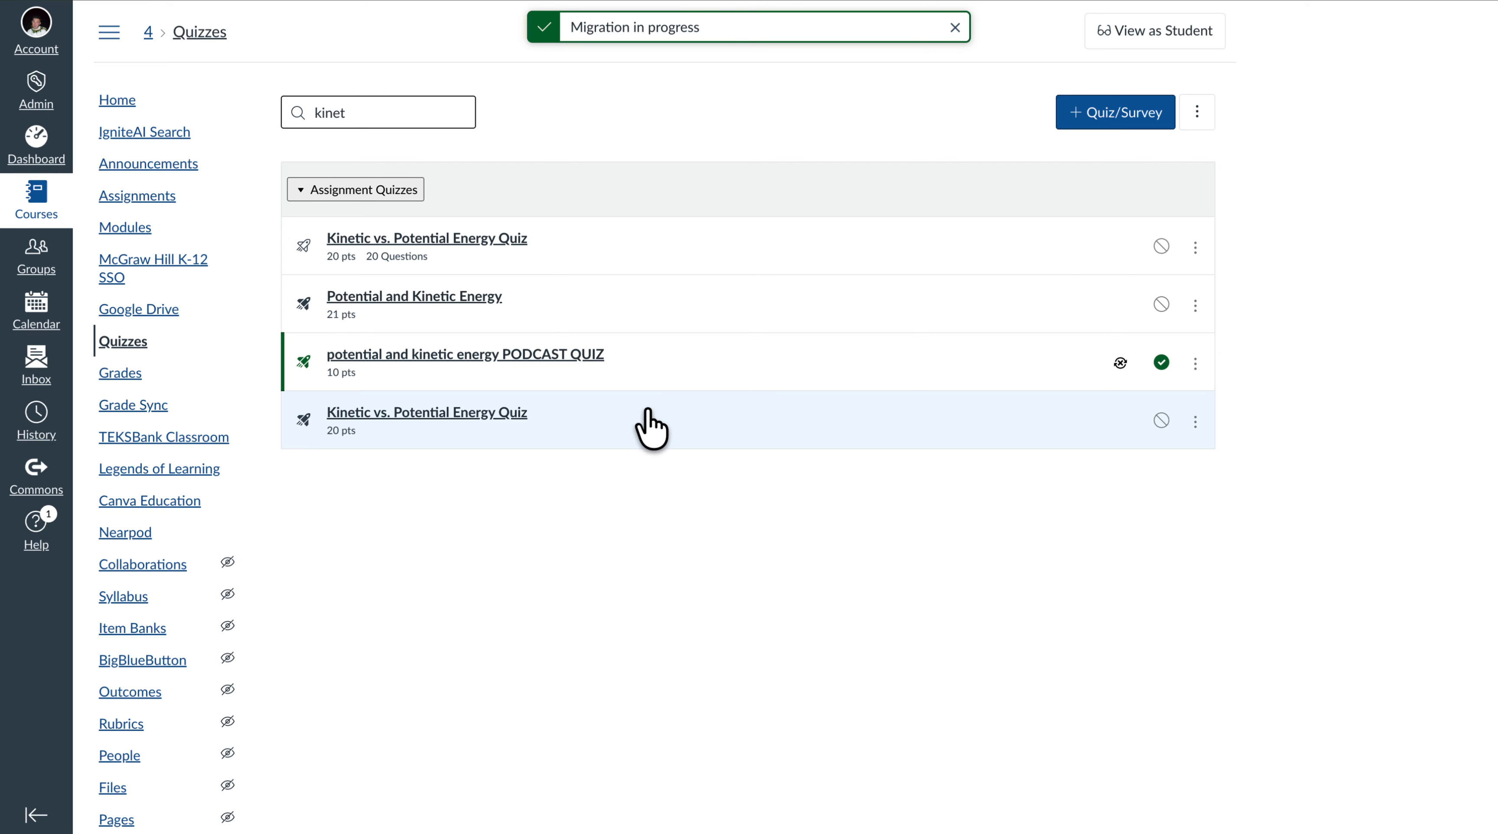
Open the migrated Kinetic vs. Potential Energy Quiz in the quiz builder and check its infographic instructions and first question
click(482, 412)
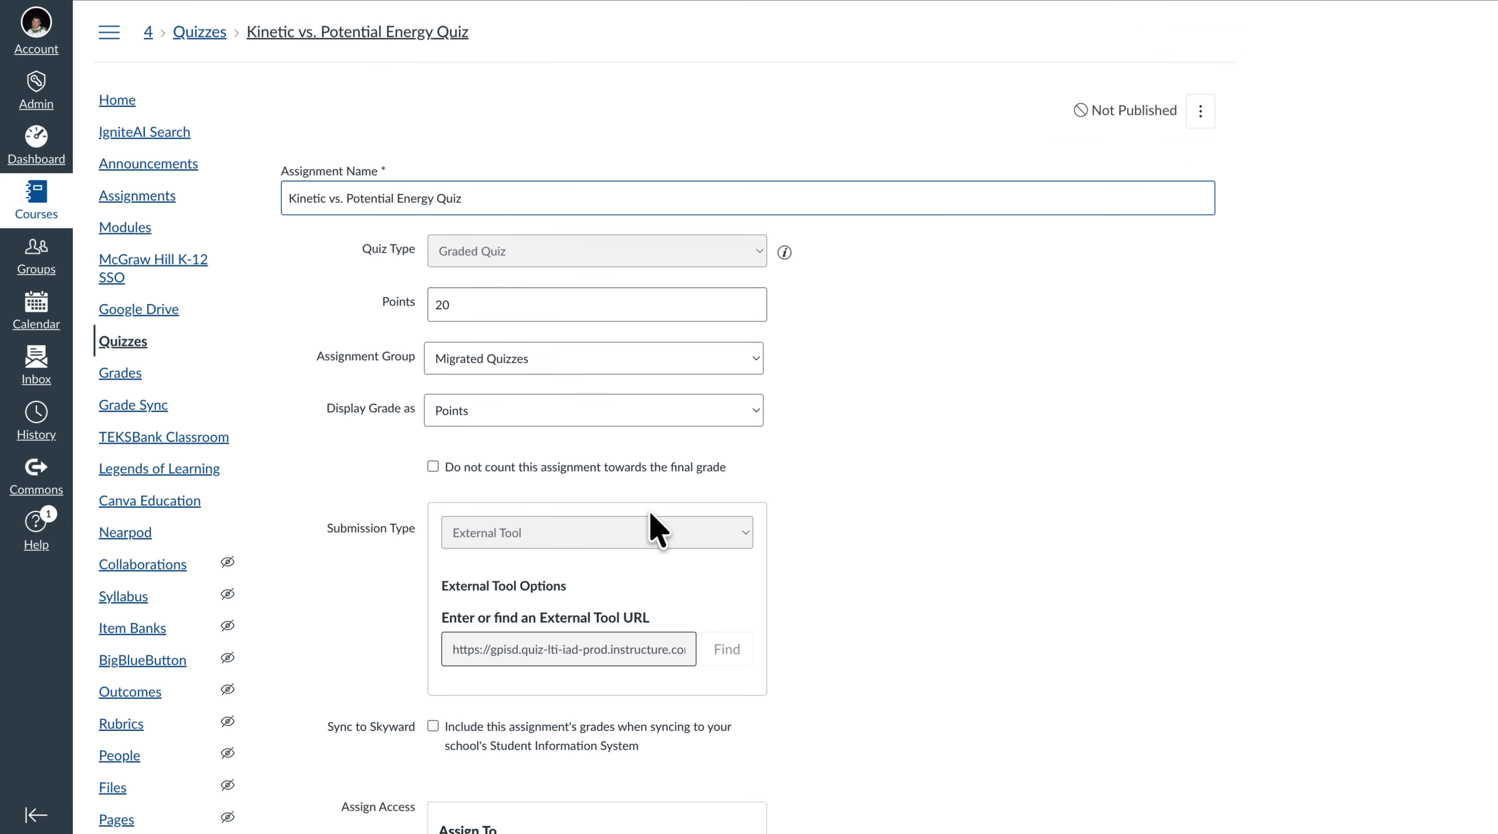
scroll(997, 543, down, 10)
scroll(997, 543, up, 10)
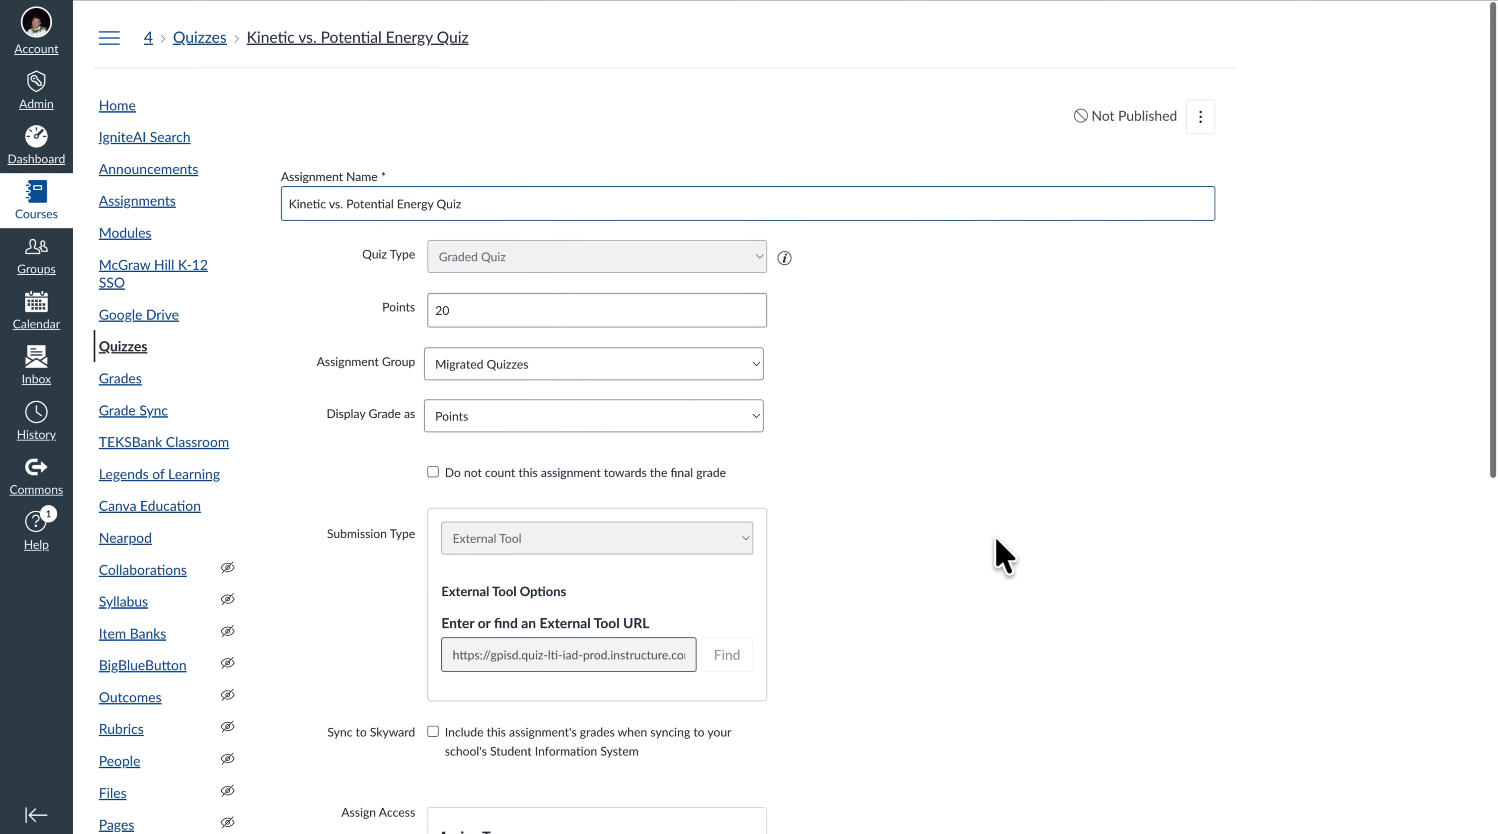
scroll(1003, 558, down, 10)
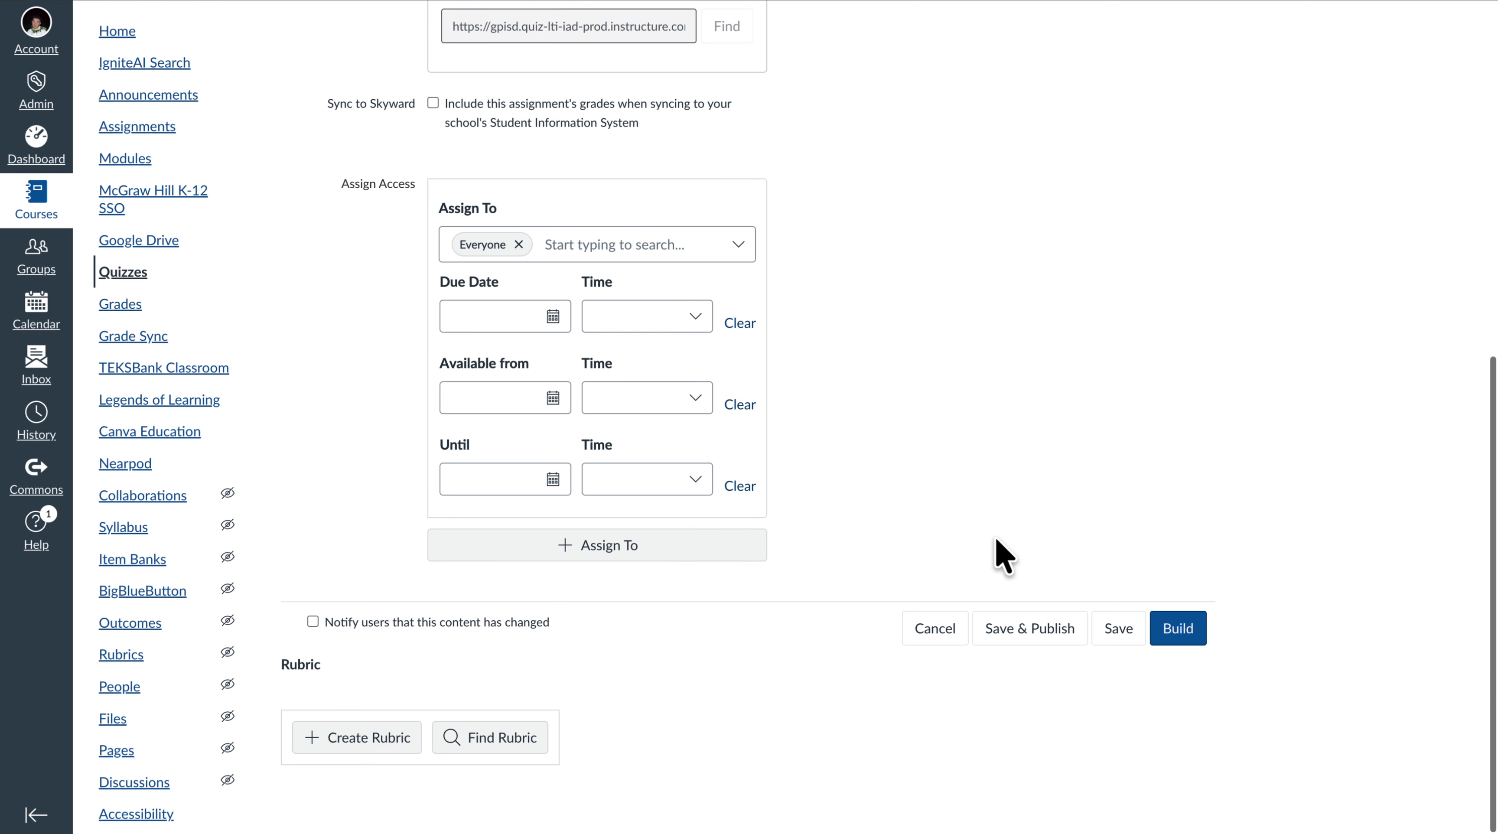
click(1185, 635)
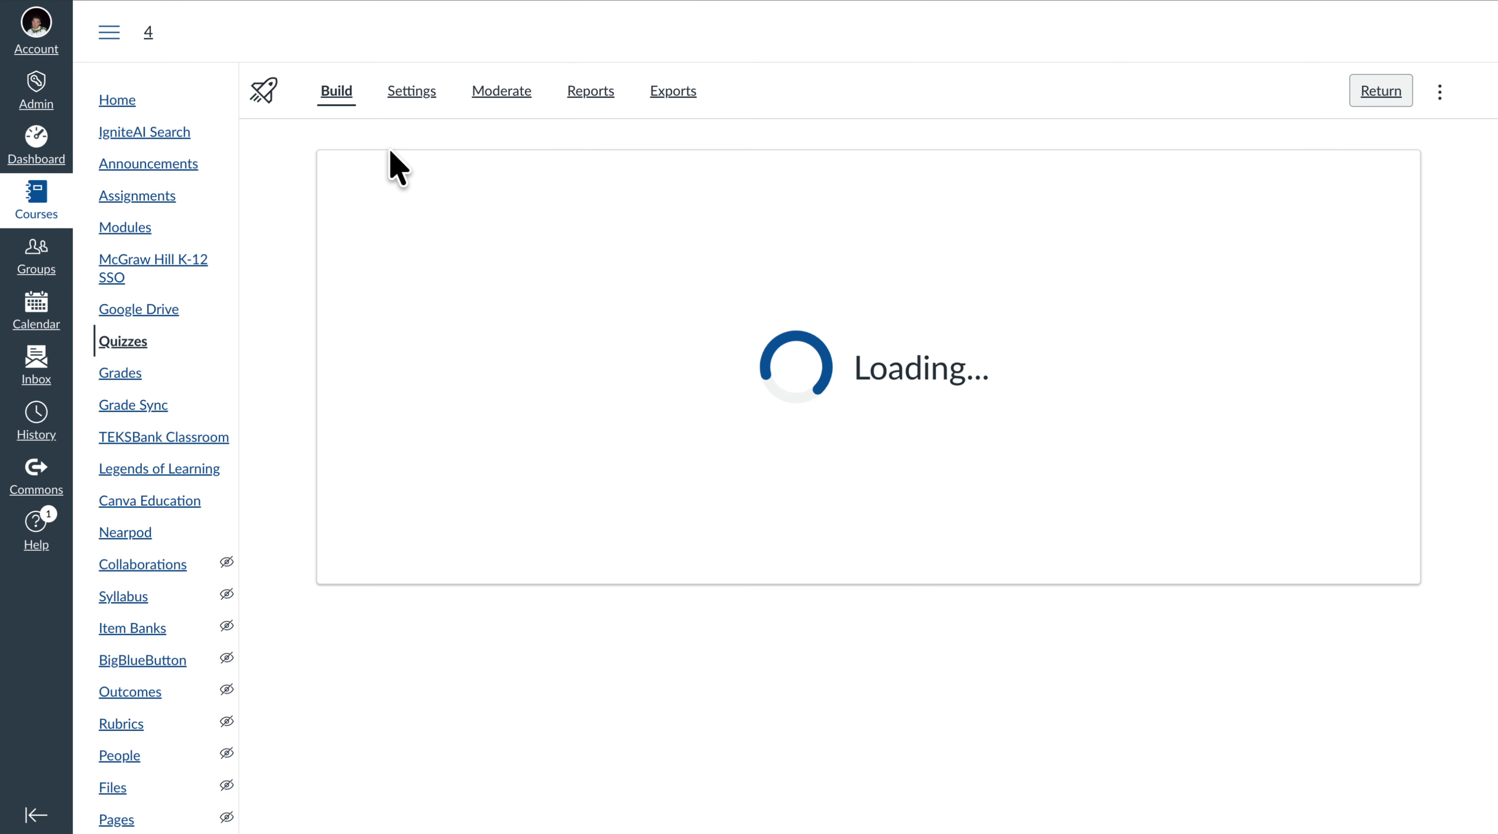
scroll(729, 455, down, 10)
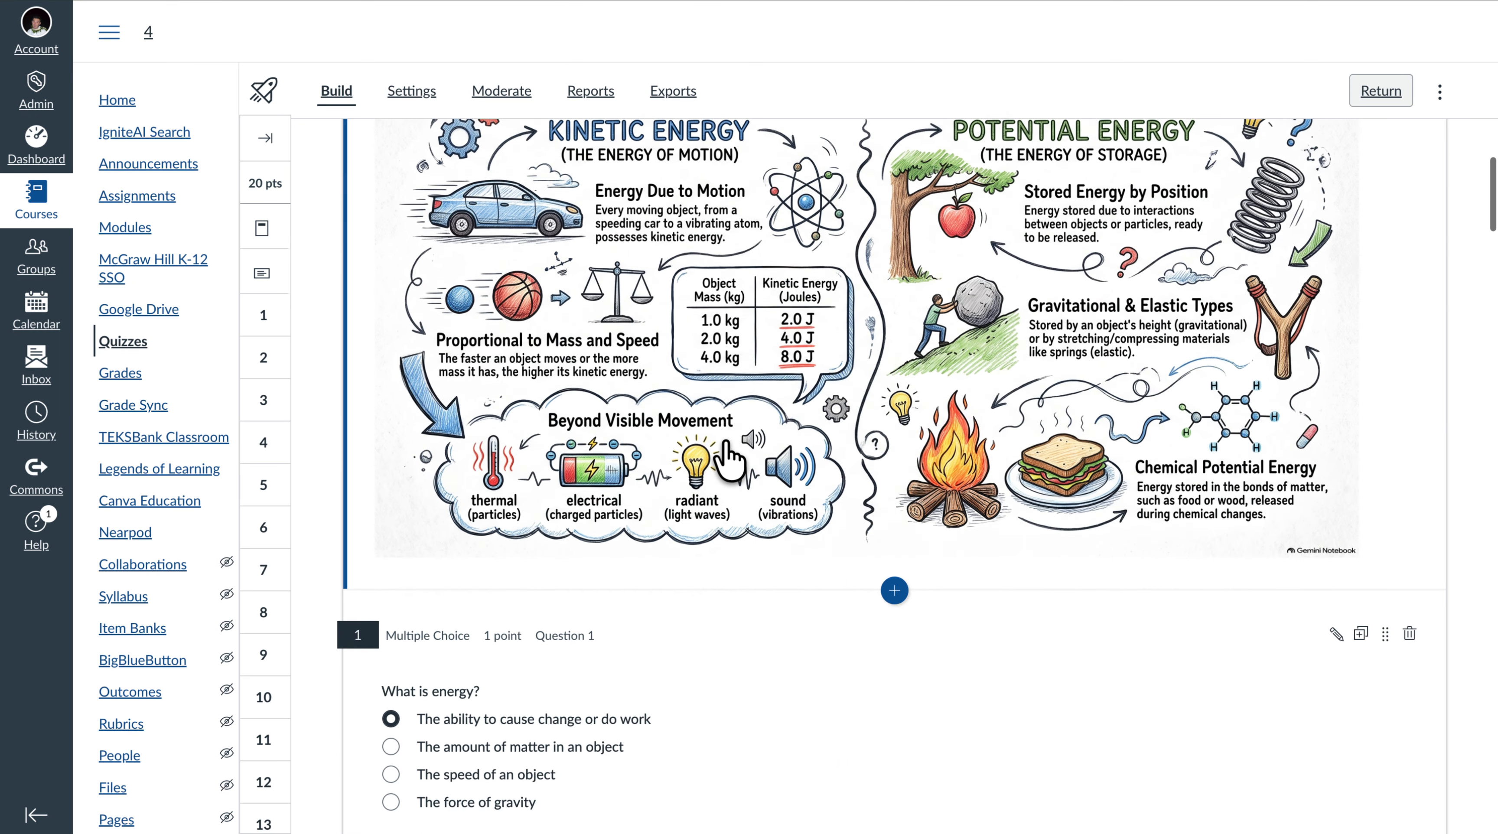
scroll(729, 455, up, 10)
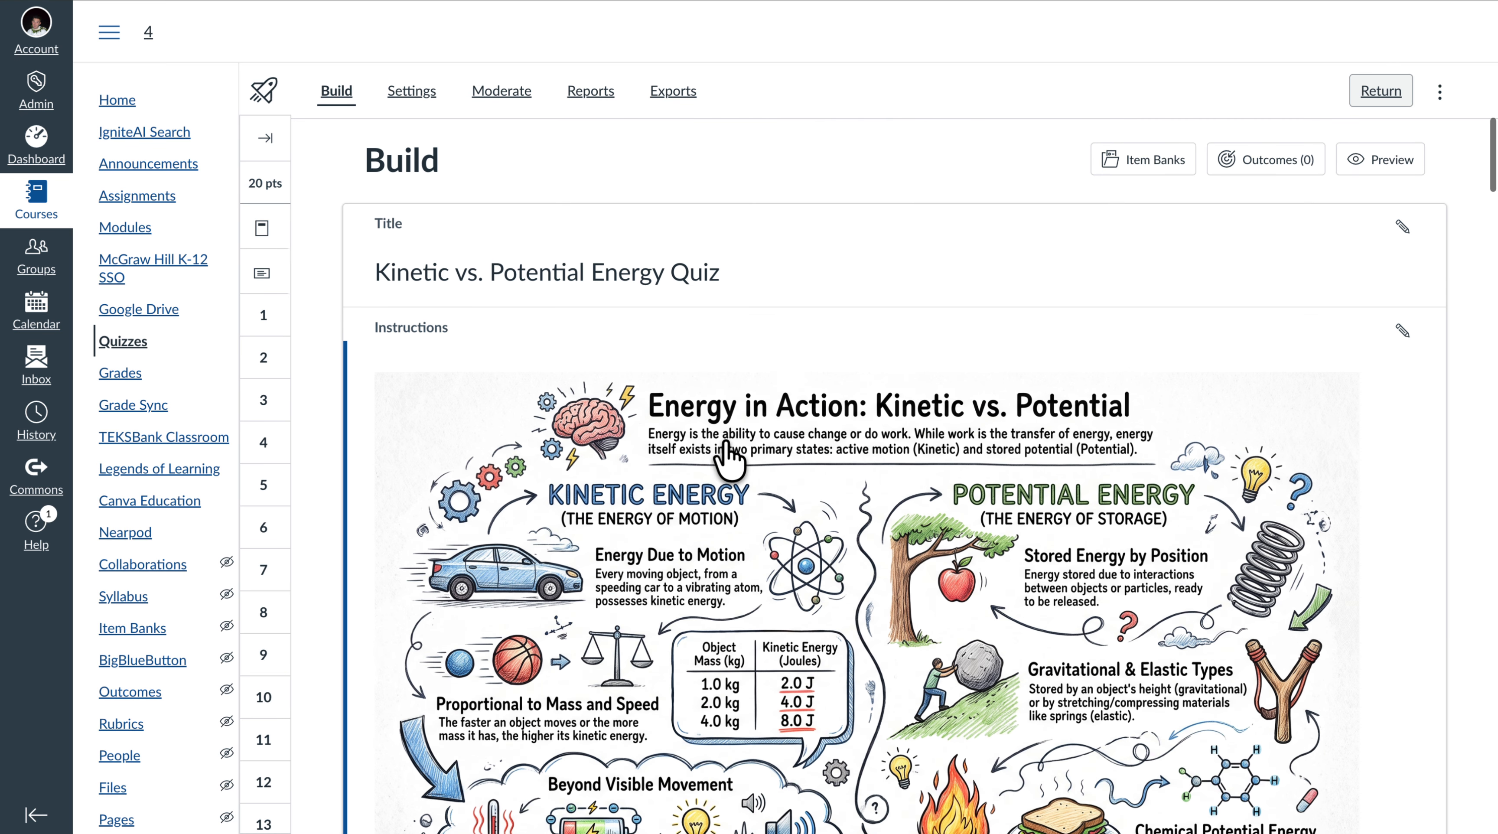
Enable Shuffle questions and Shuffle answers in the migrated quiz's settings
click(411, 92)
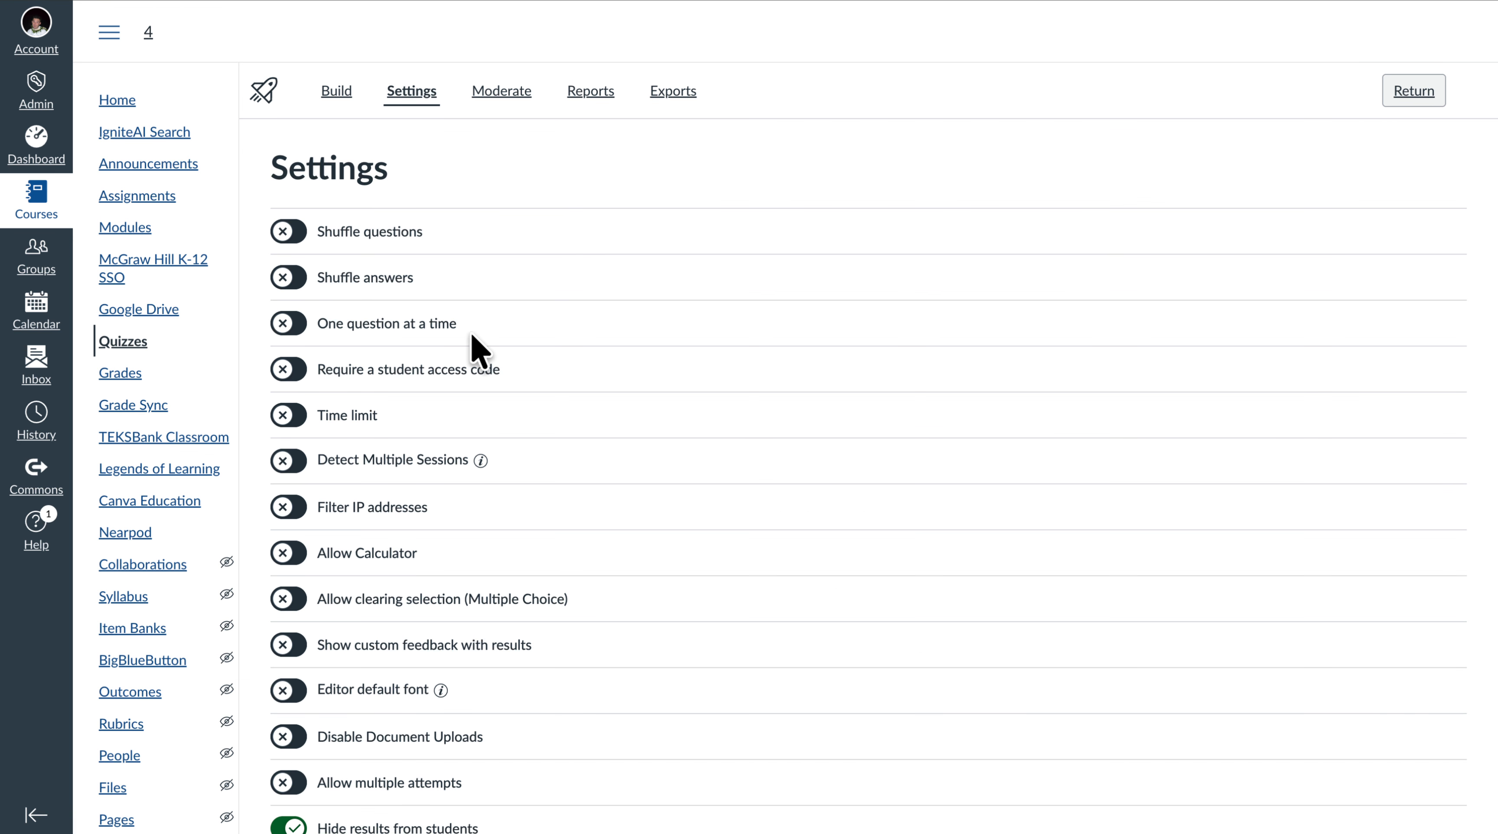
click(281, 233)
click(285, 278)
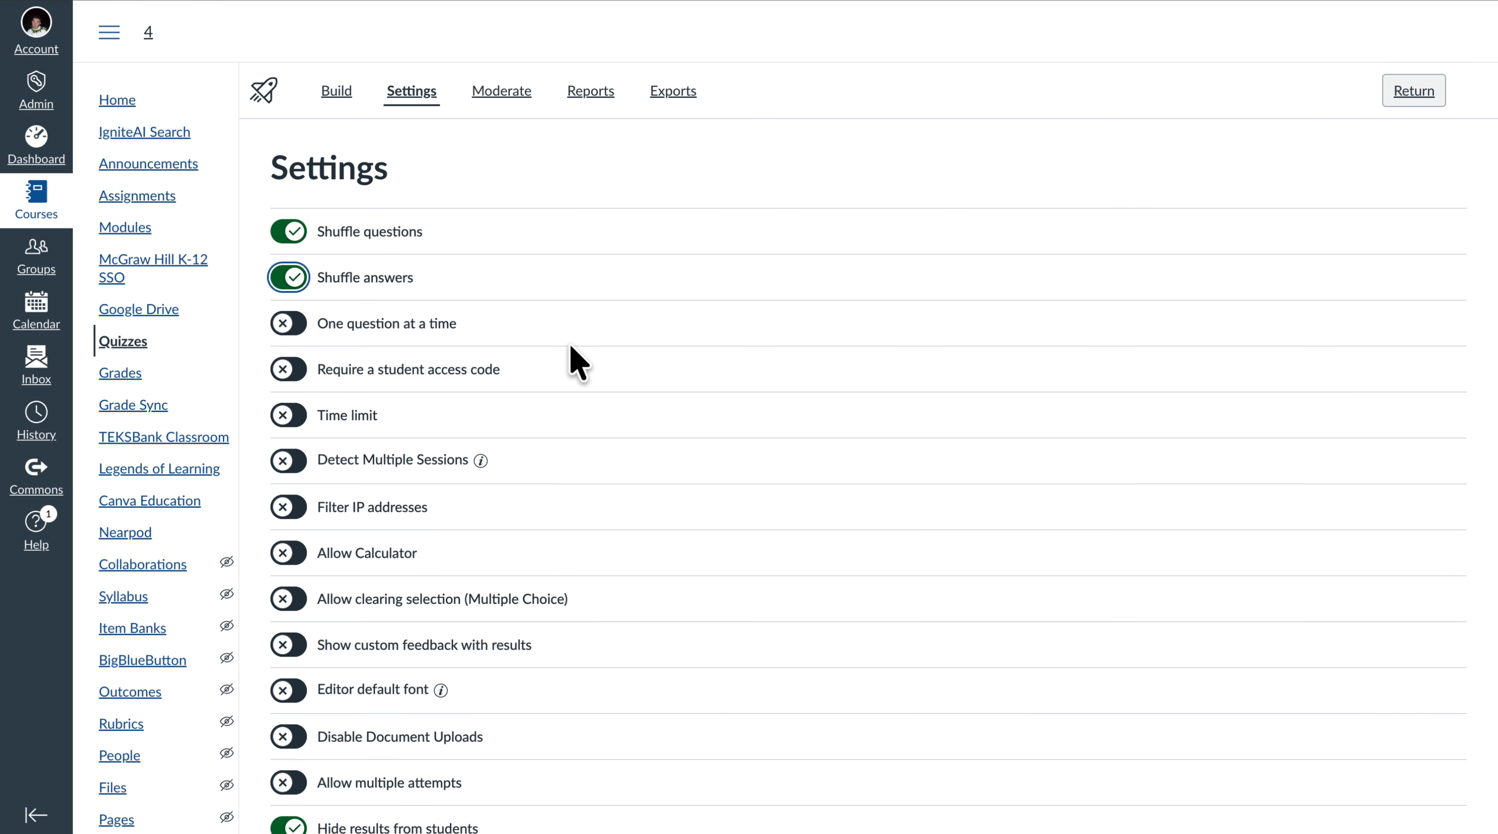
Enable One question at a time with backtracking allowed, and switch the student access code requirement on and back off
scroll(435, 281, down, 2)
click(286, 240)
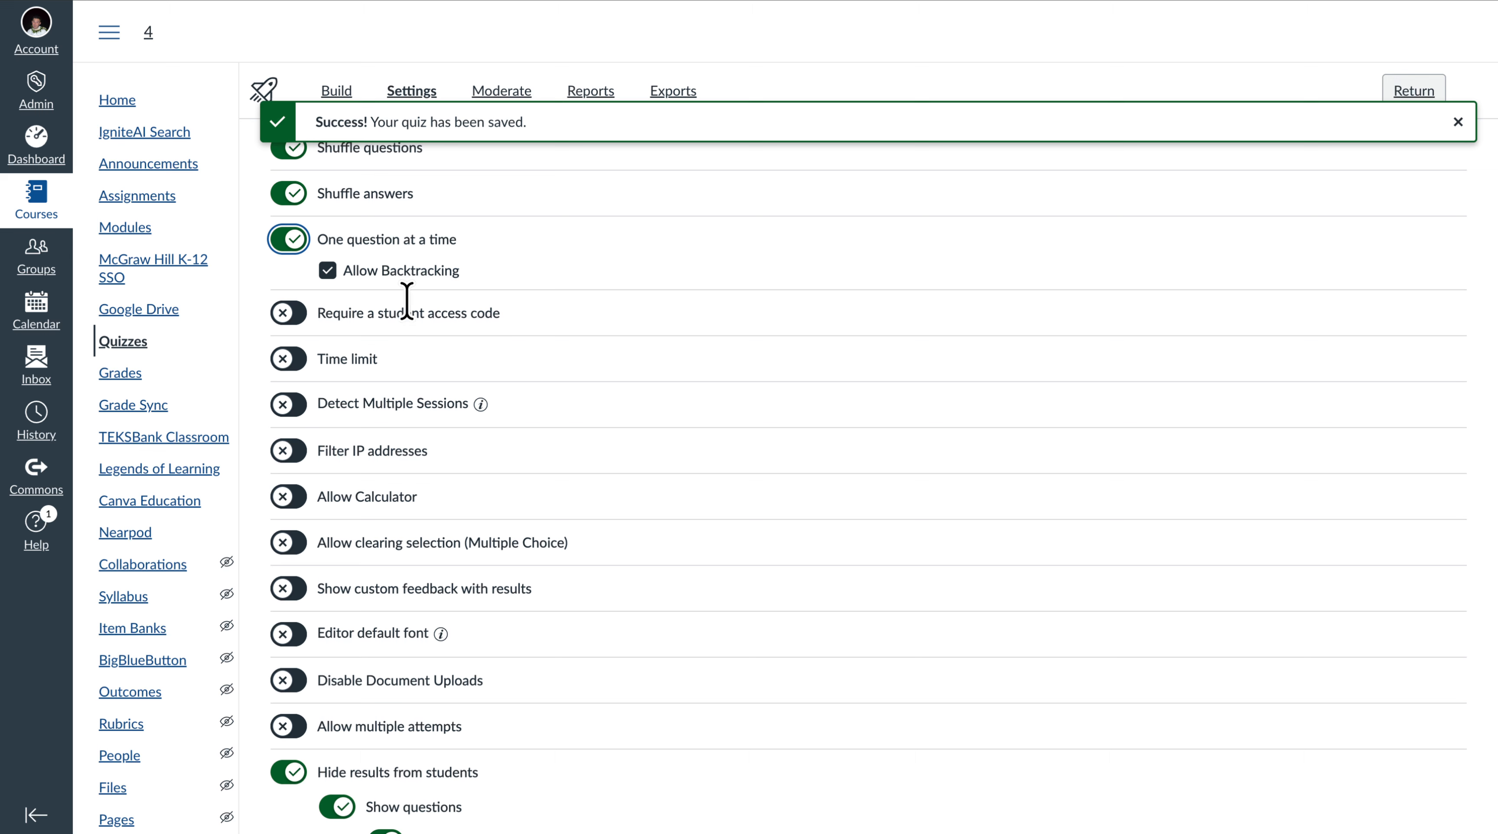
click(287, 313)
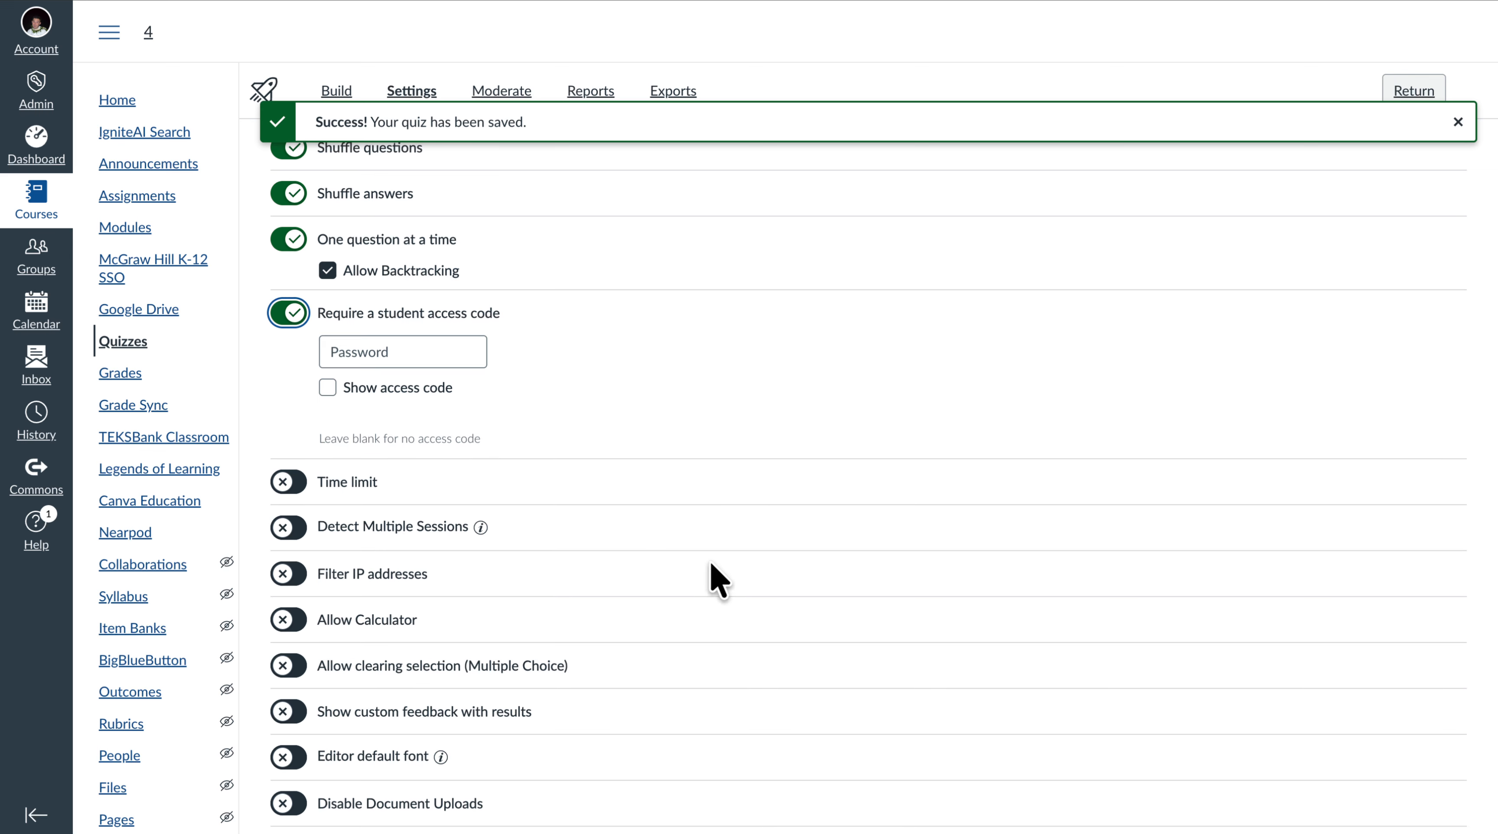
click(290, 314)
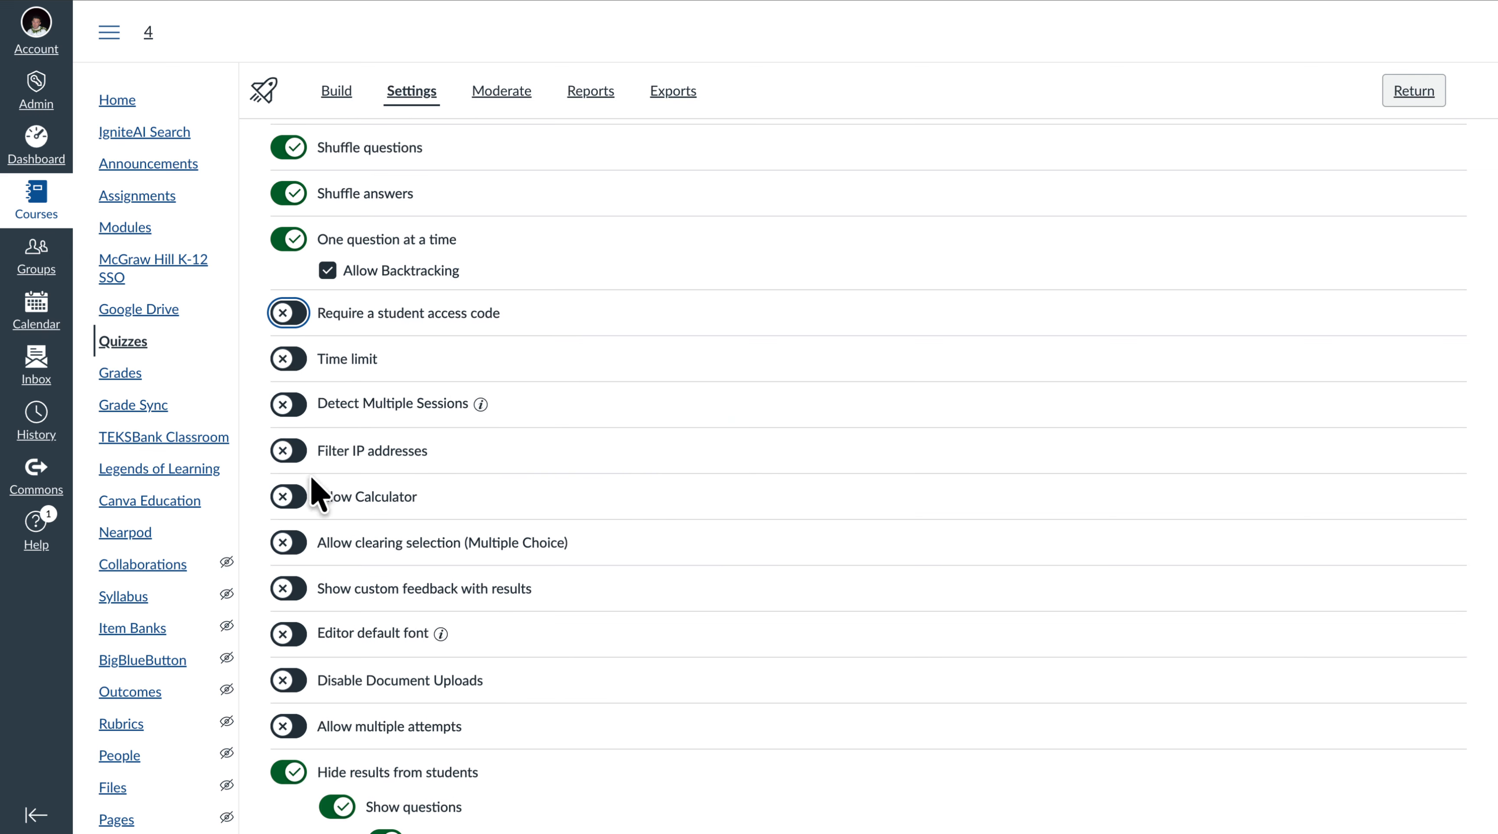
scroll(318, 637, down, 5)
scroll(317, 643, down, 8)
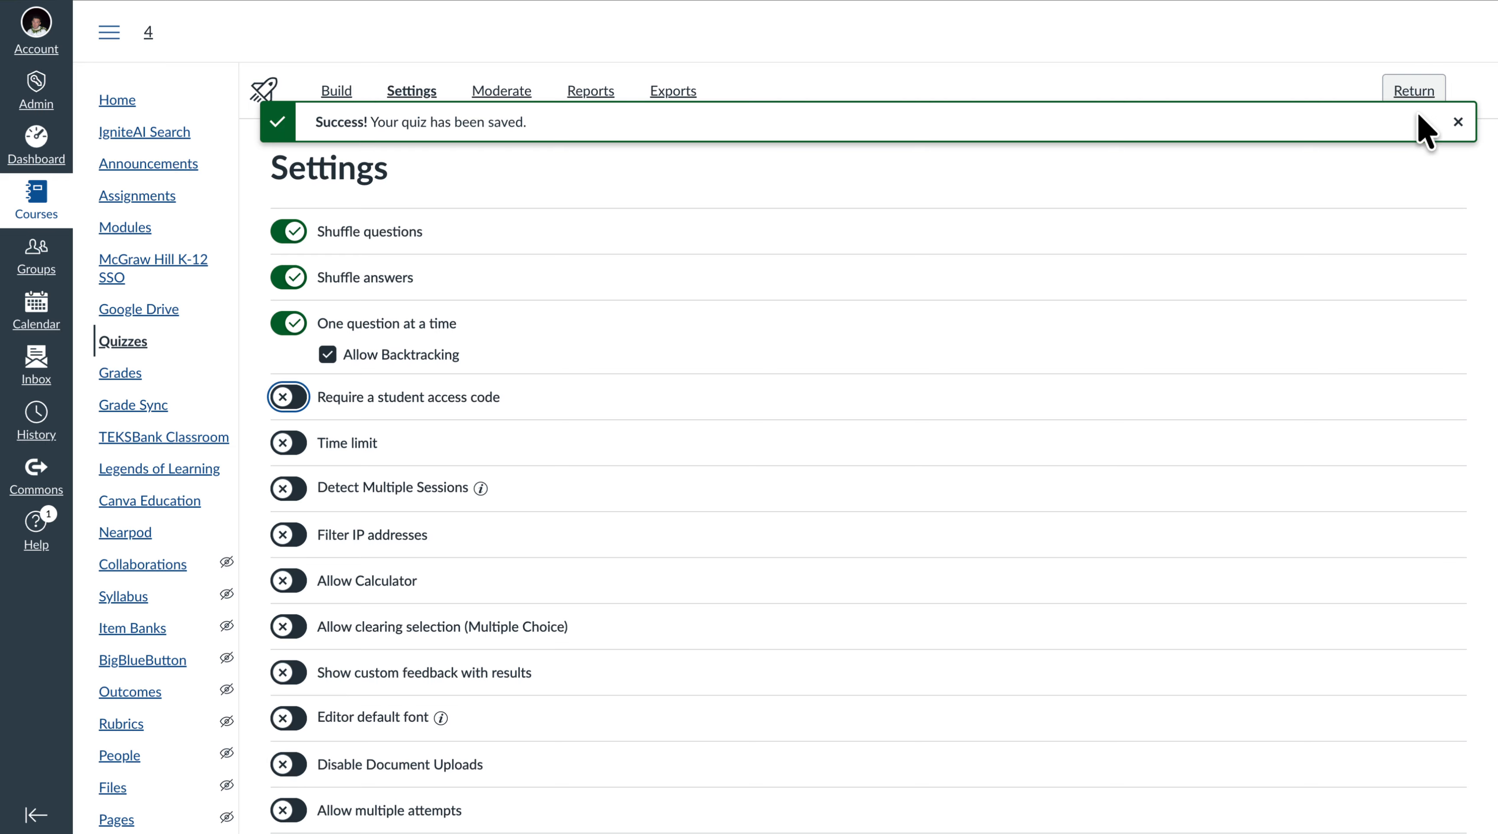
click(1456, 125)
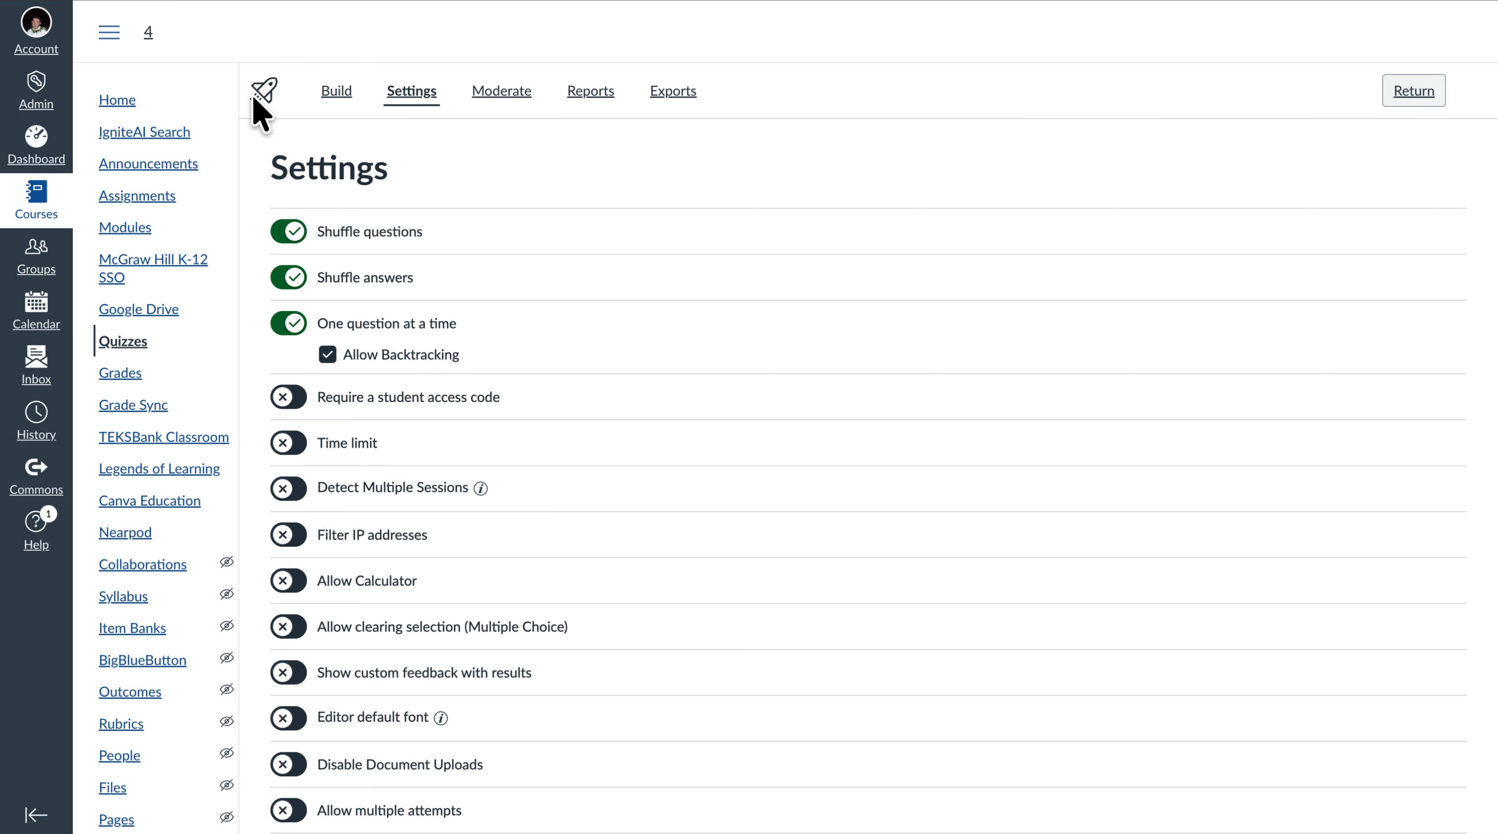
Return to the course home page and dismiss the notice about the Classic Quizzes migration
click(105, 102)
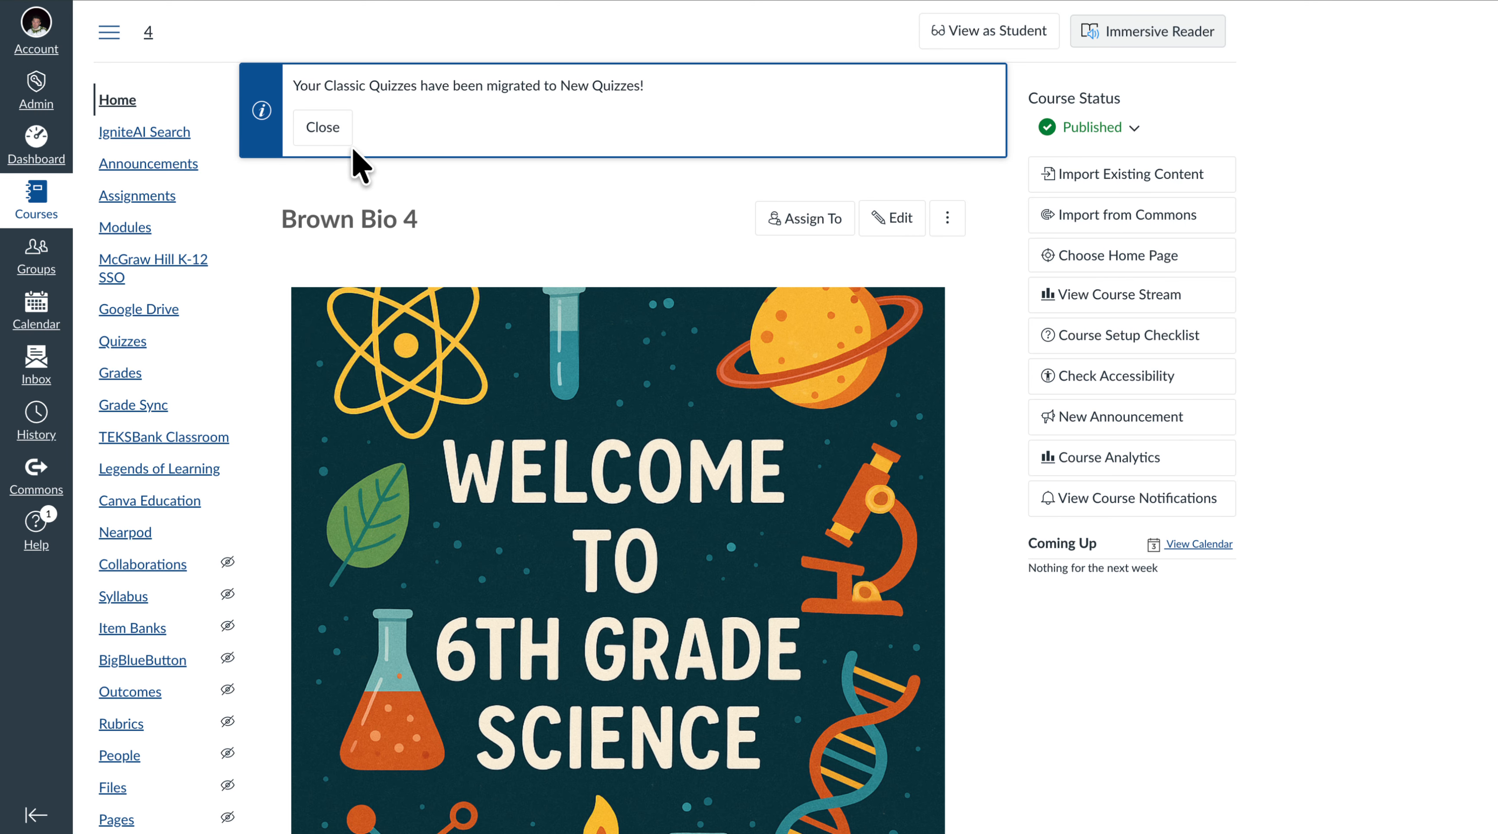
click(323, 128)
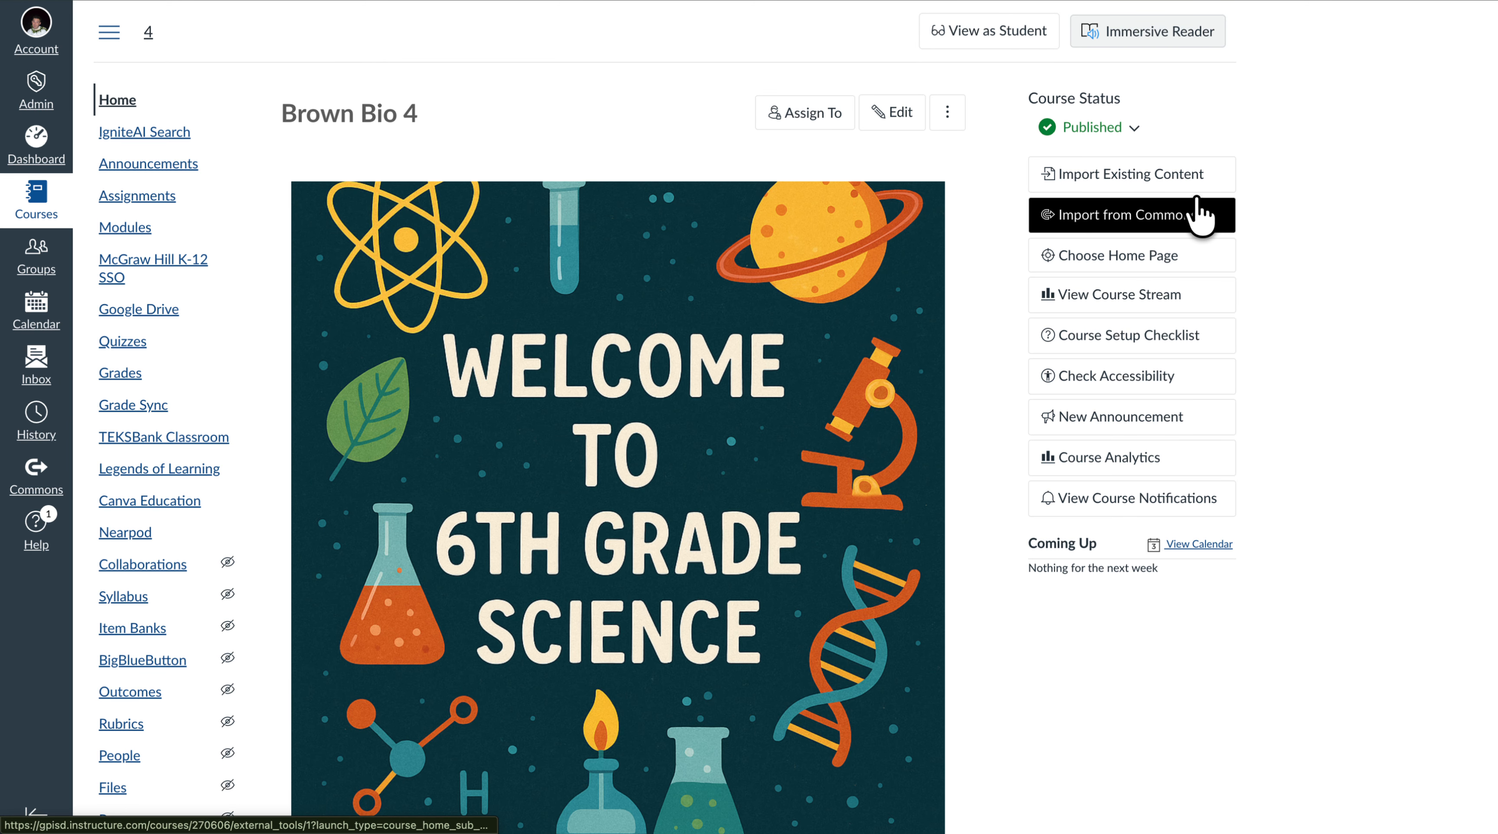